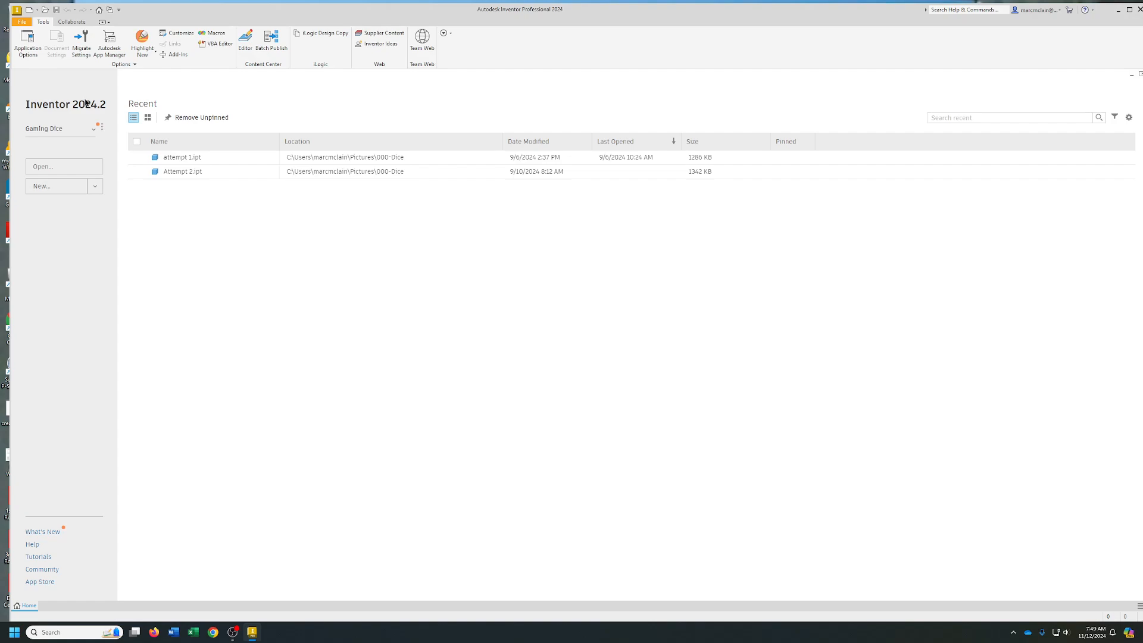
Start a new single-user project and name it Survey
{"action": "left_click", "coordinate": [21, 22]}
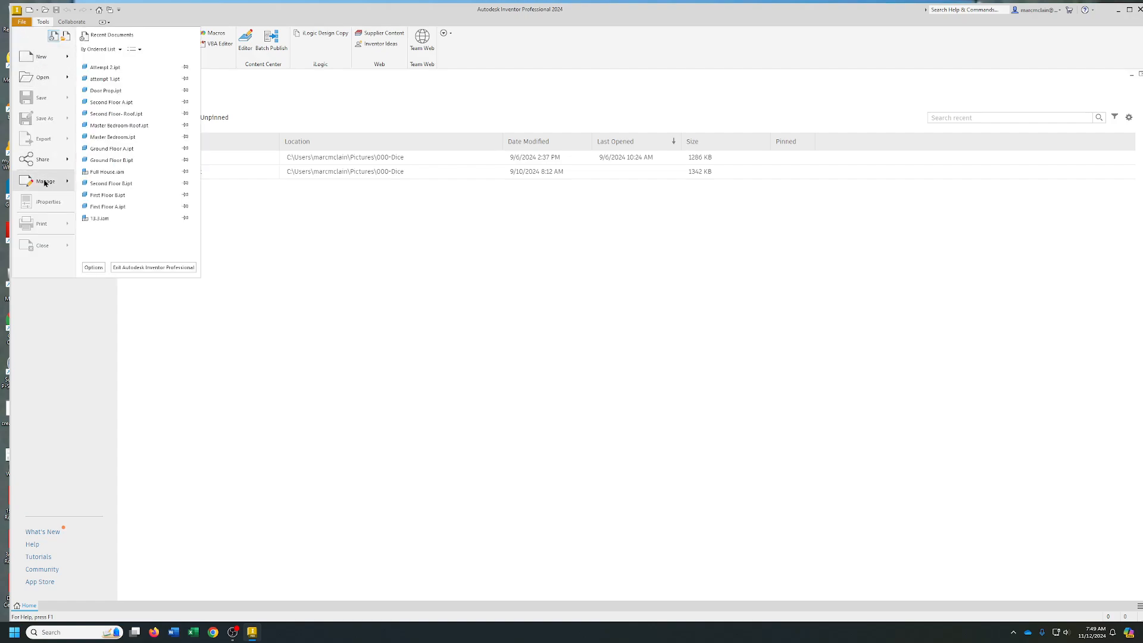
{"action": "mouse_move", "coordinate": [47, 180]}
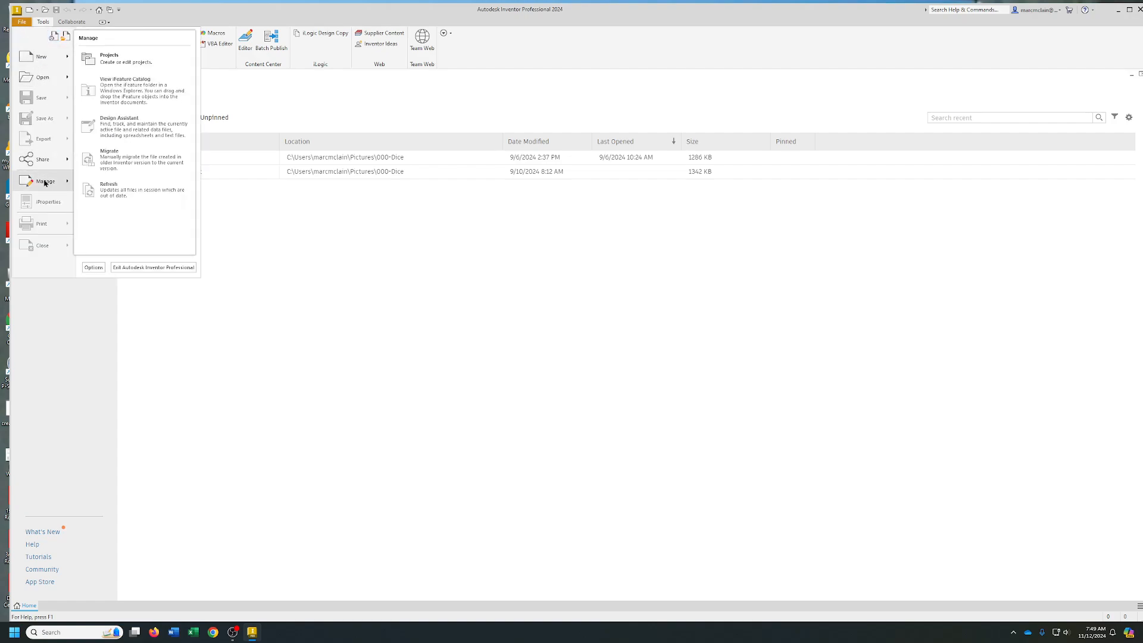
{"action": "left_click", "coordinate": [105, 60]}
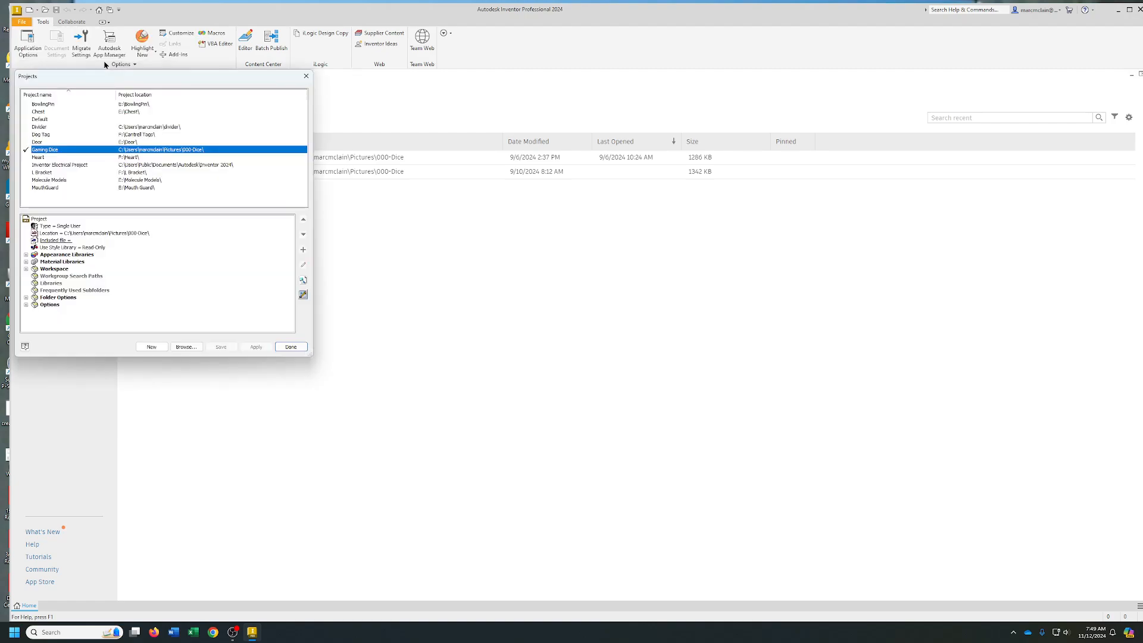
{"action": "left_click", "coordinate": [152, 348]}
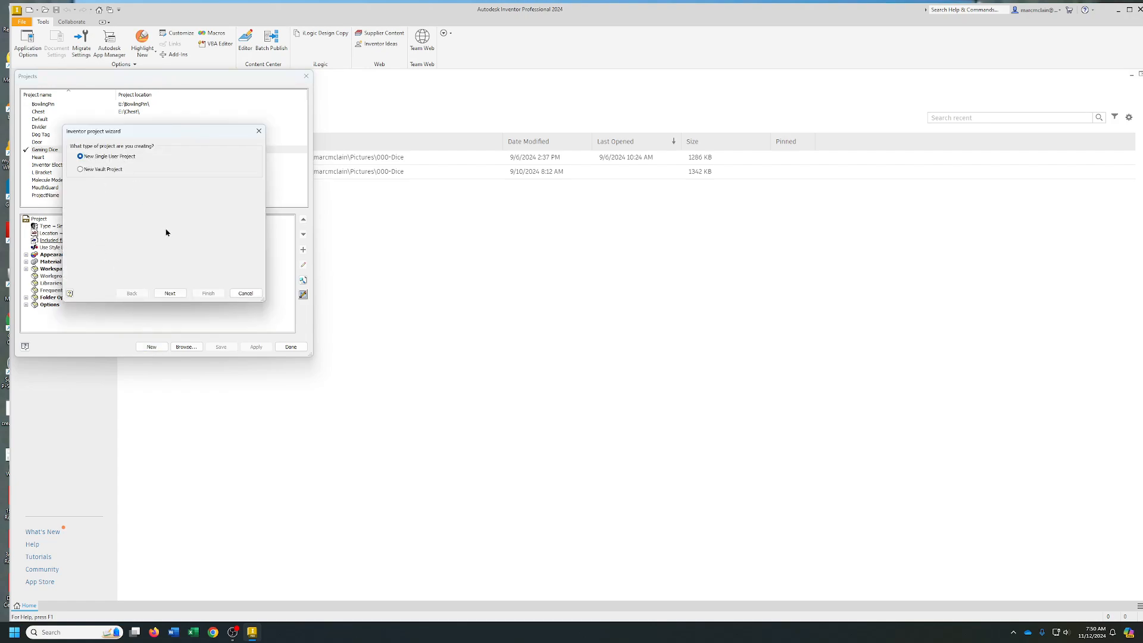
{"action": "left_click", "coordinate": [170, 294]}
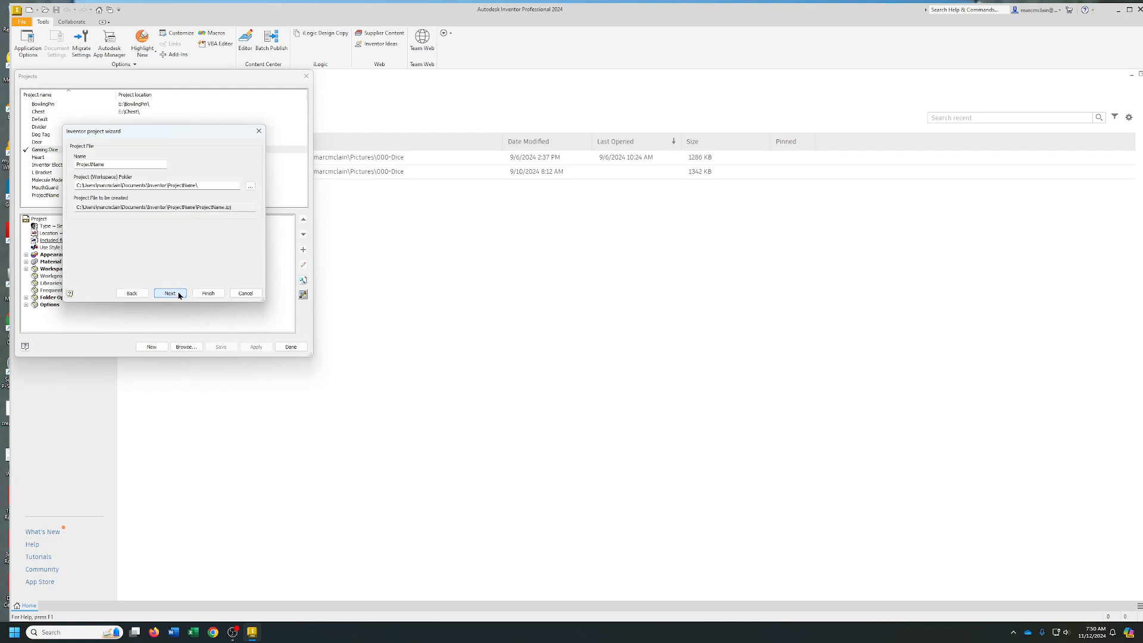
{"action": "double_click", "coordinate": [115, 166]}
{"action": "type", "text": "Survey"}
{"action": "left_click", "coordinate": [200, 295]}
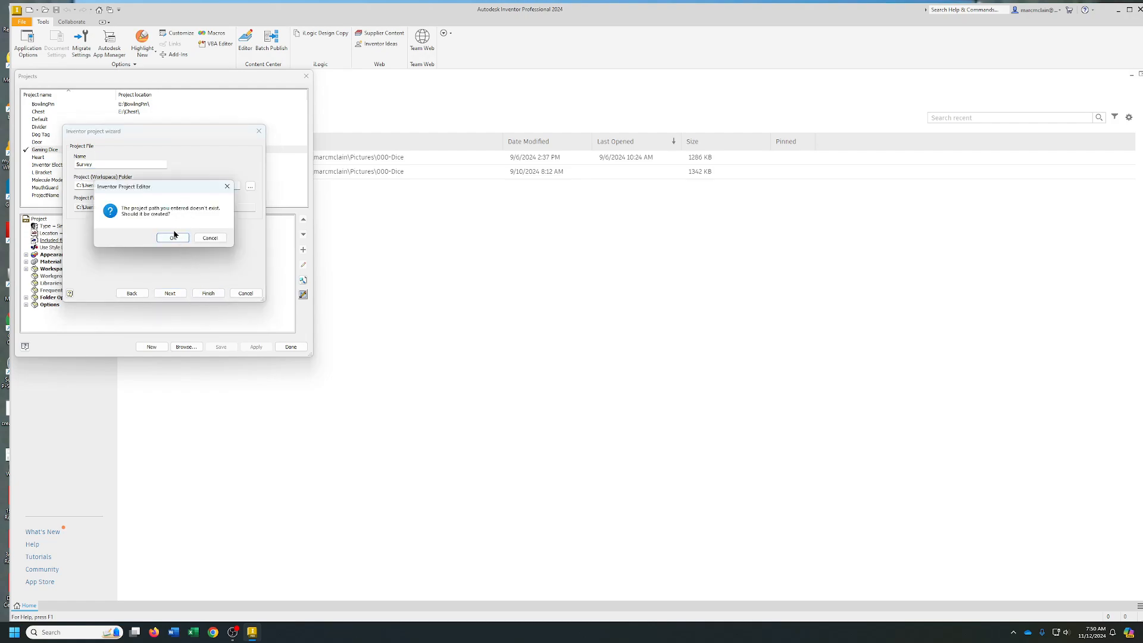
{"action": "left_click", "coordinate": [210, 238]}
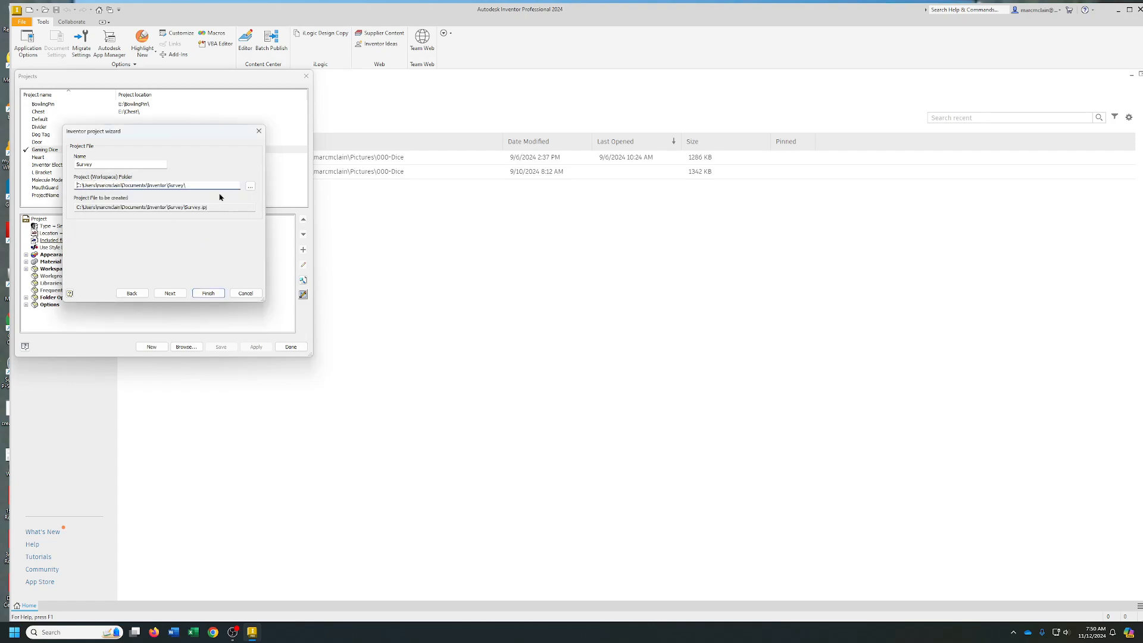
Browse for the project location and create a folder named Survey Files on Local Disk (D:)
{"action": "left_click", "coordinate": [250, 187]}
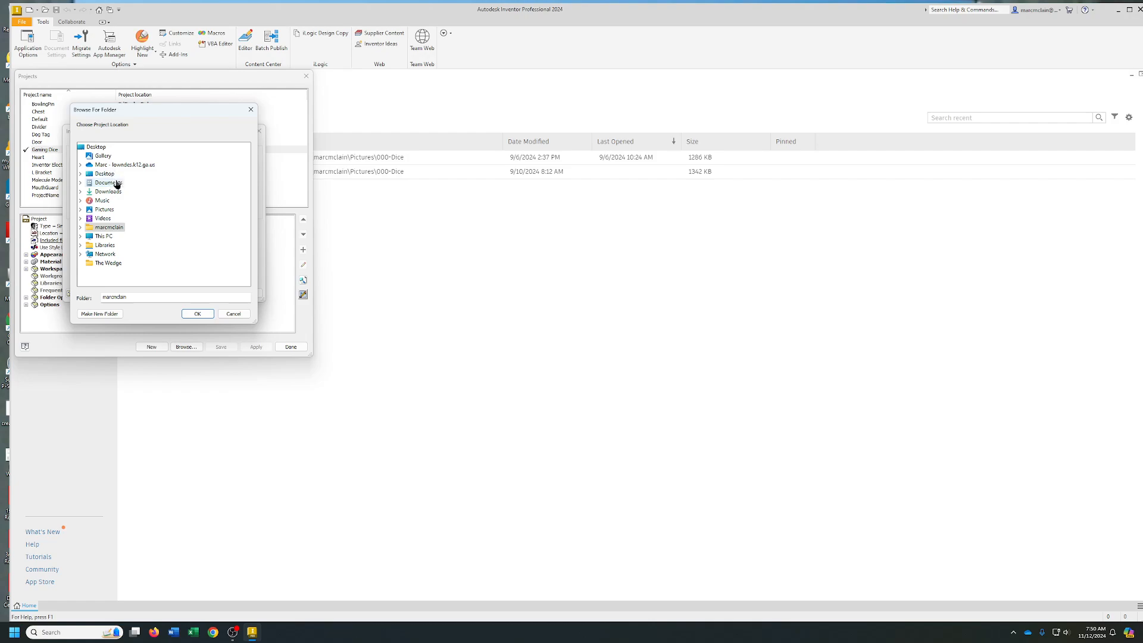
{"action": "double_click", "coordinate": [104, 235]}
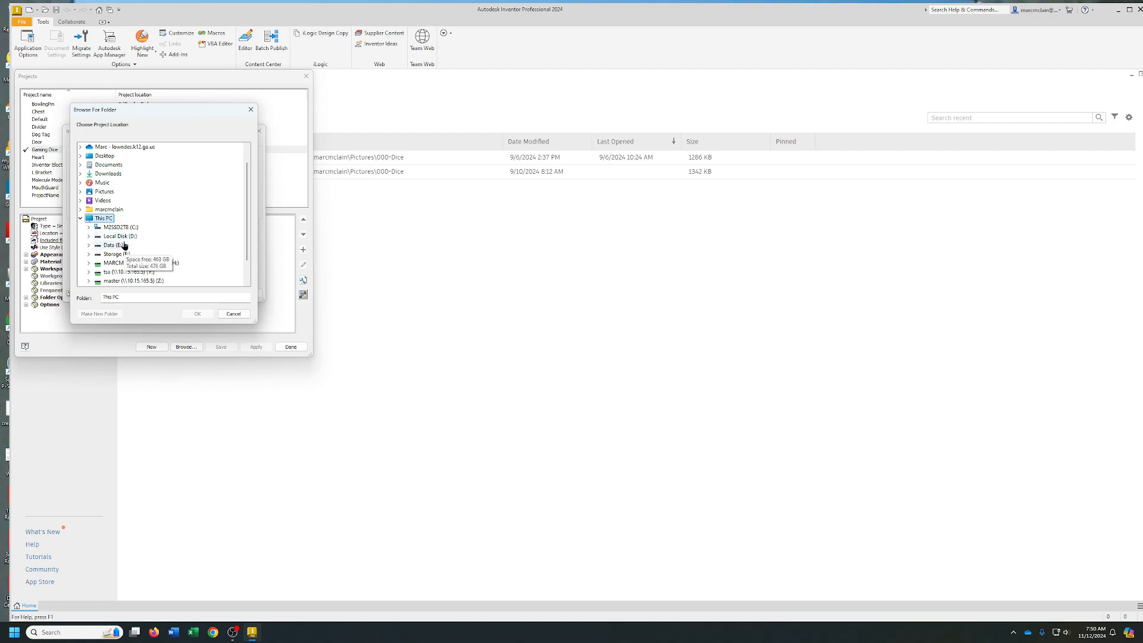
{"action": "double_click", "coordinate": [128, 237]}
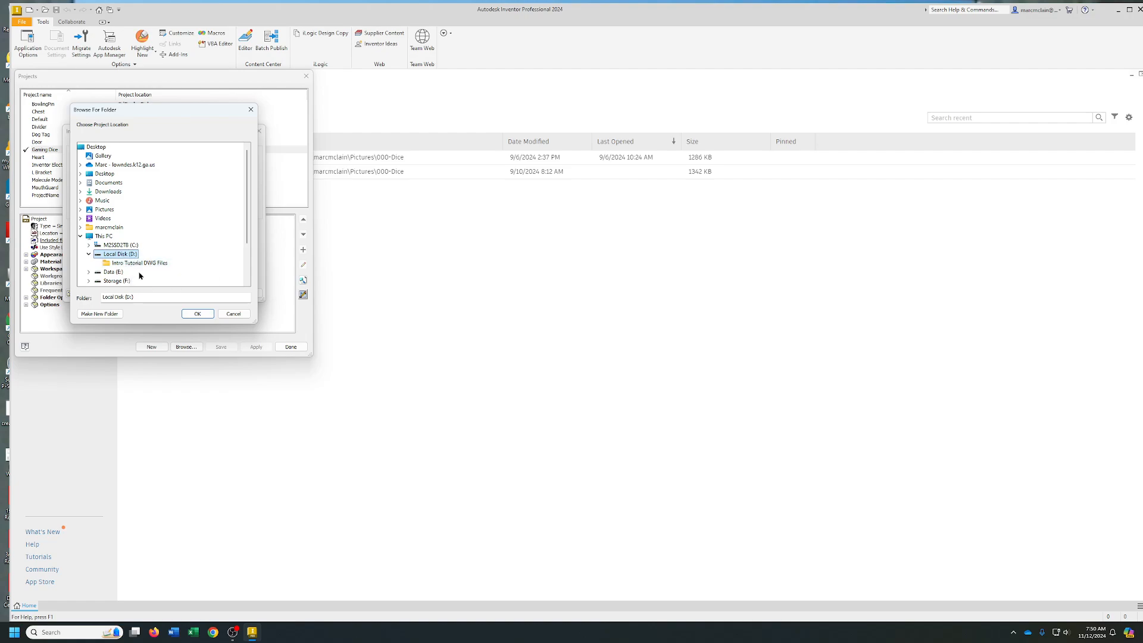
{"action": "left_click", "coordinate": [100, 314]}
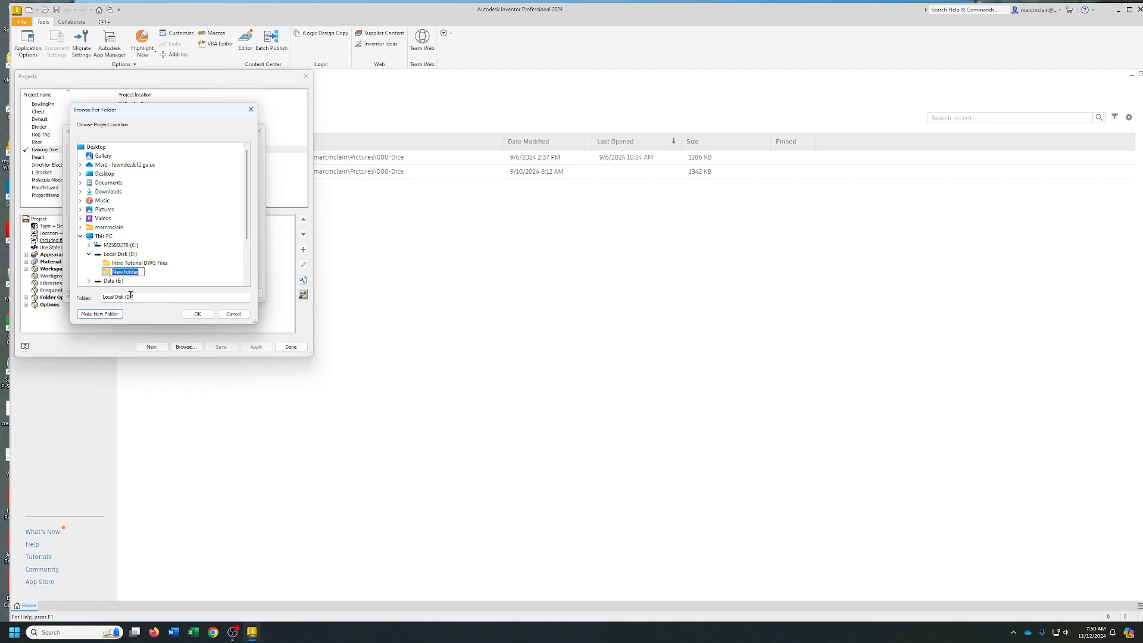
{"action": "type", "text": "Survey Fl"}
{"action": "type", "text": "les"}
{"action": "key", "text": "Return"}
Set the Survey Files folder as the project workspace and finish creating the project
{"action": "left_click", "coordinate": [129, 264]}
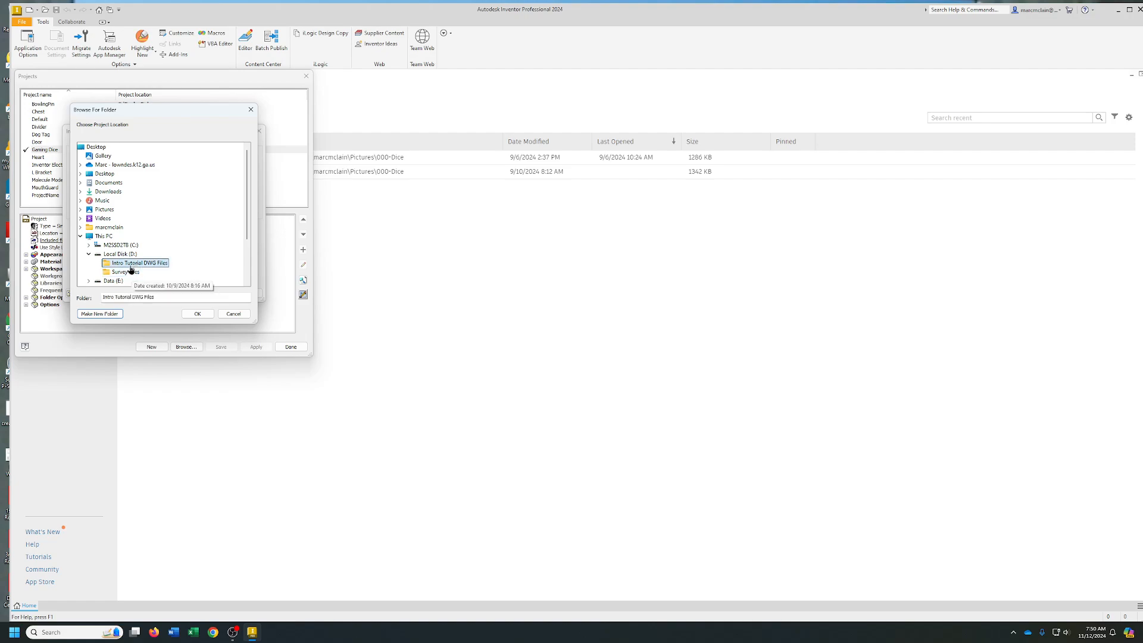
{"action": "left_click", "coordinate": [131, 272]}
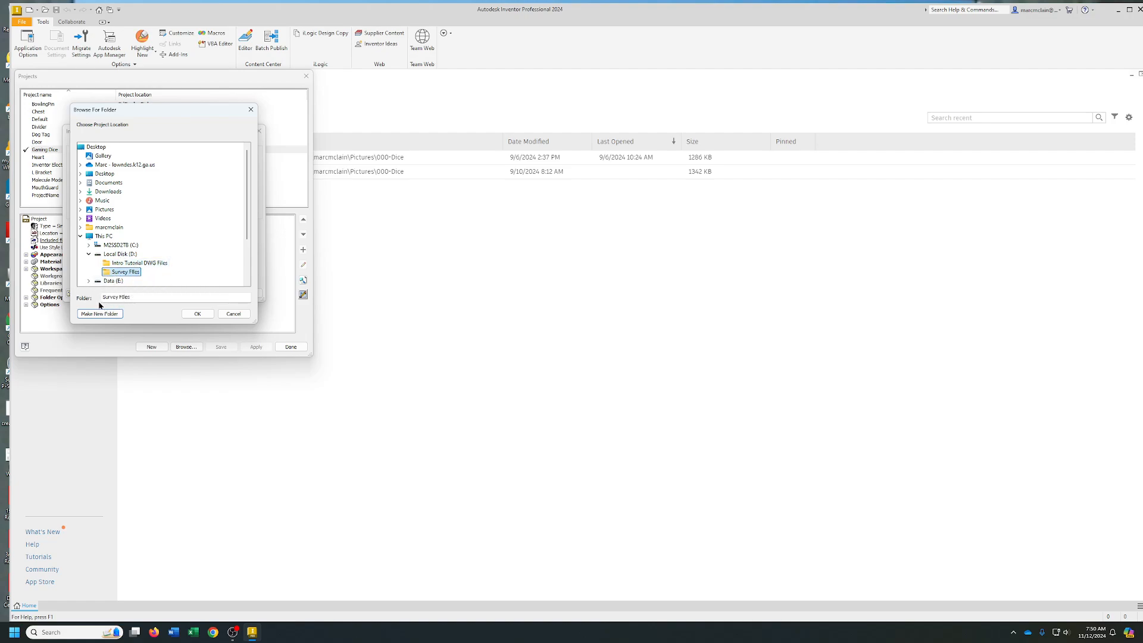
{"action": "left_click", "coordinate": [196, 314]}
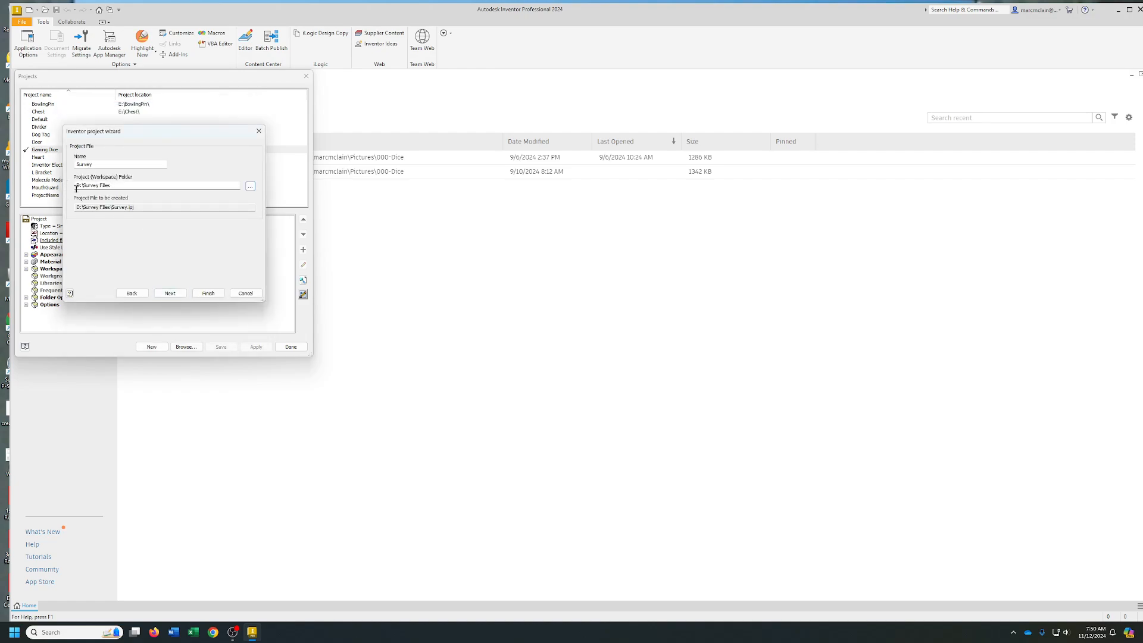
{"action": "left_click", "coordinate": [208, 293]}
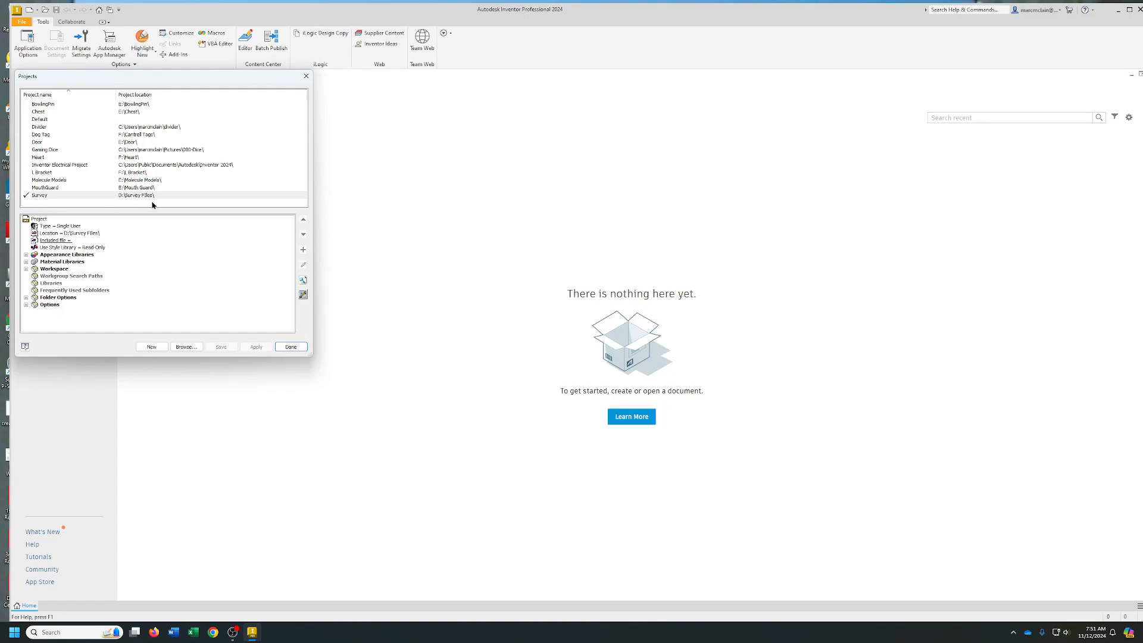
{"action": "left_click", "coordinate": [290, 346]}
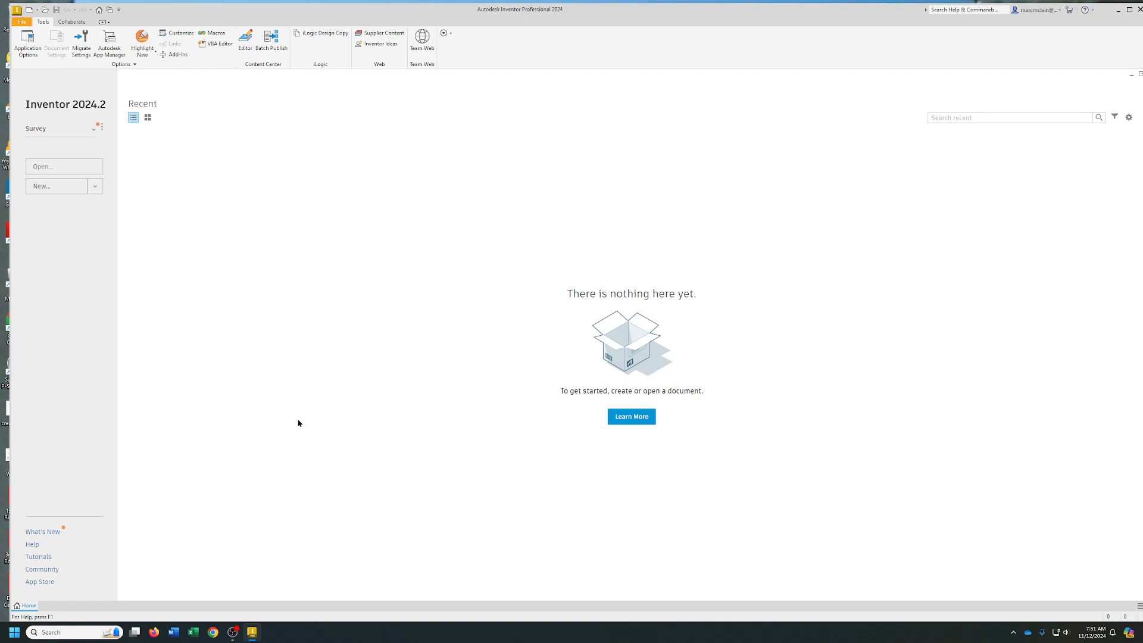
Create a new part from the English Standard (in).ipt template
{"action": "left_click", "coordinate": [22, 23]}
{"action": "mouse_move", "coordinate": [33, 58]}
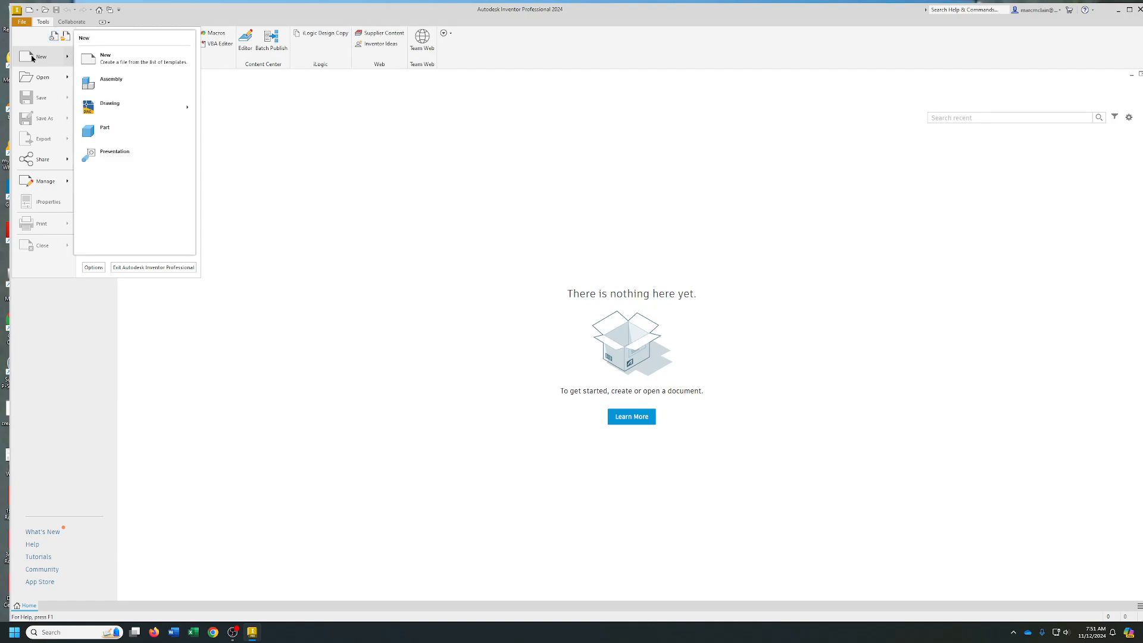
{"action": "left_click", "coordinate": [121, 64]}
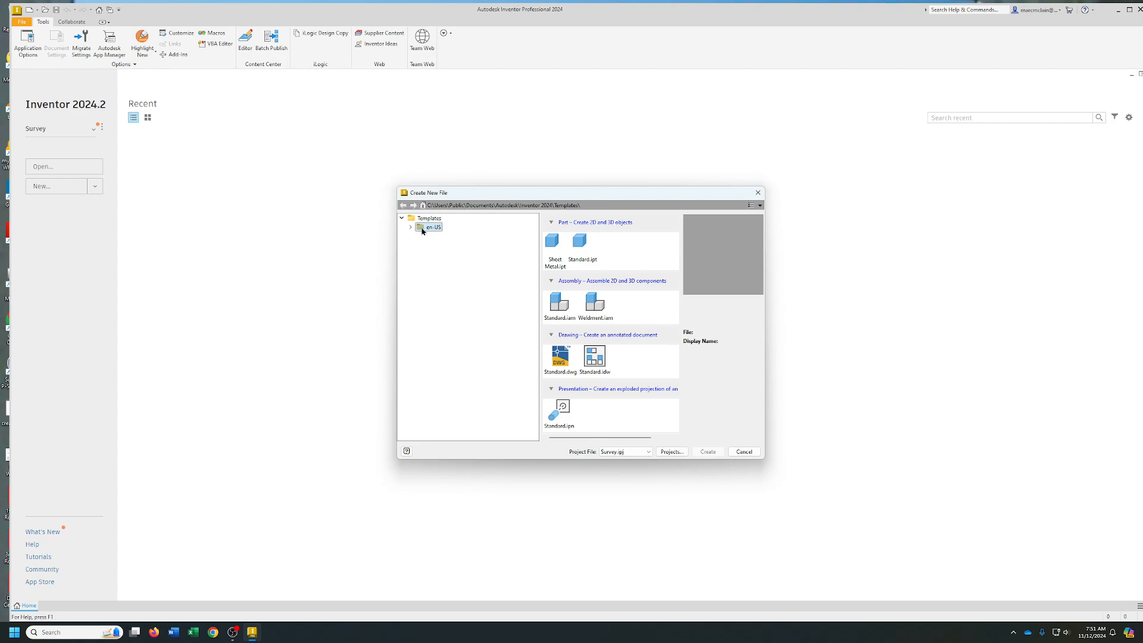
{"action": "left_click", "coordinate": [410, 227]}
{"action": "left_click", "coordinate": [442, 236]}
{"action": "left_click", "coordinate": [444, 247]}
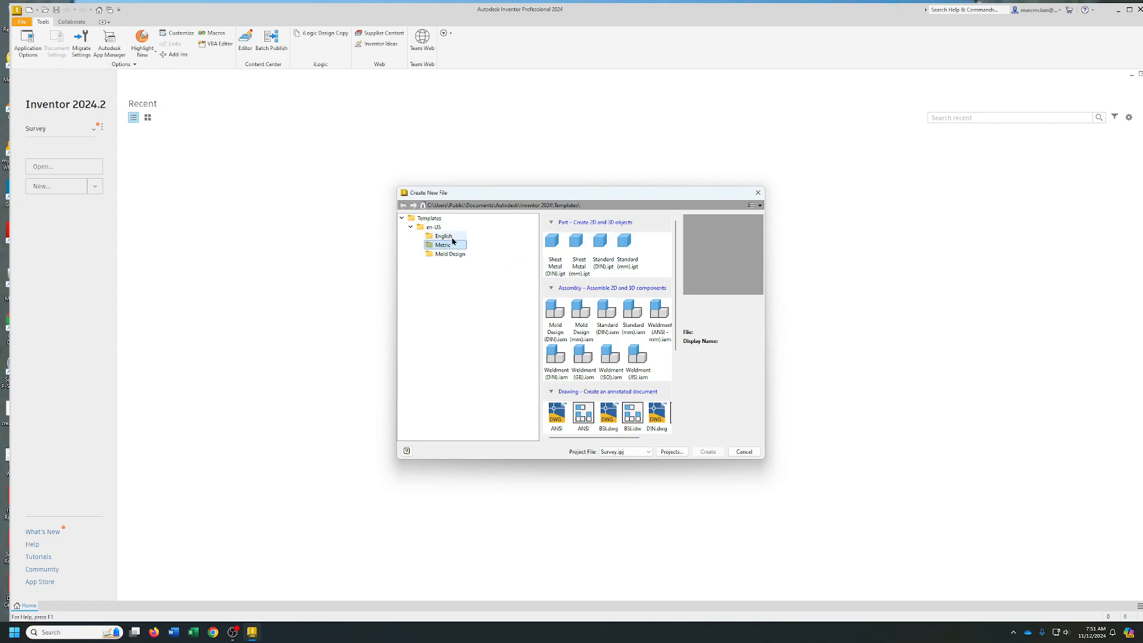
{"action": "left_click", "coordinate": [451, 237]}
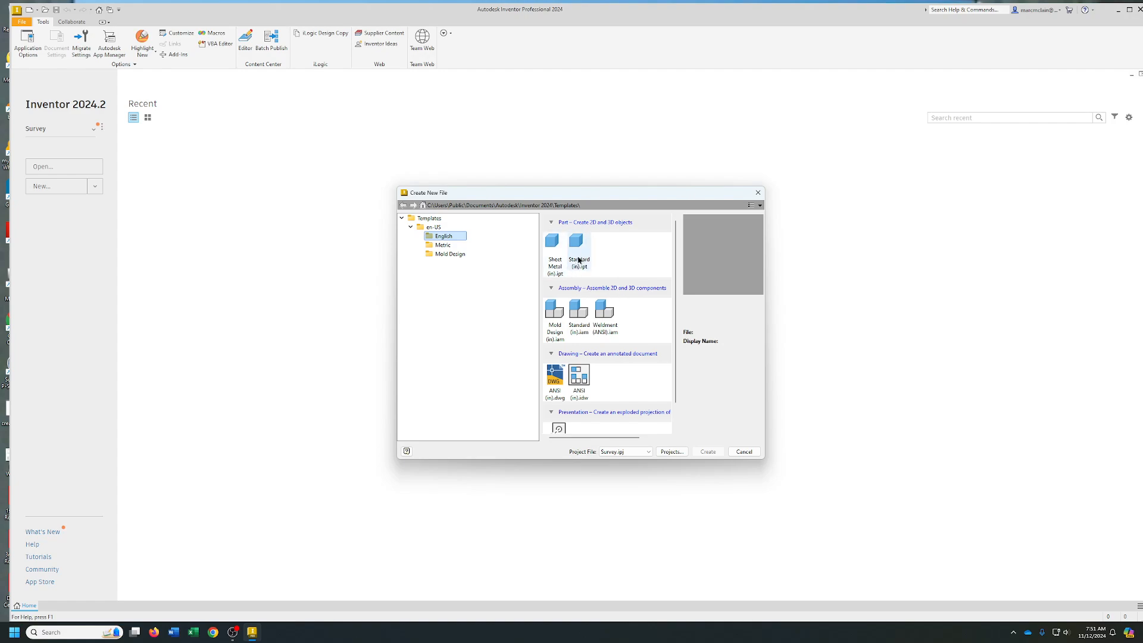
{"action": "left_click", "coordinate": [449, 247]}
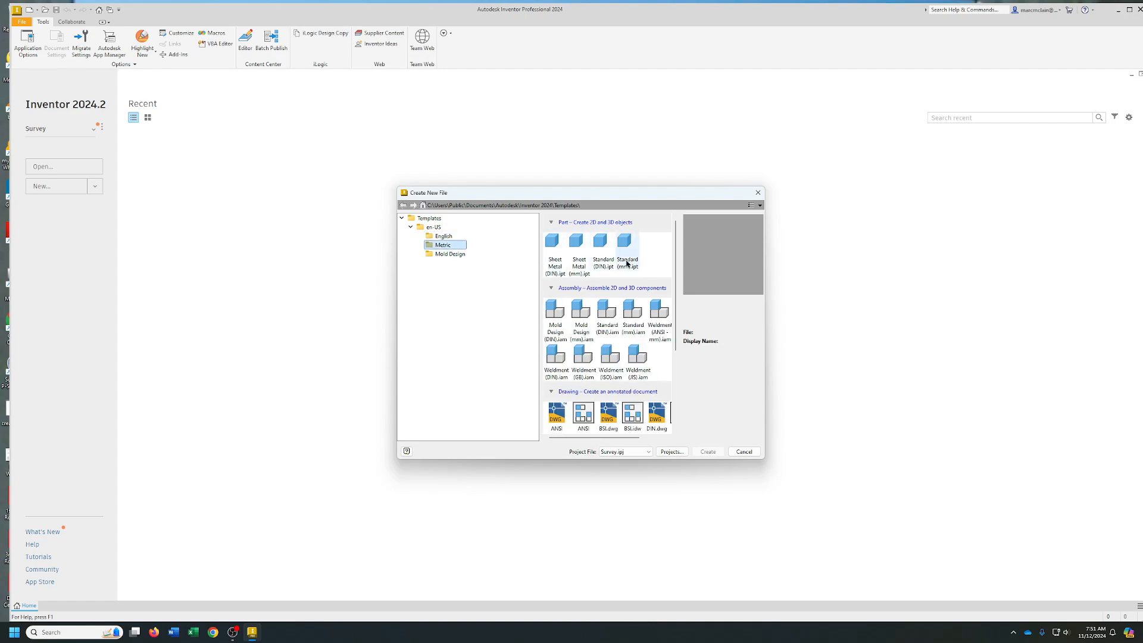
{"action": "left_click", "coordinate": [444, 236]}
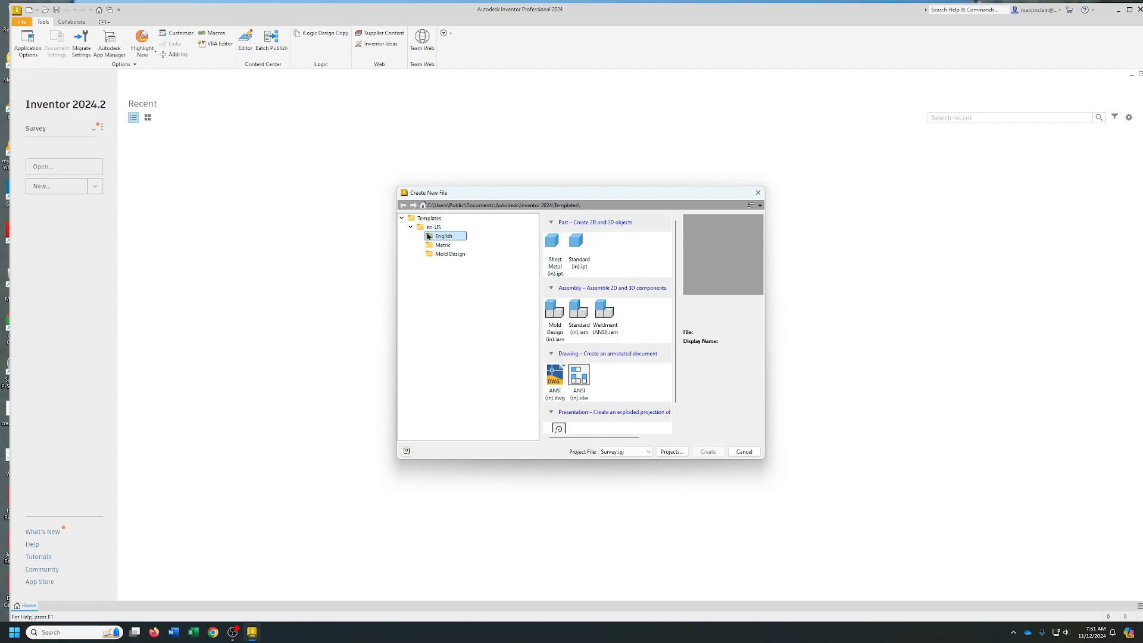
{"action": "left_click", "coordinate": [577, 249]}
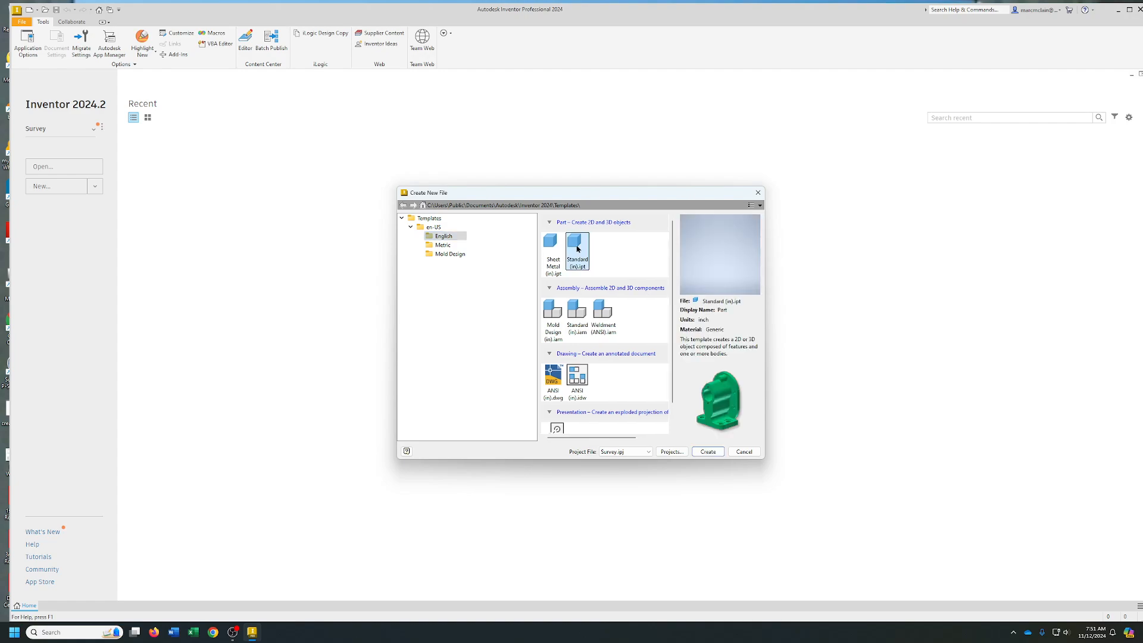
{"action": "left_click", "coordinate": [707, 451]}
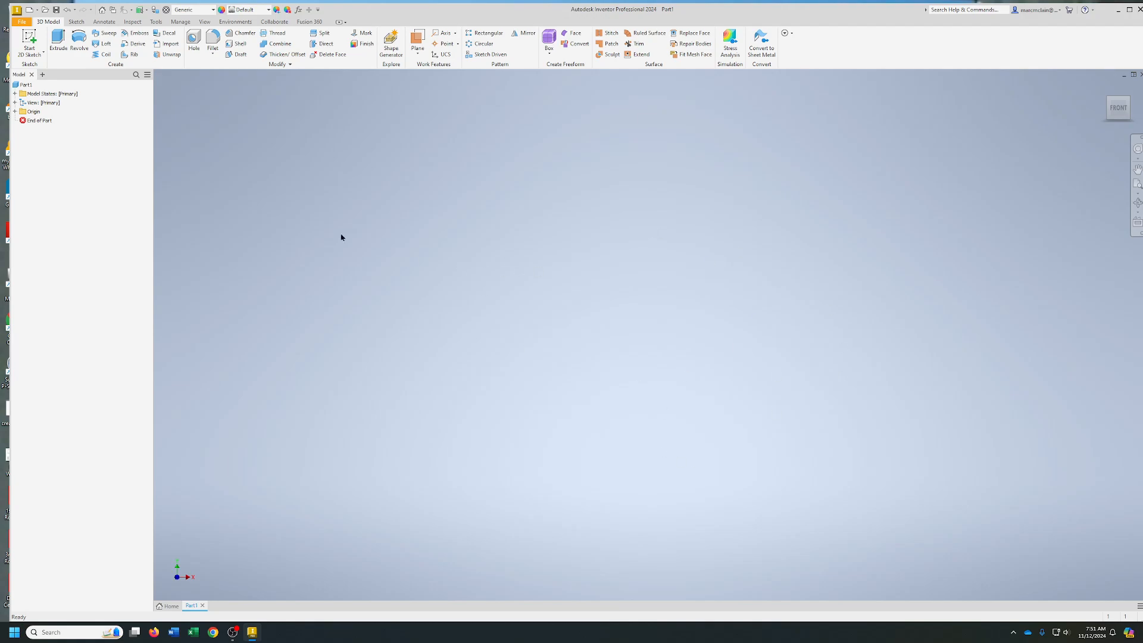
Float the model browser and make the YZ, XZ and XY origin planes visible in the home view
{"action": "left_click", "coordinate": [15, 112]}
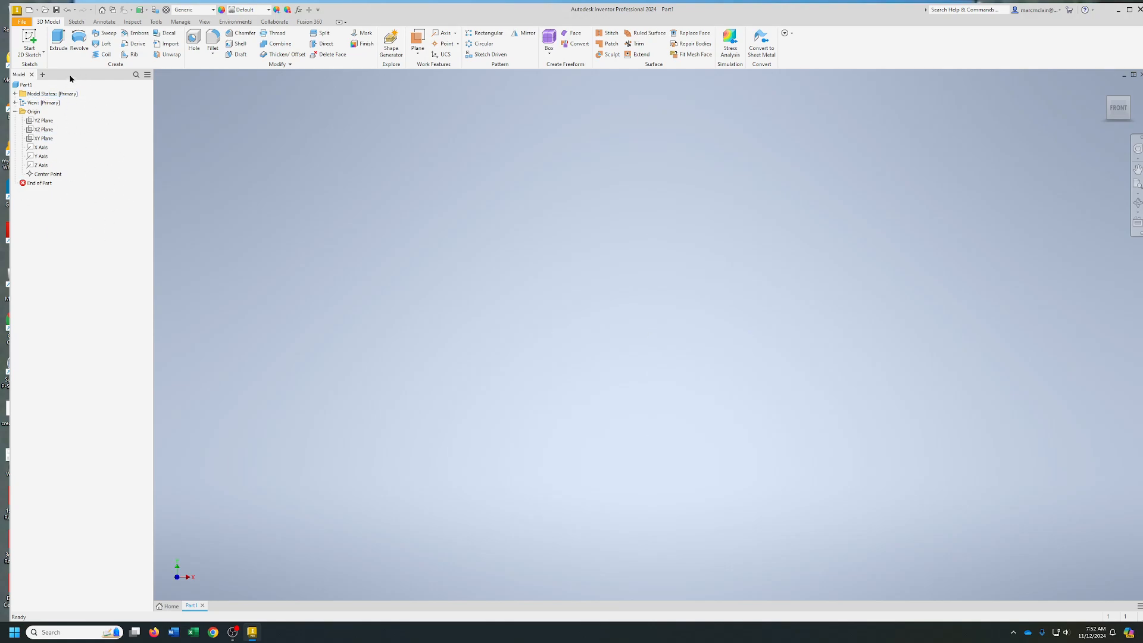
{"action": "mouse_move", "coordinate": [70, 78]}
{"action": "left_mouse_down"}
{"action": "mouse_move", "coordinate": [213, 158]}
{"action": "mouse_move", "coordinate": [619, 225]}
{"action": "mouse_move", "coordinate": [53, 93]}
{"action": "mouse_move", "coordinate": [1021, 141]}
{"action": "mouse_move", "coordinate": [264, 154]}
{"action": "mouse_move", "coordinate": [64, 102]}
{"action": "mouse_move", "coordinate": [77, 87]}
{"action": "left_mouse_up"}
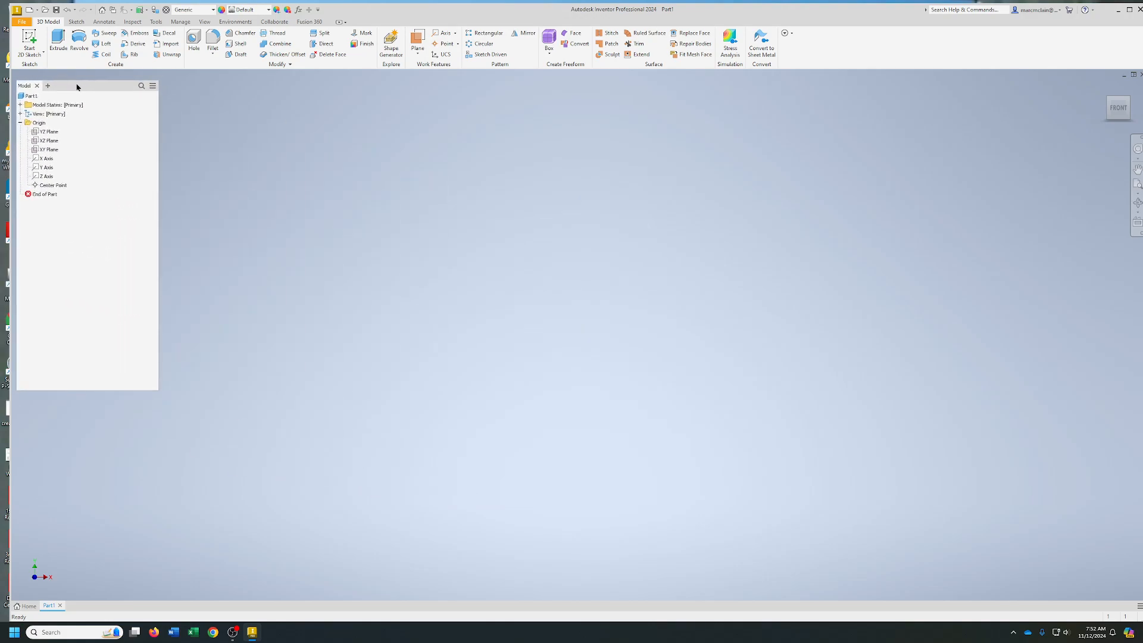
{"action": "right_click", "coordinate": [48, 132]}
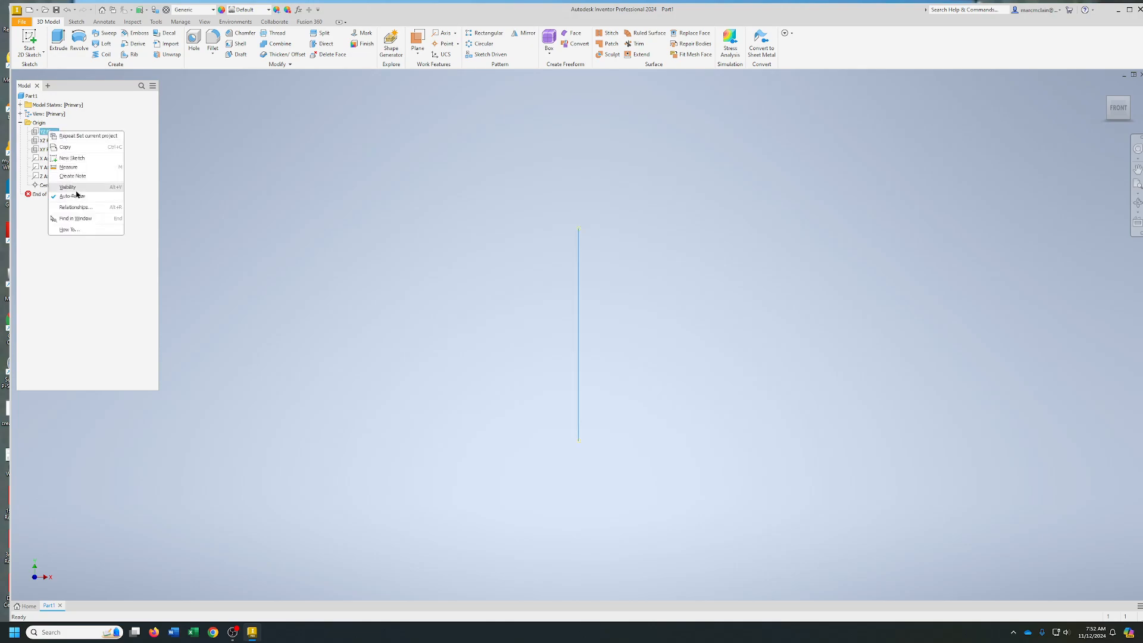
{"action": "left_click", "coordinate": [68, 187]}
{"action": "right_click", "coordinate": [55, 141]}
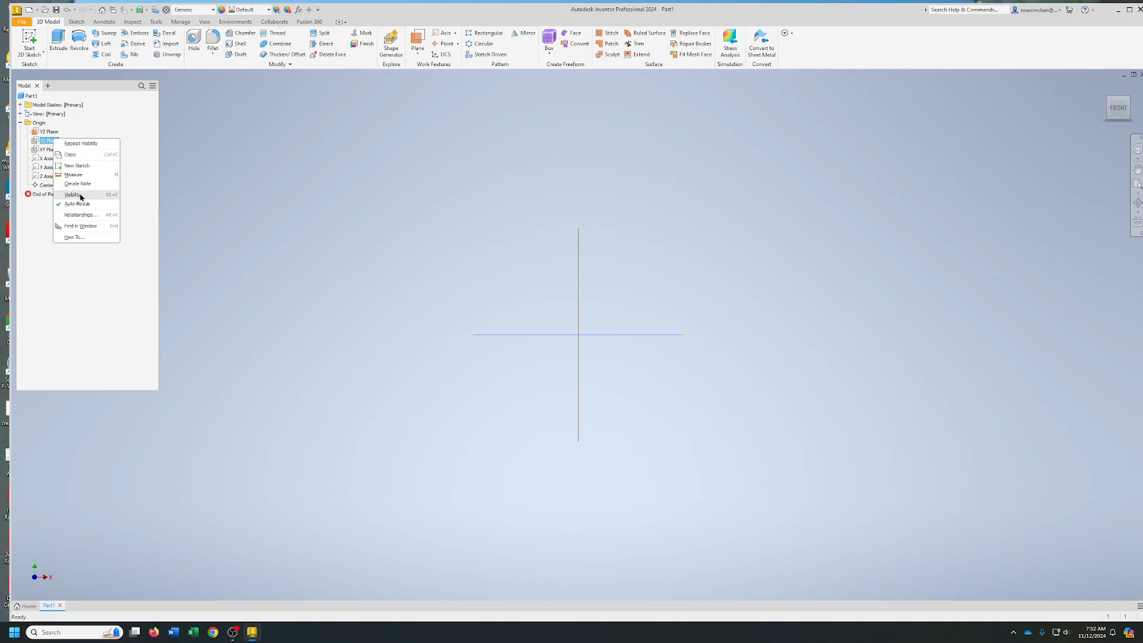
{"action": "left_click", "coordinate": [74, 195]}
{"action": "right_click", "coordinate": [51, 150]}
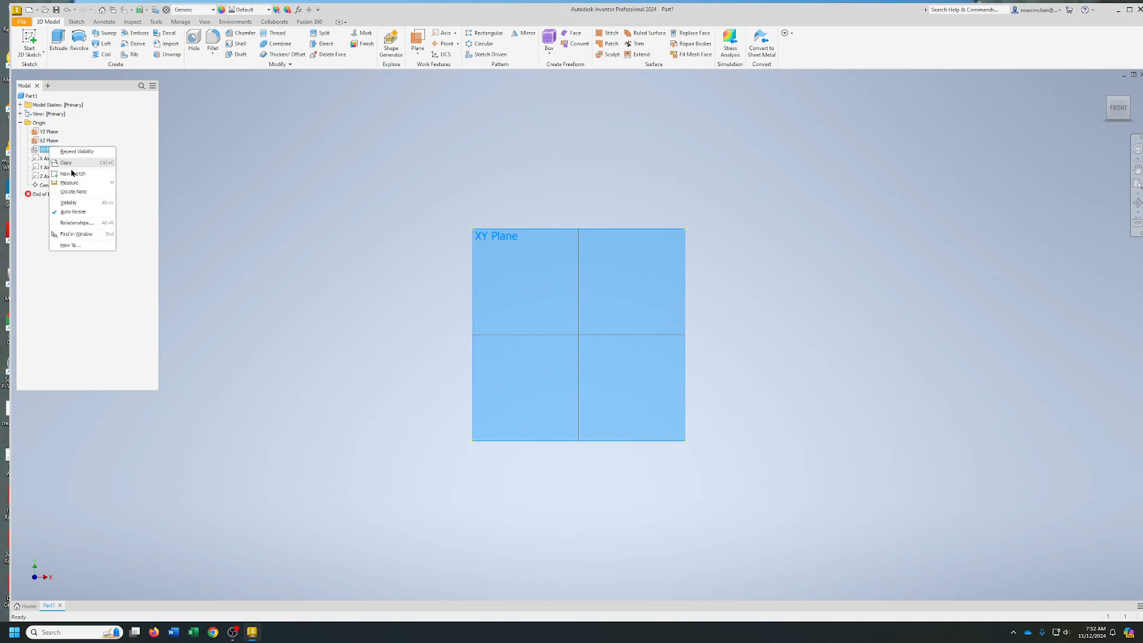
{"action": "left_click", "coordinate": [66, 203]}
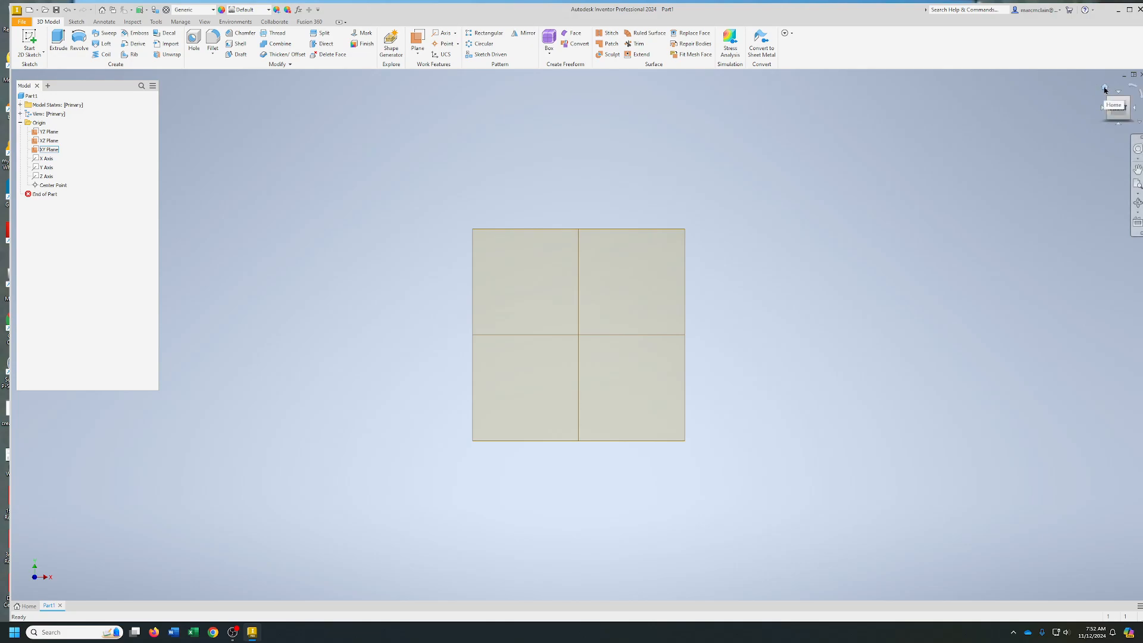
{"action": "left_click", "coordinate": [1104, 89]}
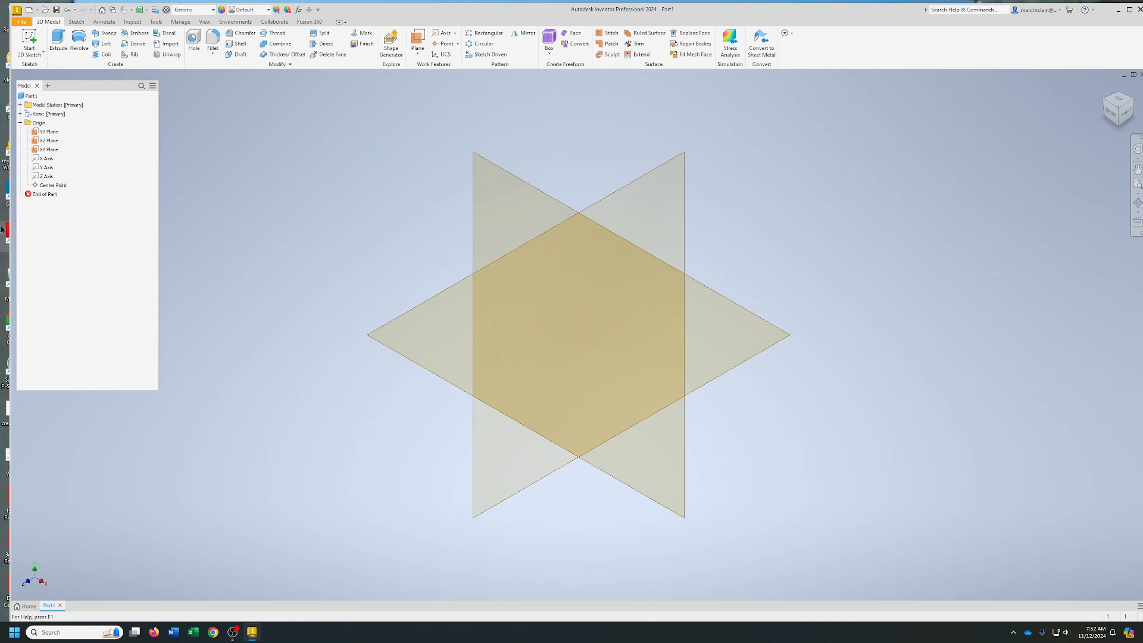
Make the X, Y and Z origin axes visible
{"action": "right_click", "coordinate": [48, 159]}
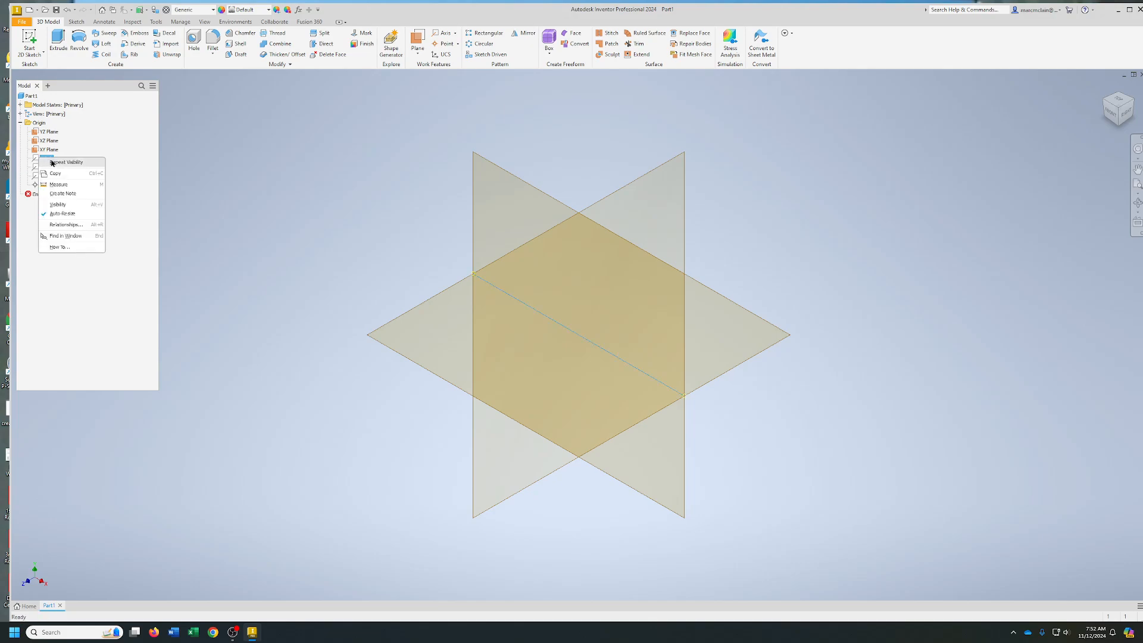
{"action": "left_click", "coordinate": [67, 204]}
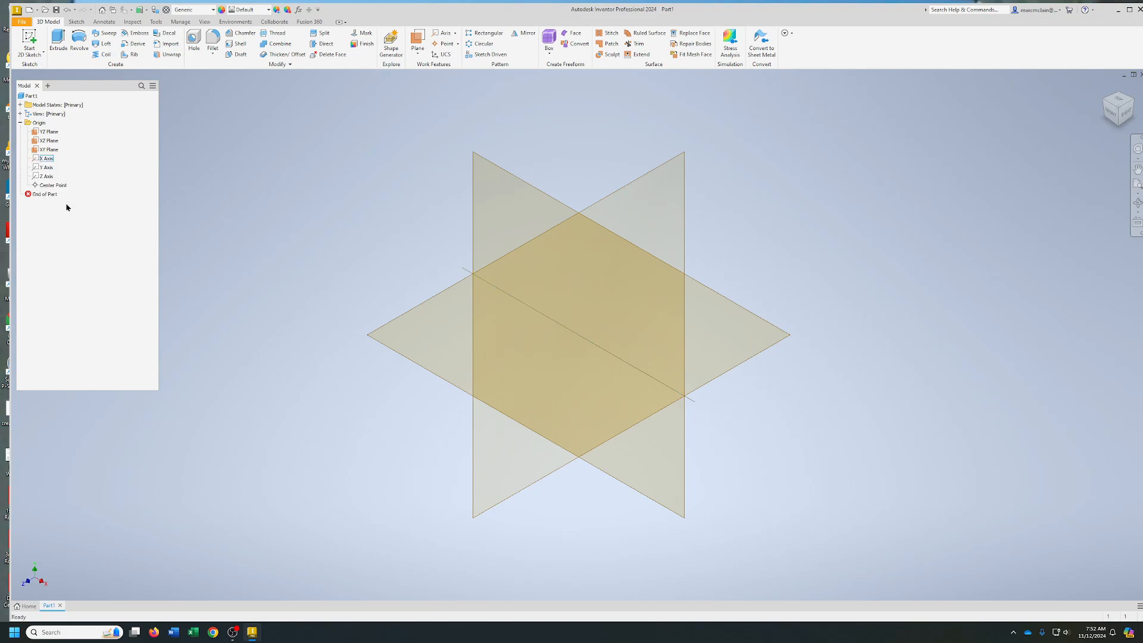
{"action": "right_click", "coordinate": [49, 168]}
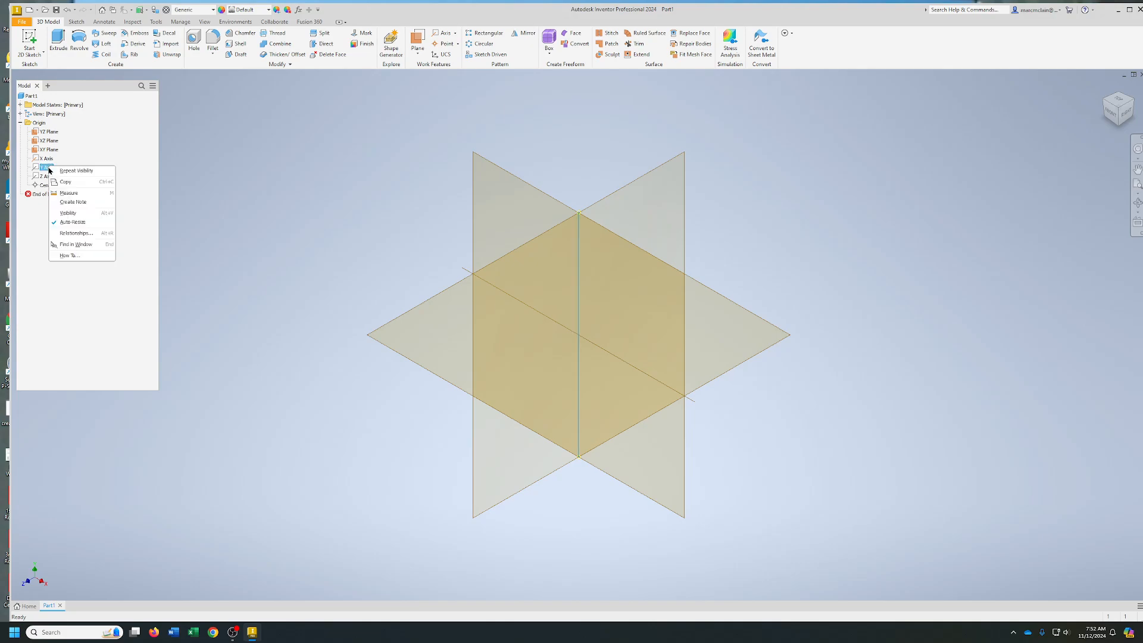
{"action": "left_click", "coordinate": [77, 213]}
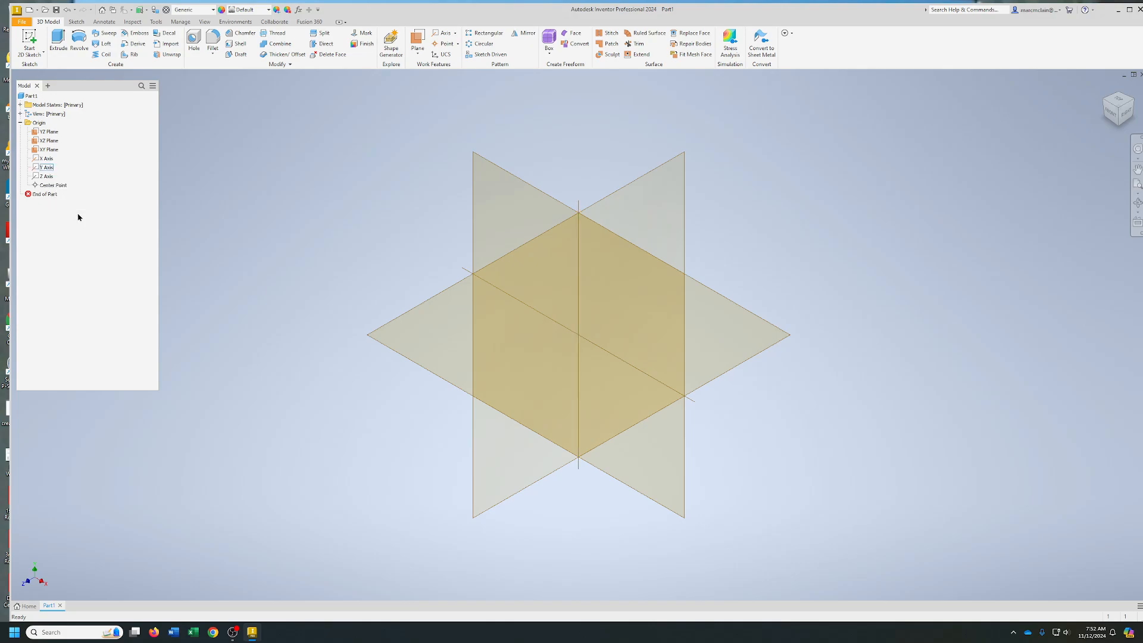
{"action": "right_click", "coordinate": [45, 176]}
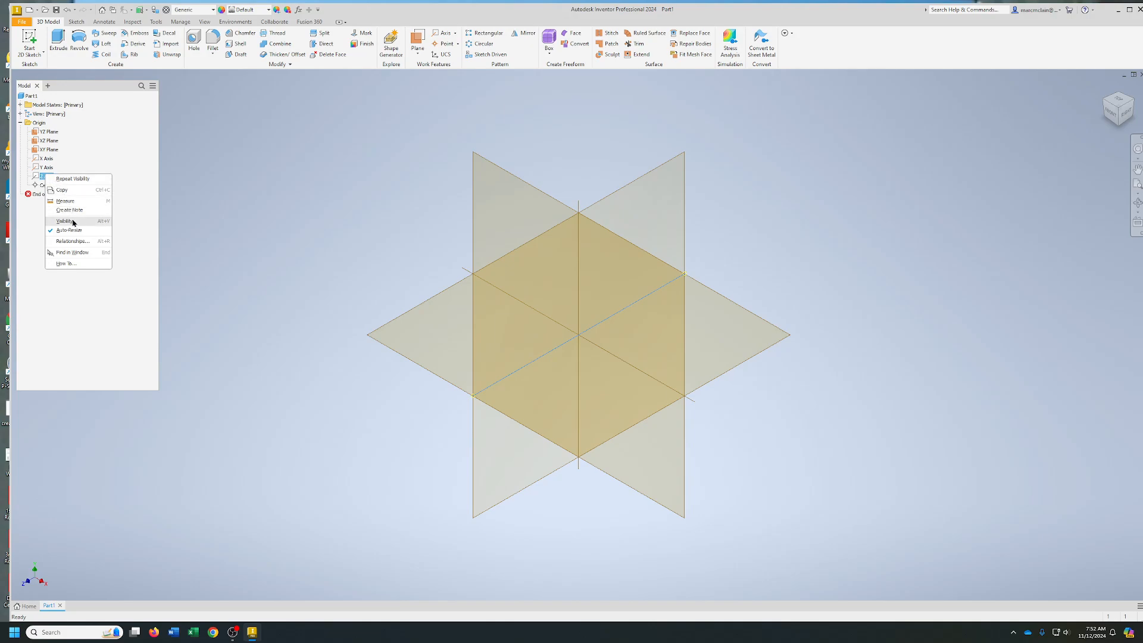
{"action": "left_click", "coordinate": [67, 221]}
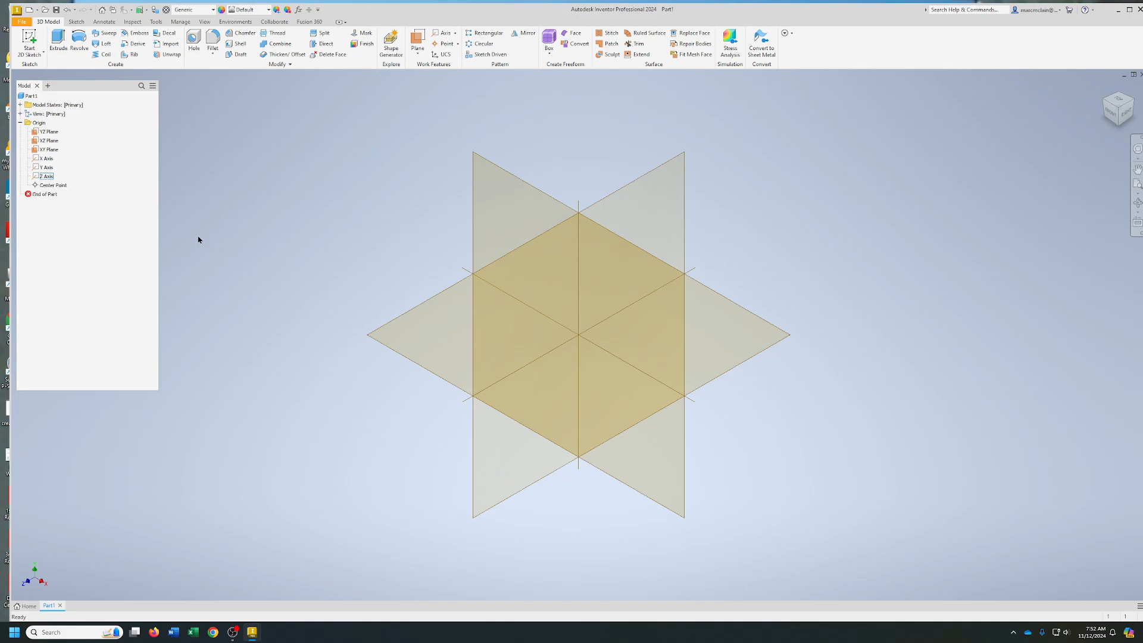
Hide the YZ, XZ and XY origin planes
{"action": "mouse_move", "coordinate": [1116, 114]}
{"action": "left_mouse_down"}
{"action": "mouse_move", "coordinate": [1128, 77]}
{"action": "mouse_move", "coordinate": [1126, 108]}
{"action": "mouse_move", "coordinate": [1112, 112]}
{"action": "mouse_move", "coordinate": [1138, 83]}
{"action": "mouse_move", "coordinate": [1120, 111]}
{"action": "left_mouse_up"}
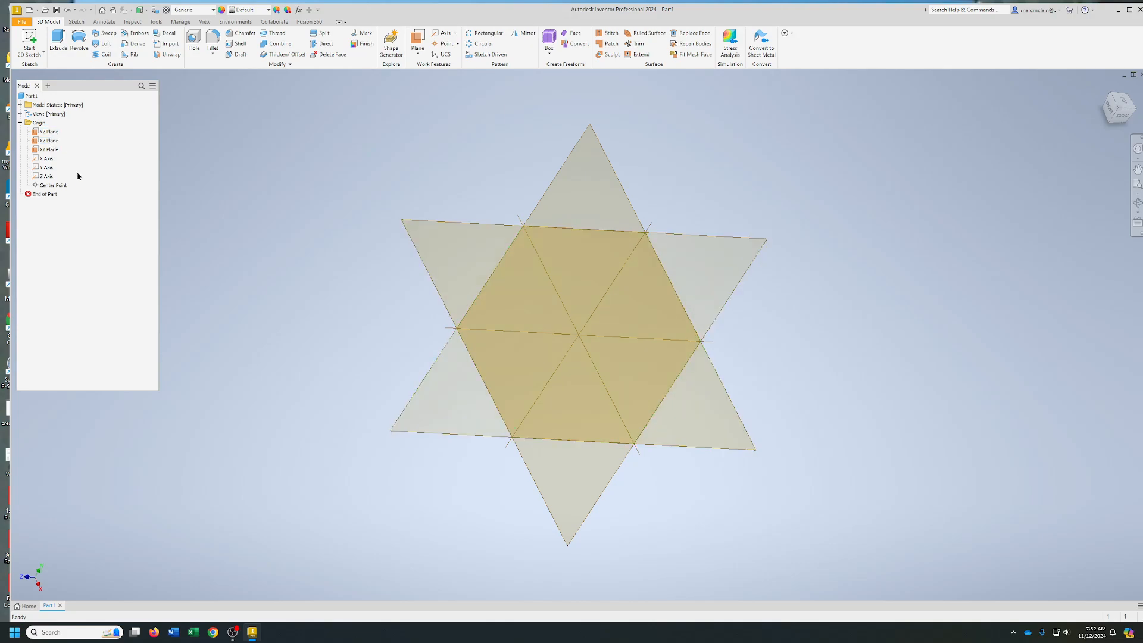
{"action": "right_click", "coordinate": [50, 131]}
{"action": "left_click", "coordinate": [74, 185]}
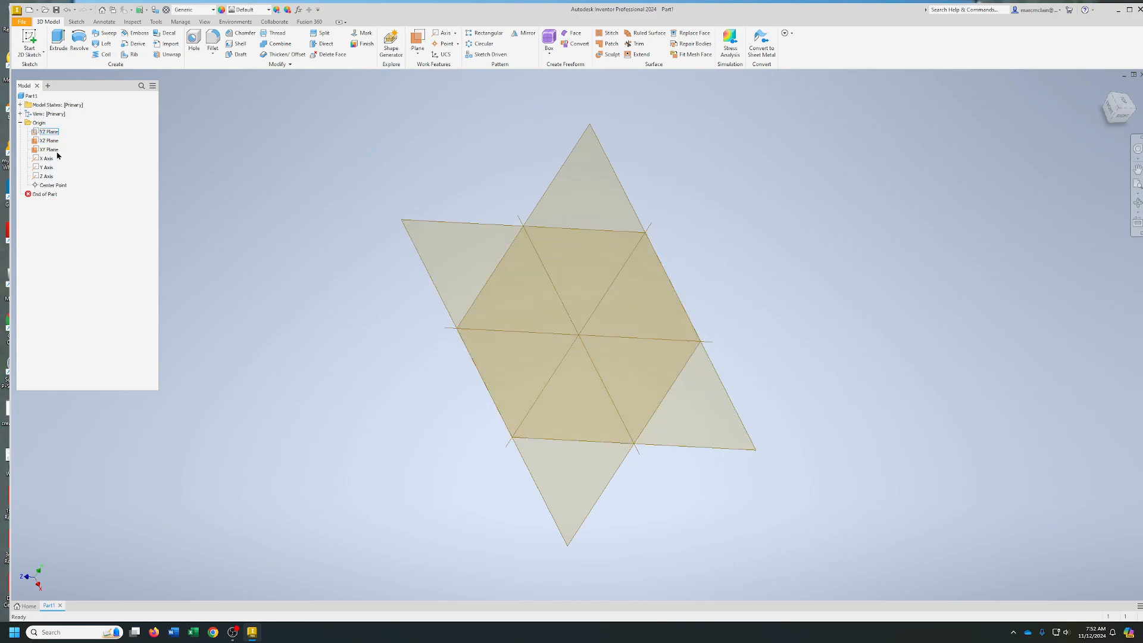
{"action": "right_click", "coordinate": [52, 140]}
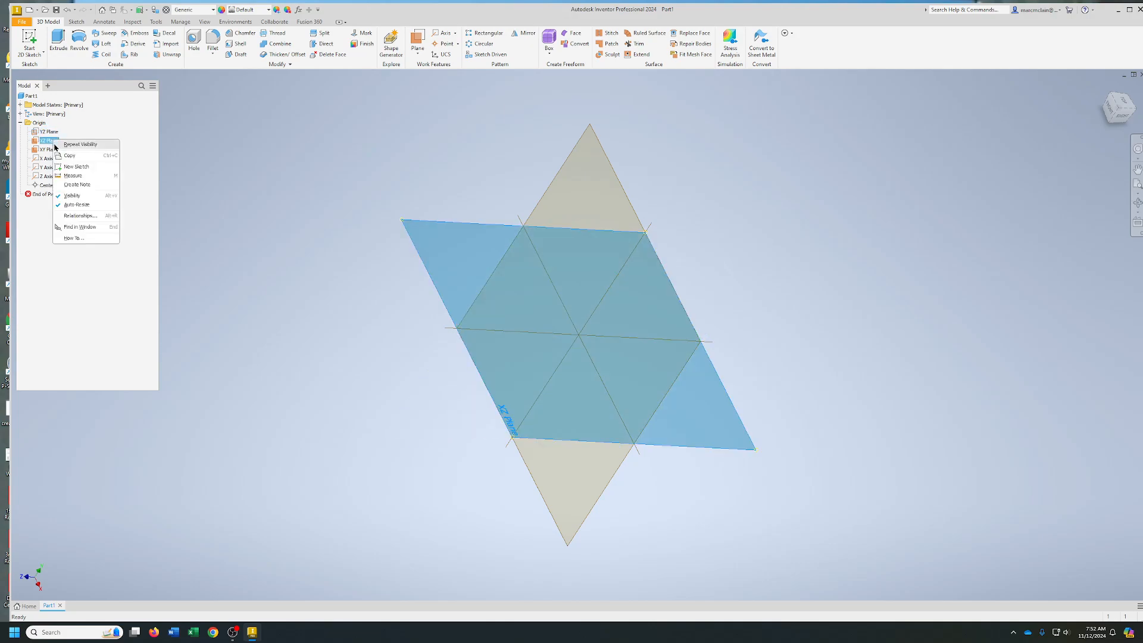
{"action": "left_click", "coordinate": [75, 195]}
{"action": "right_click", "coordinate": [52, 150]}
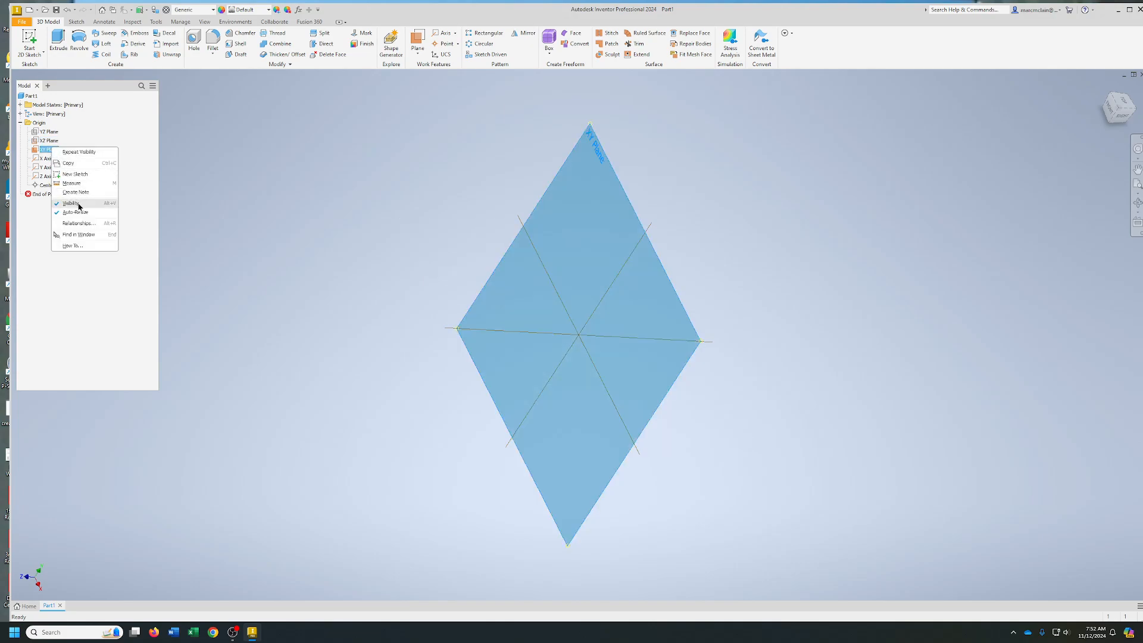
{"action": "left_click", "coordinate": [75, 205]}
Hide the X, Y and Z origin axes again
{"action": "right_click", "coordinate": [50, 160]}
{"action": "left_click", "coordinate": [68, 204]}
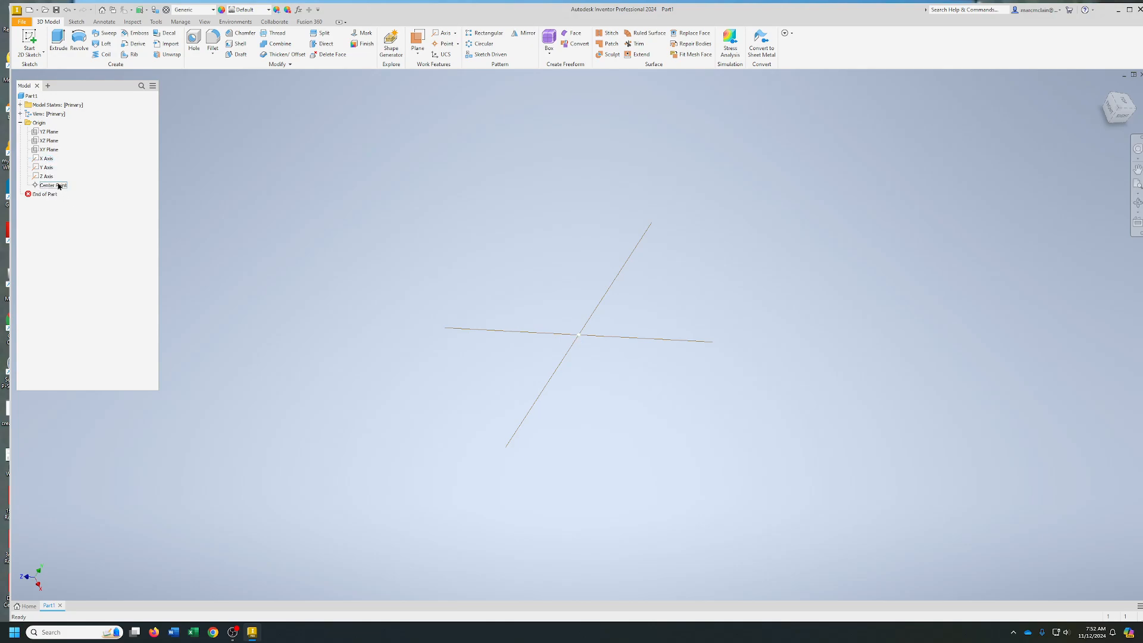
{"action": "right_click", "coordinate": [50, 168]}
{"action": "left_click", "coordinate": [71, 213]}
{"action": "right_click", "coordinate": [47, 168]}
{"action": "left_click", "coordinate": [69, 213]}
{"action": "right_click", "coordinate": [48, 175]}
{"action": "left_click", "coordinate": [70, 222]}
Sketch a closed L-shaped line profile on the XY plane around the origin, about 0.6 in tall and 0.51 in wide
{"action": "left_click", "coordinate": [29, 38]}
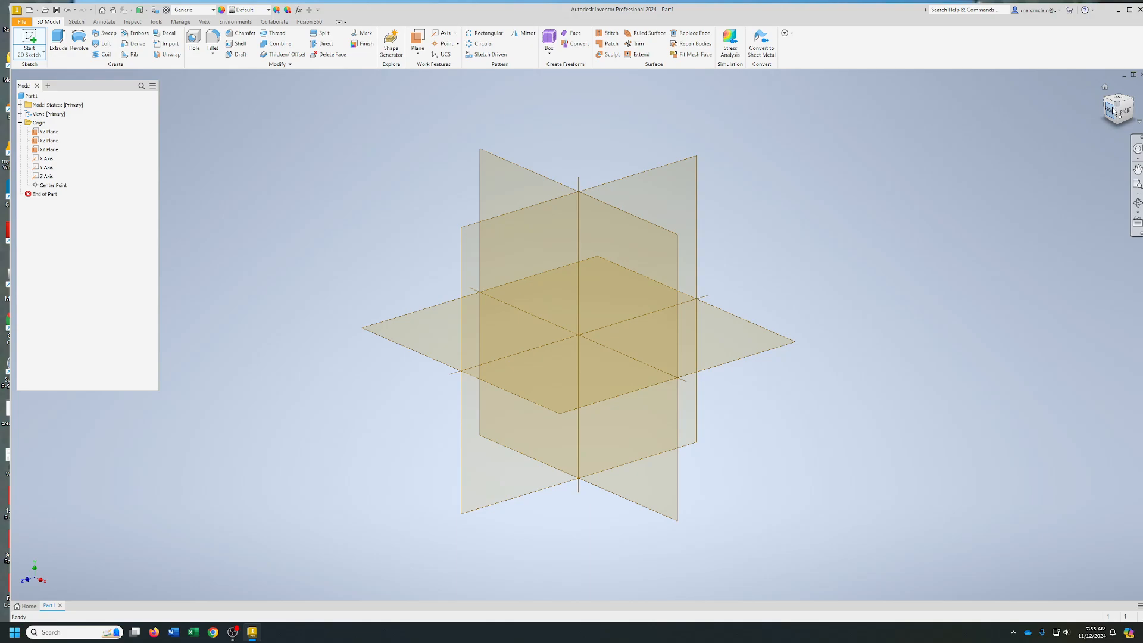
{"action": "left_click", "coordinate": [518, 180]}
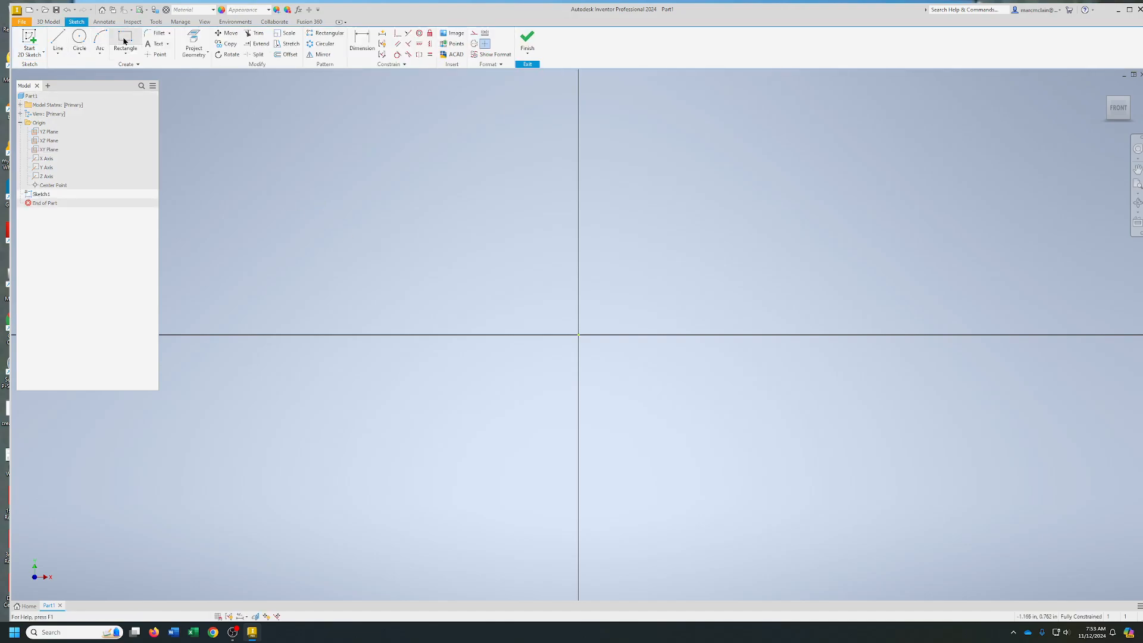
{"action": "left_click", "coordinate": [62, 43]}
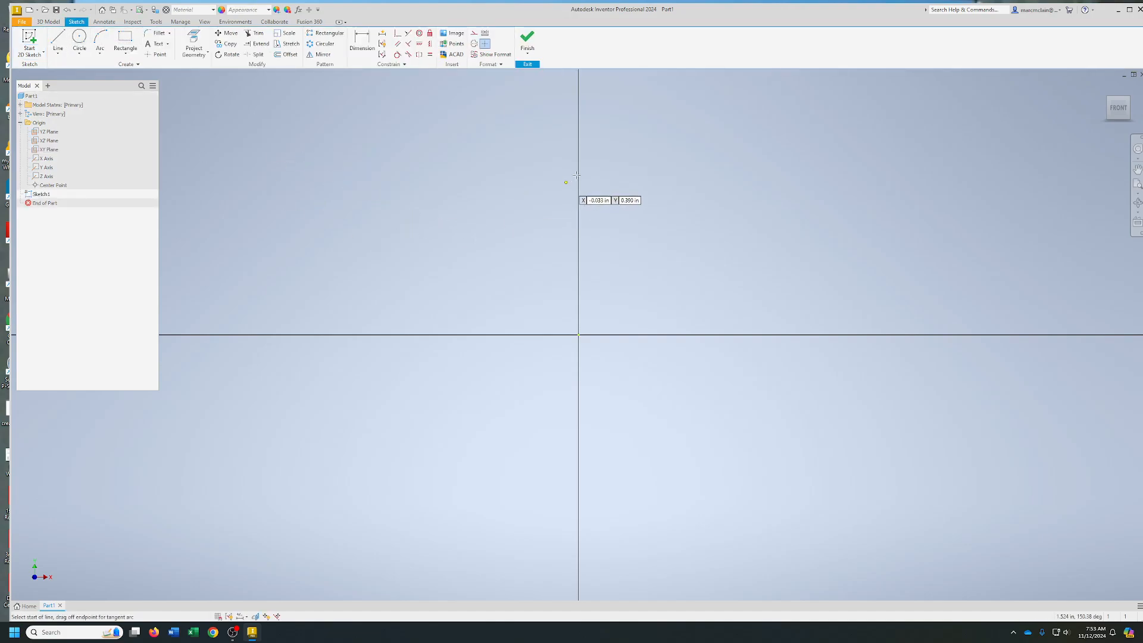
{"action": "left_click", "coordinate": [604, 151]}
{"action": "left_click", "coordinate": [537, 151]}
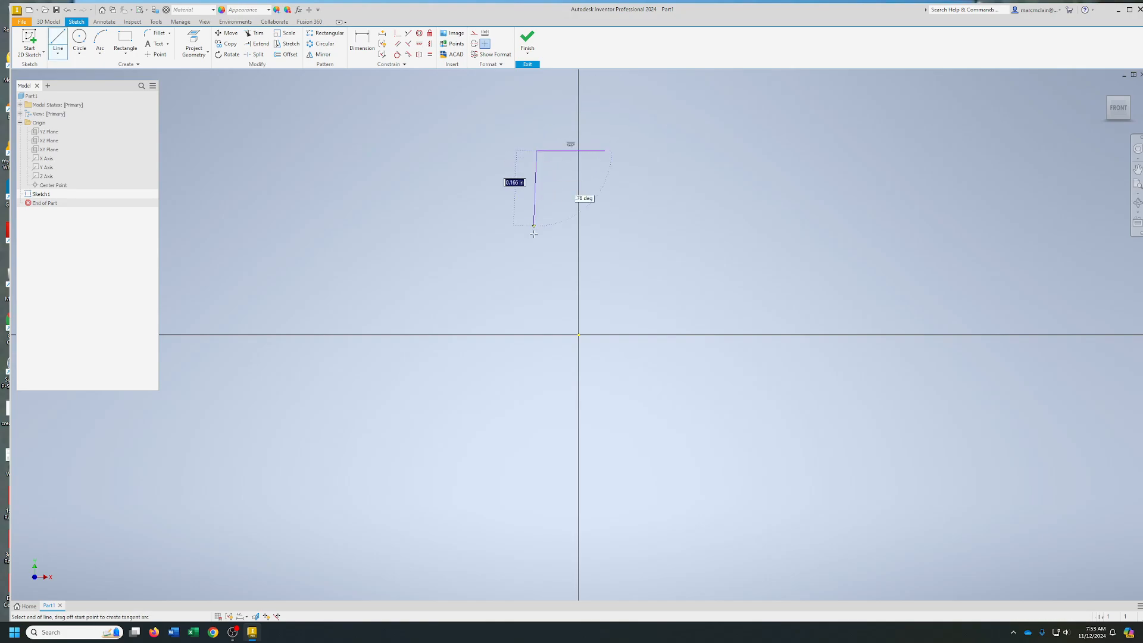
{"action": "left_click", "coordinate": [536, 382]}
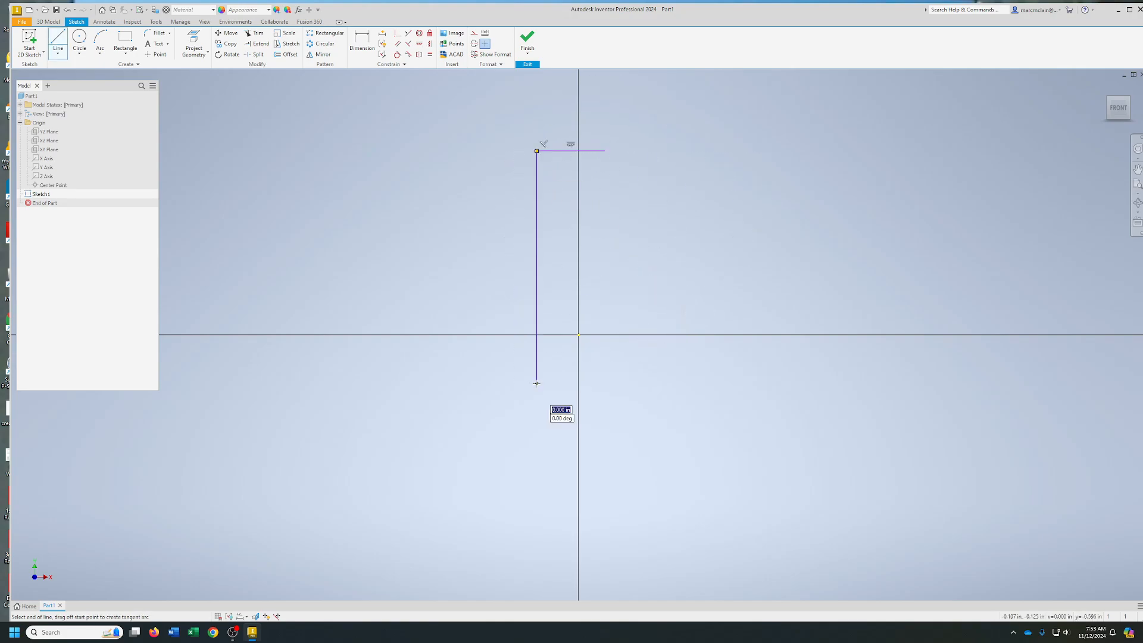
{"action": "left_click", "coordinate": [737, 383]}
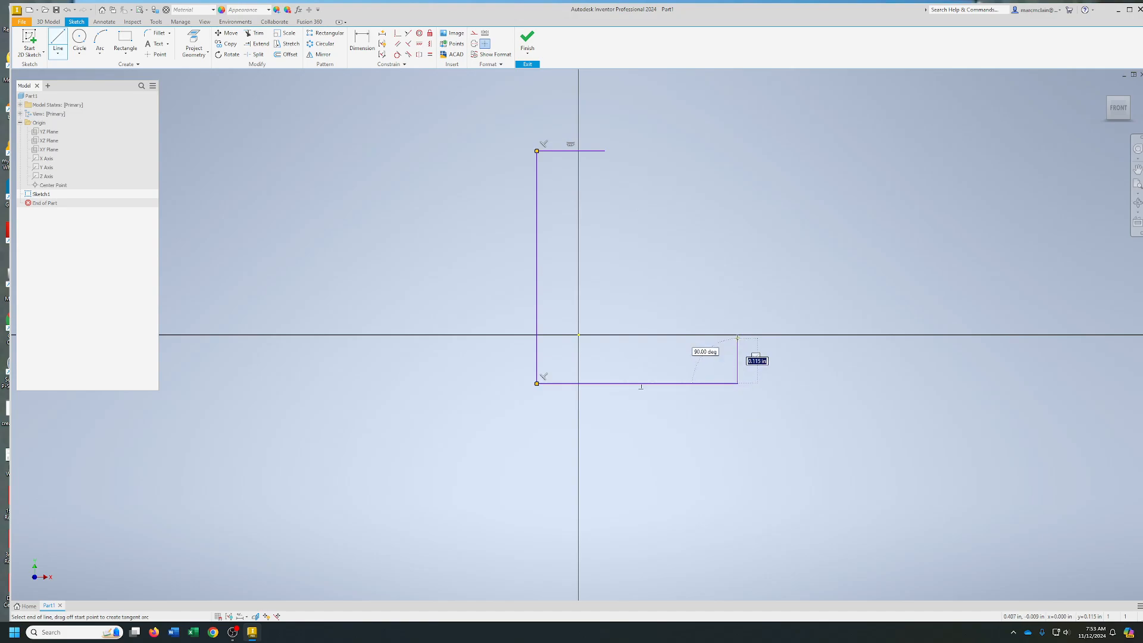
{"action": "left_click", "coordinate": [737, 338]}
{"action": "left_click", "coordinate": [731, 338]}
{"action": "left_click", "coordinate": [613, 338]}
{"action": "left_click", "coordinate": [608, 327]}
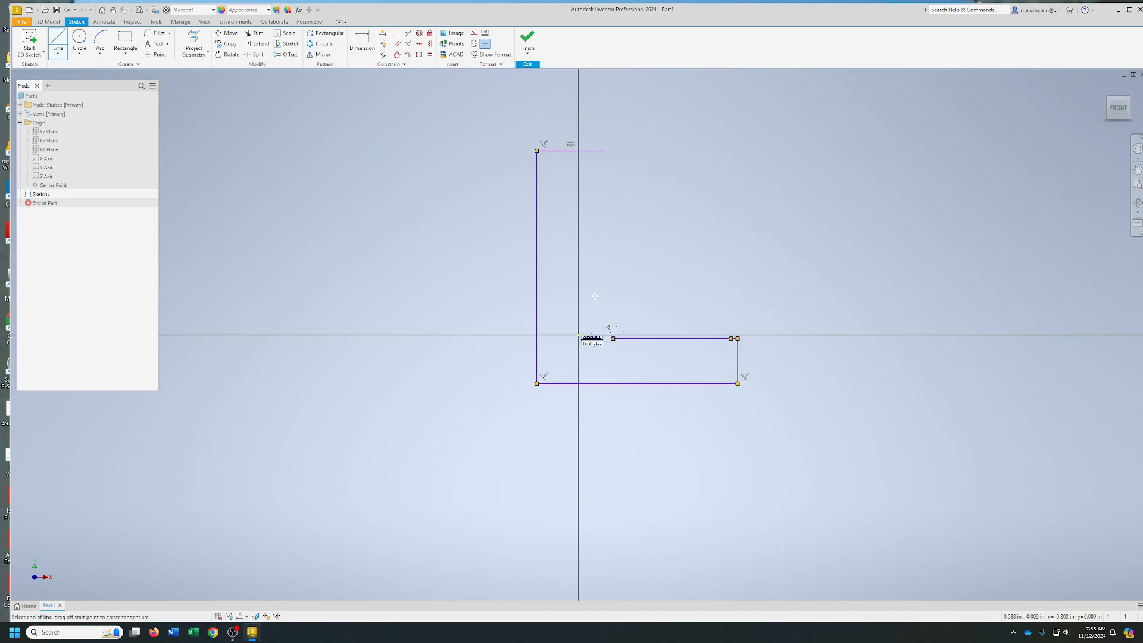
{"action": "left_click", "coordinate": [604, 151]}
{"action": "right_click", "coordinate": [604, 150]}
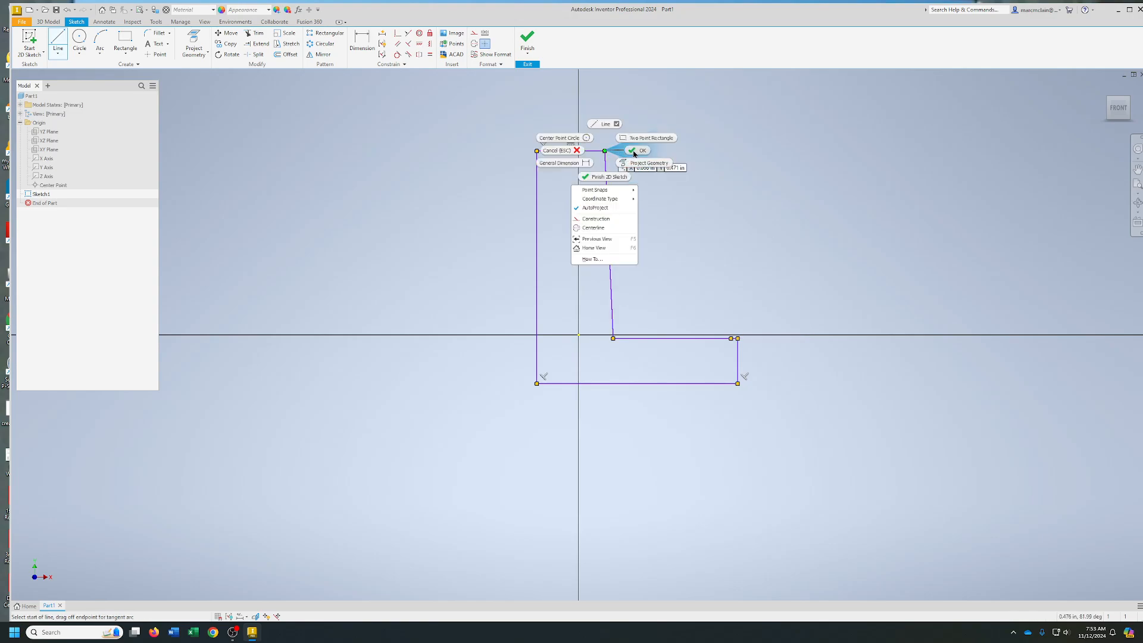
{"action": "left_click", "coordinate": [636, 150]}
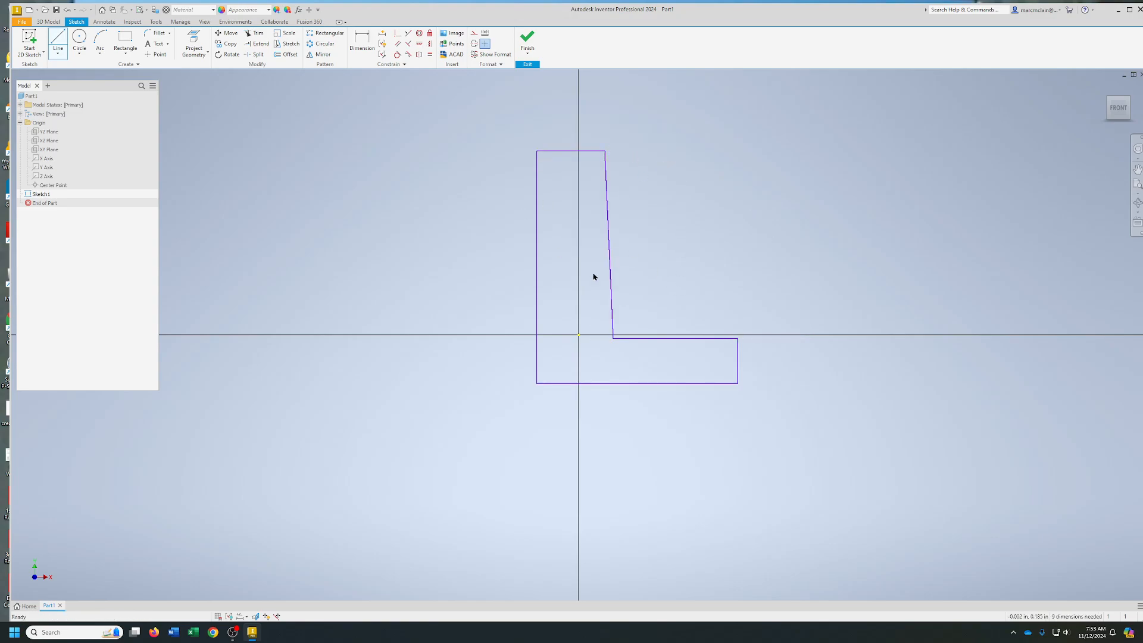
Constrain the L profile's inner upright edge vertical and the top edge of its foot horizontal
{"action": "left_click", "coordinate": [431, 45]}
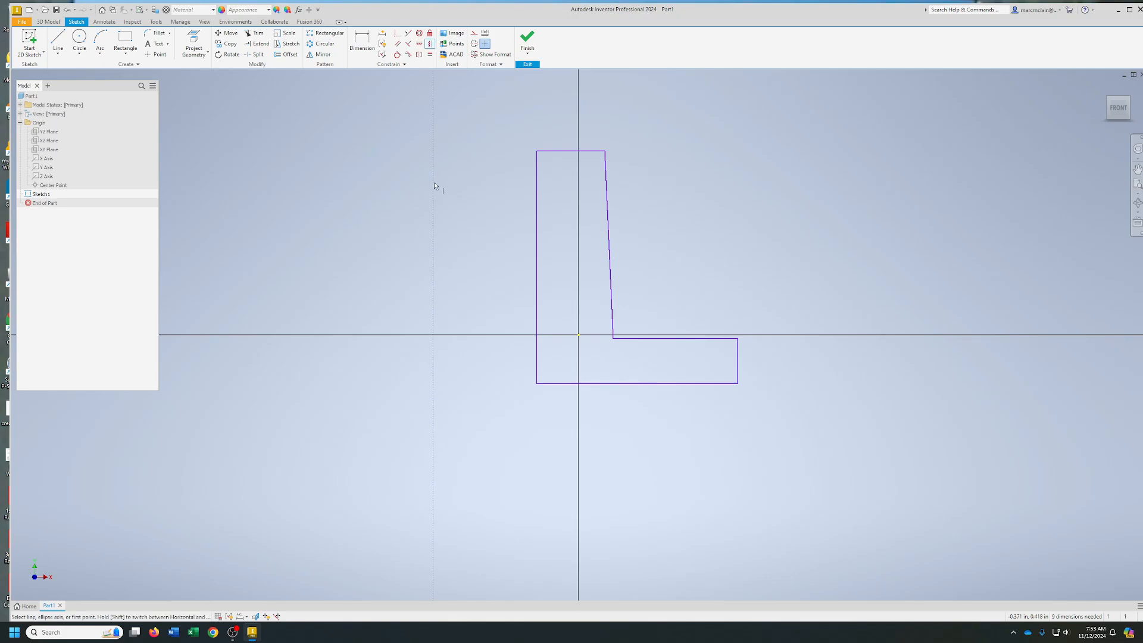
{"action": "left_click", "coordinate": [609, 256]}
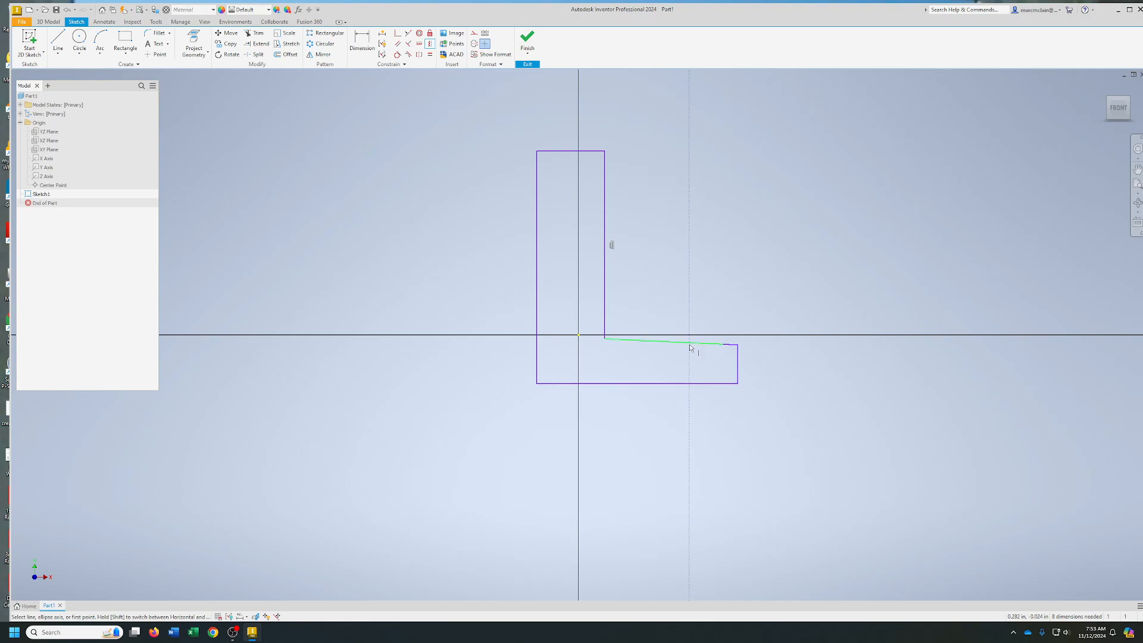
{"action": "left_click", "coordinate": [419, 44]}
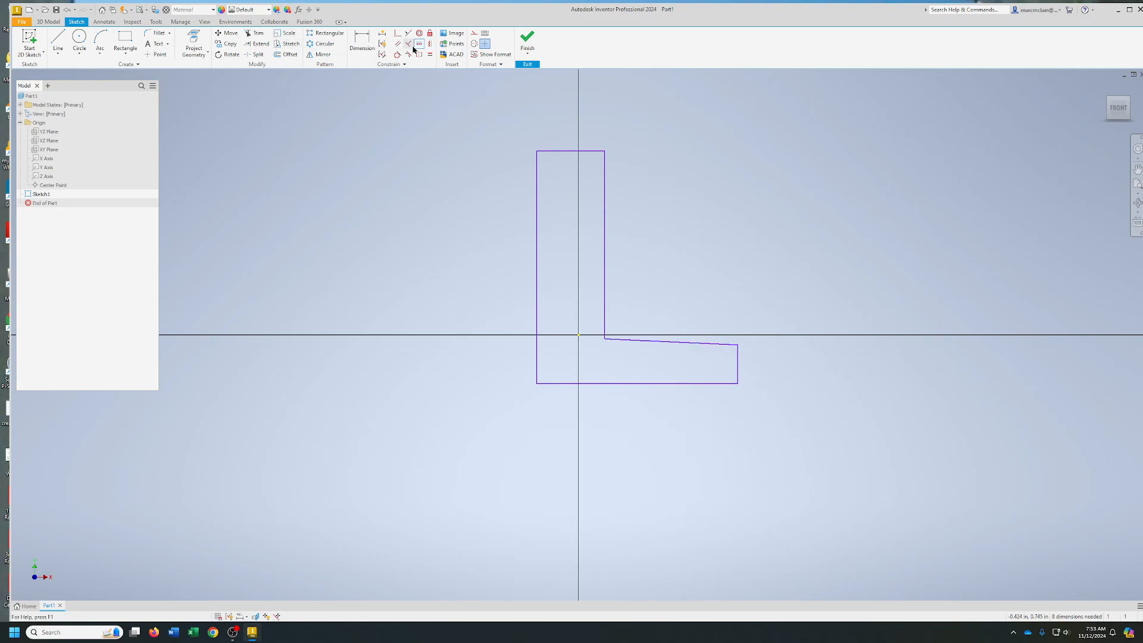
{"action": "left_click", "coordinate": [673, 341]}
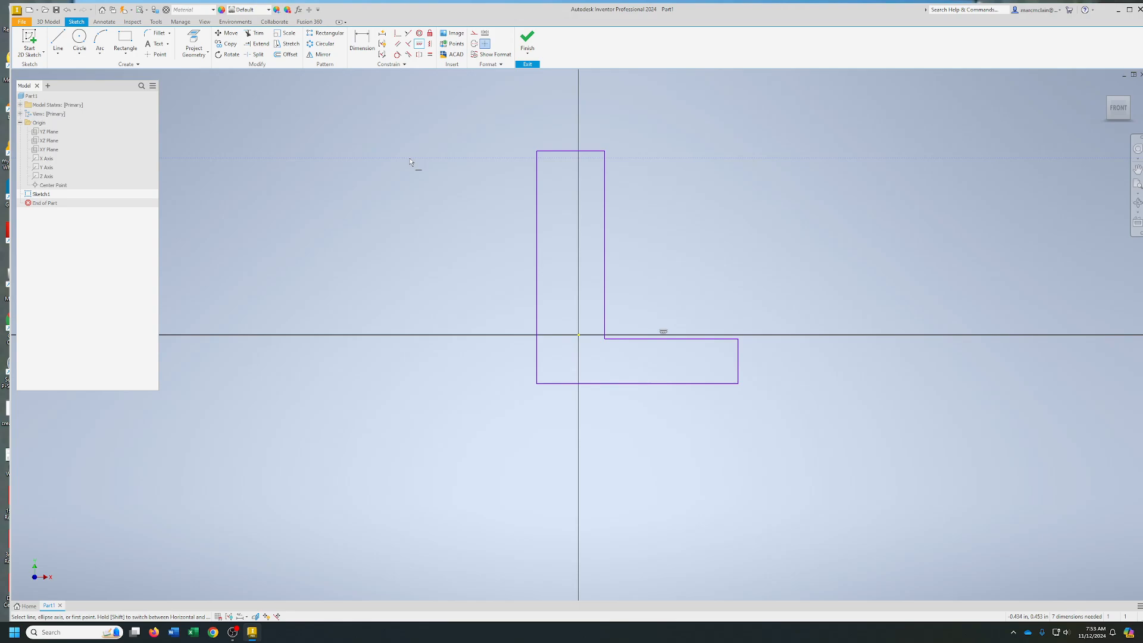
{"action": "right_click", "coordinate": [410, 161]}
{"action": "left_click", "coordinate": [439, 159]}
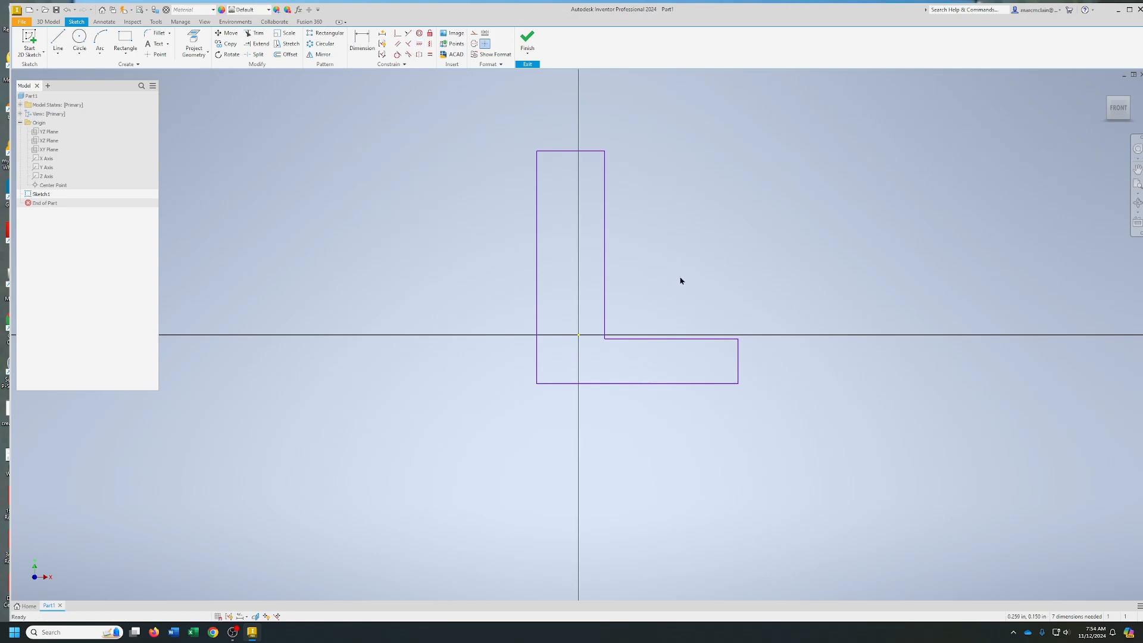
Dimension the L profile's overall height and the width of its top edge, accepting the drawn sizes
{"action": "mouse_move", "coordinate": [1124, 110]}
{"action": "left_mouse_down"}
{"action": "mouse_move", "coordinate": [1117, 115]}
{"action": "mouse_move", "coordinate": [1119, 105]}
{"action": "left_mouse_up"}
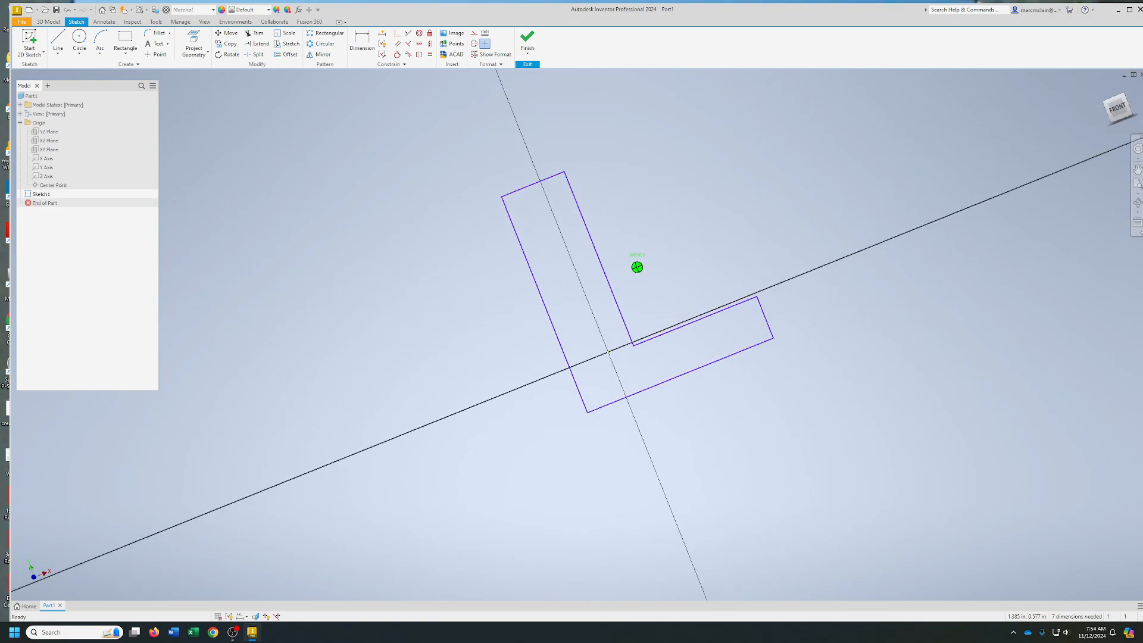
{"action": "left_click", "coordinate": [1117, 109]}
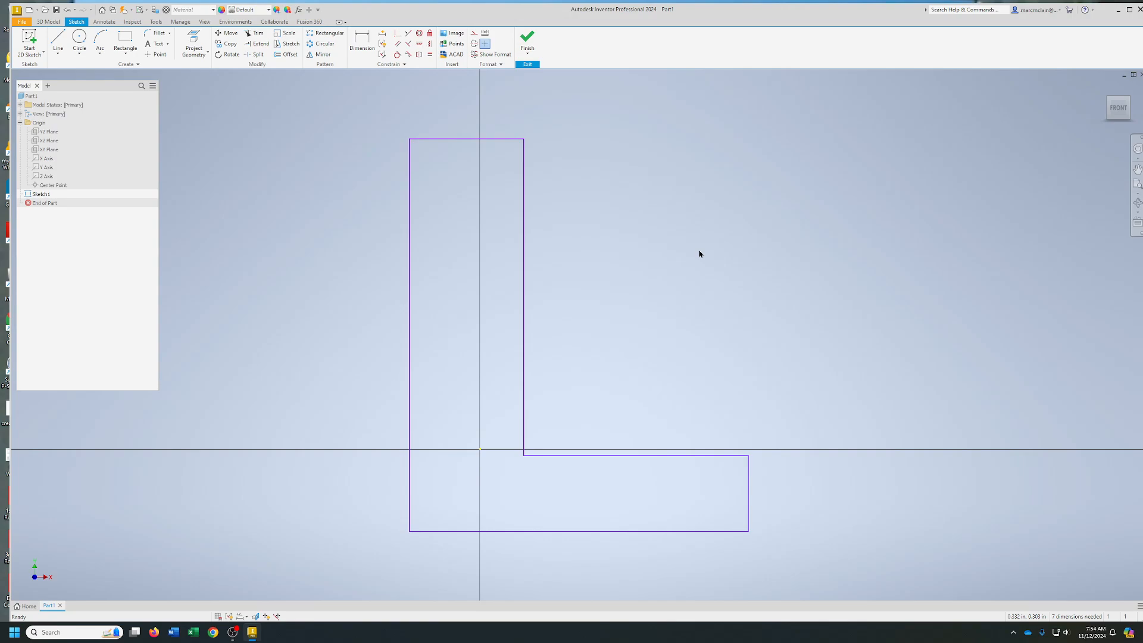
{"action": "left_click", "coordinate": [361, 40]}
{"action": "left_click", "coordinate": [409, 362]}
{"action": "left_click", "coordinate": [381, 373]}
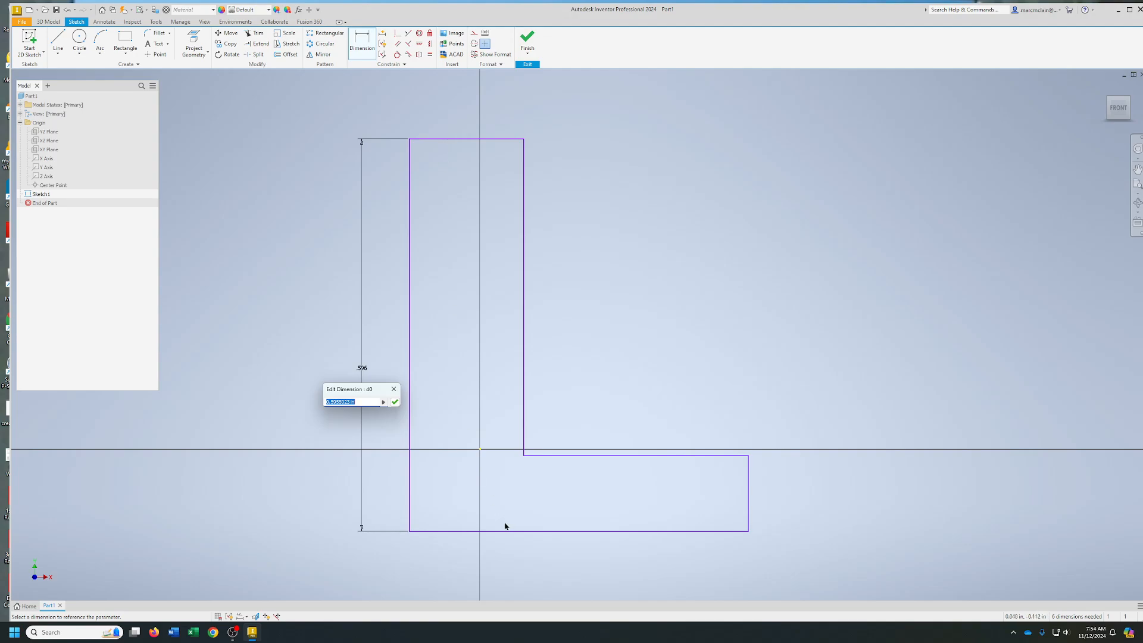
{"action": "left_click", "coordinate": [394, 401]}
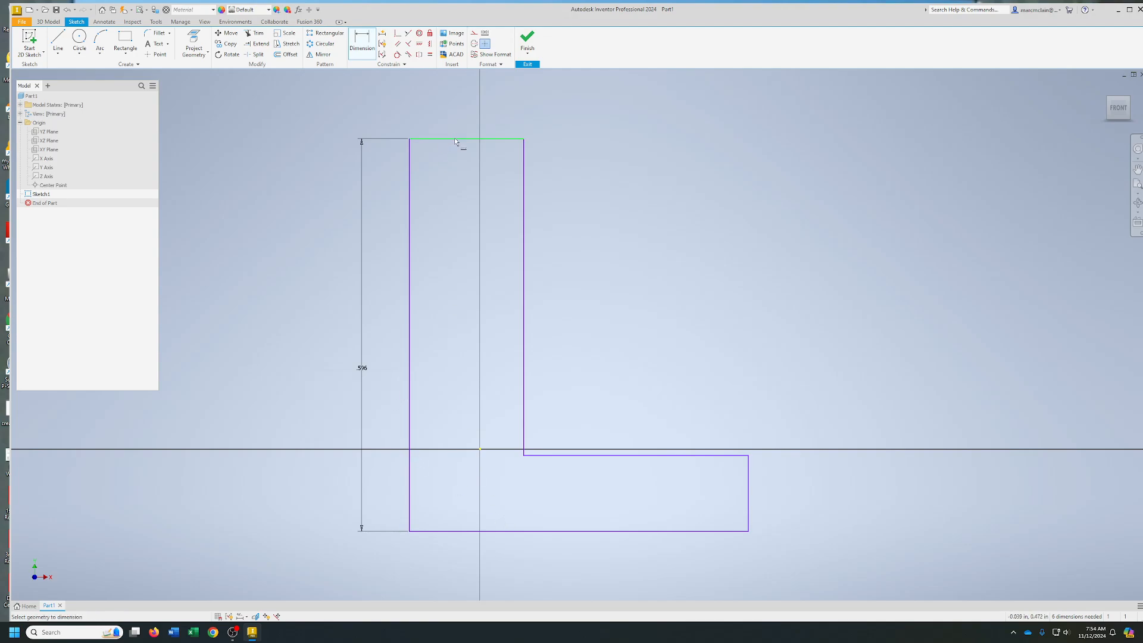
{"action": "left_click", "coordinate": [460, 139]}
{"action": "left_click", "coordinate": [464, 102]}
{"action": "middle_click_drag", "start_coordinate": [778, 370], "coordinate": [824, 222]}
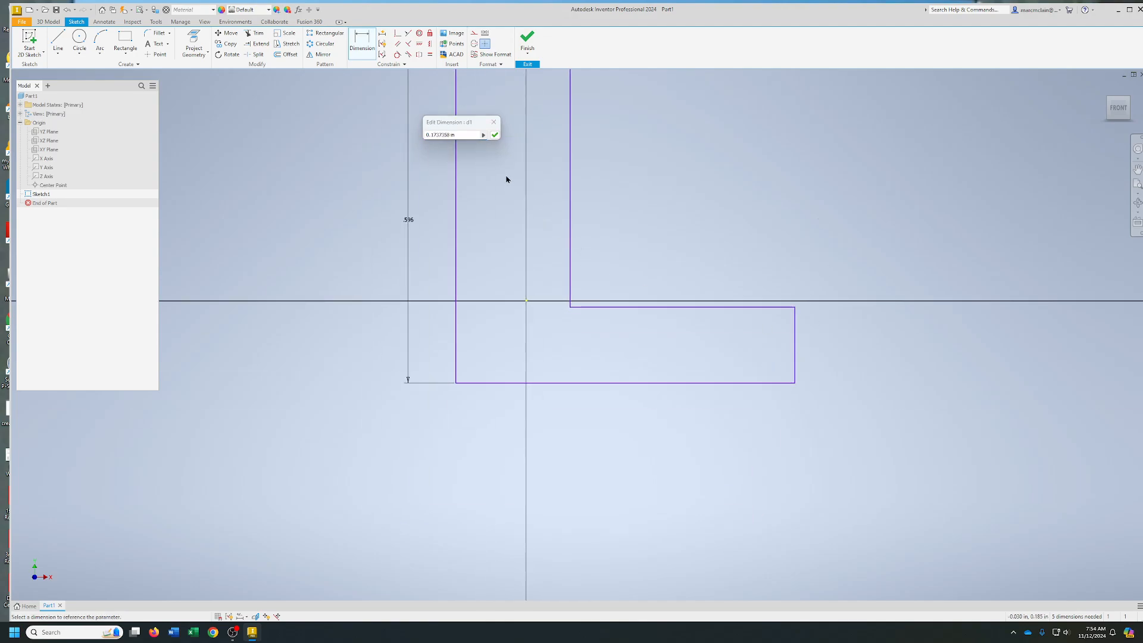
{"action": "left_click", "coordinate": [494, 135]}
Dimension the height of the L profile's foot and the length of its bottom edge, accepting the drawn sizes
{"action": "left_click", "coordinate": [798, 359]}
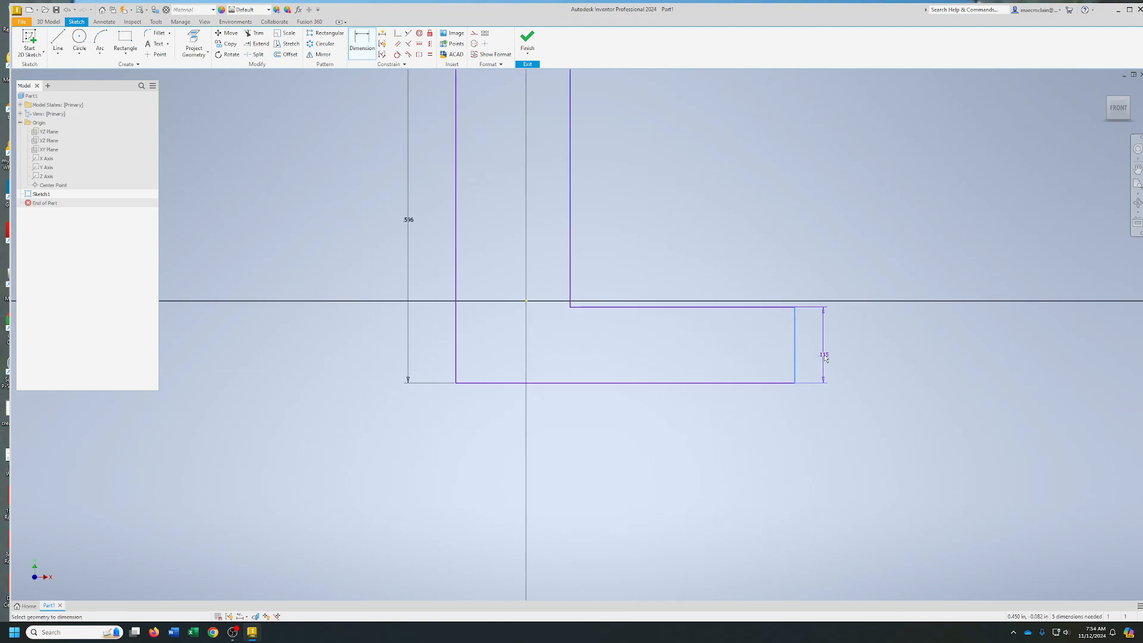
{"action": "left_click", "coordinate": [829, 353]}
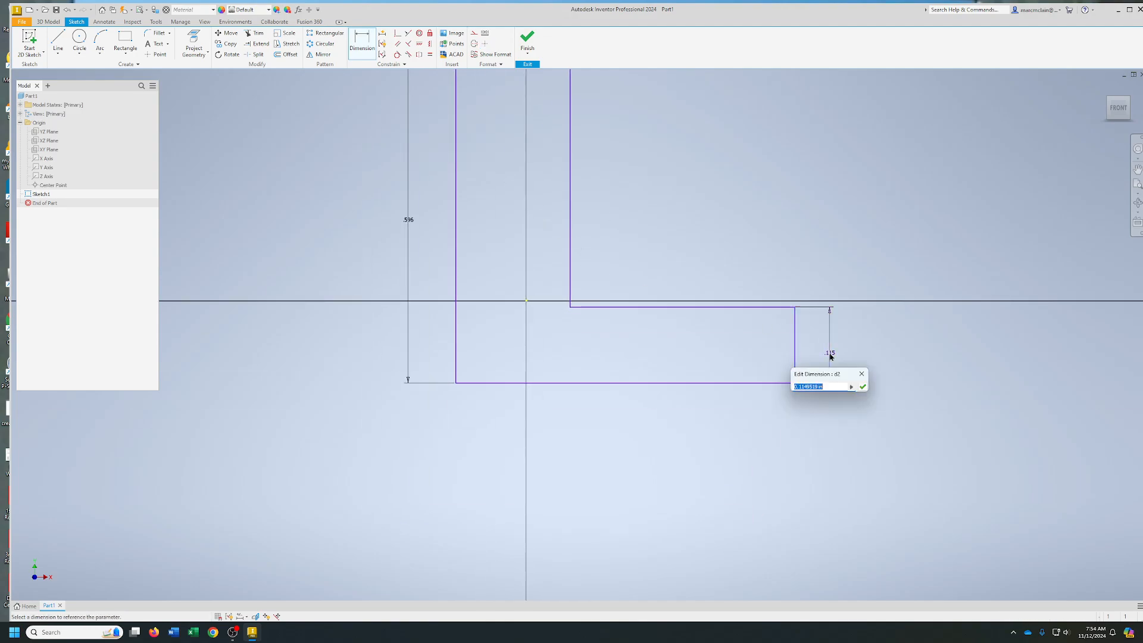
{"action": "left_click", "coordinate": [862, 387]}
{"action": "left_click", "coordinate": [745, 383]}
{"action": "left_click", "coordinate": [733, 420]}
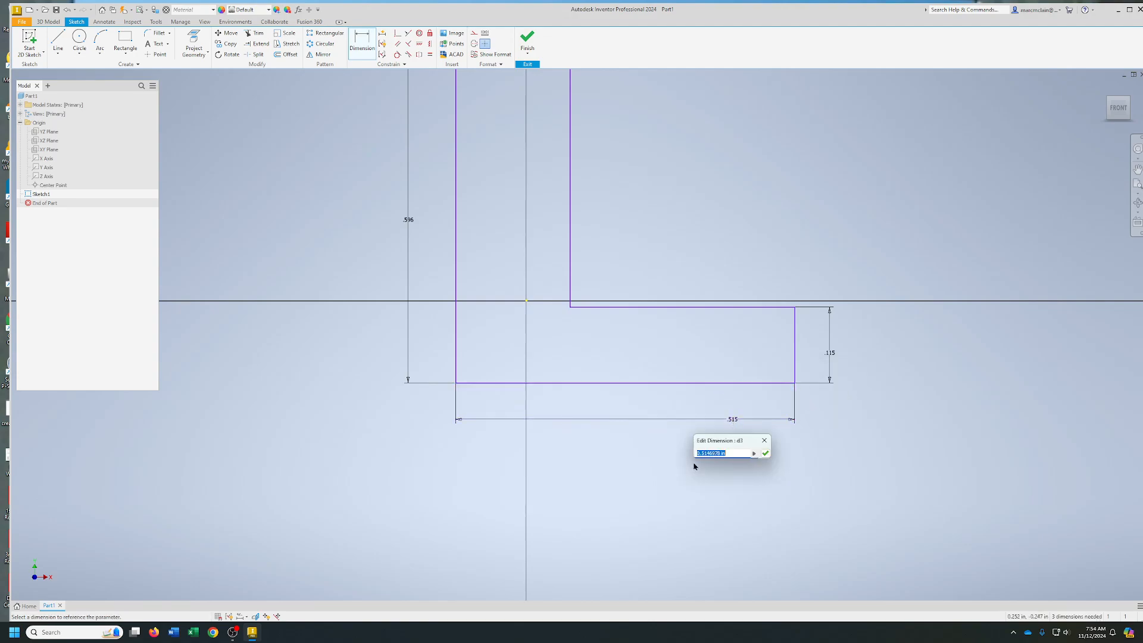
{"action": "scroll", "coordinate": [695, 464], "scroll_direction": "up", "scroll_amount": 3}
{"action": "scroll", "coordinate": [674, 330], "scroll_direction": "down", "scroll_amount": 5}
{"action": "middle_click_drag", "start_coordinate": [674, 331], "coordinate": [660, 458]}
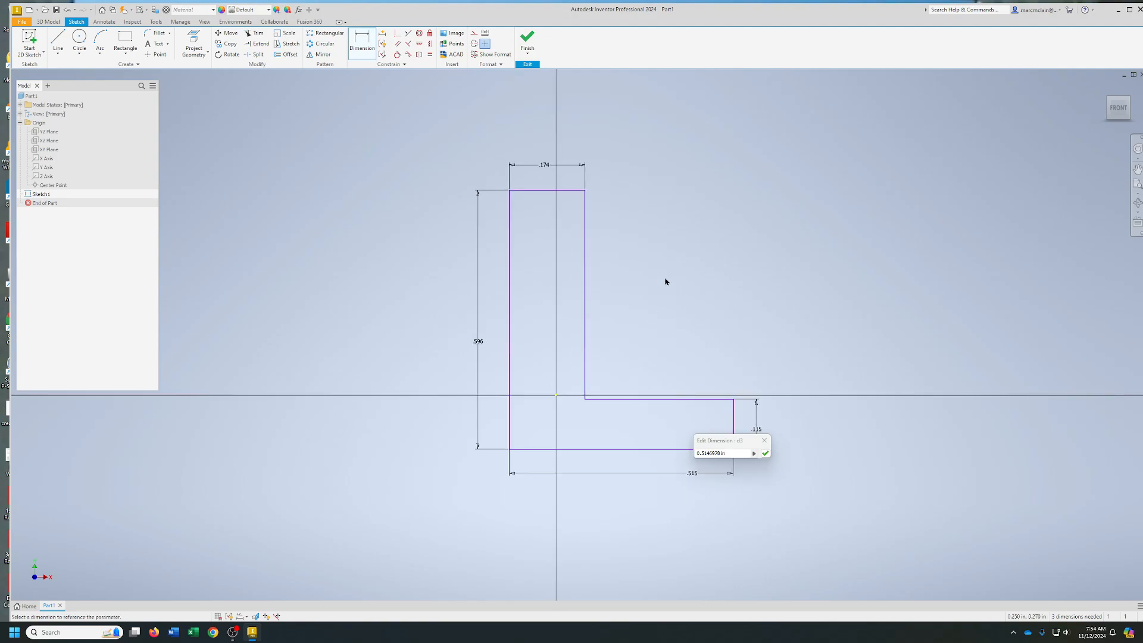
{"action": "left_click", "coordinate": [765, 453]}
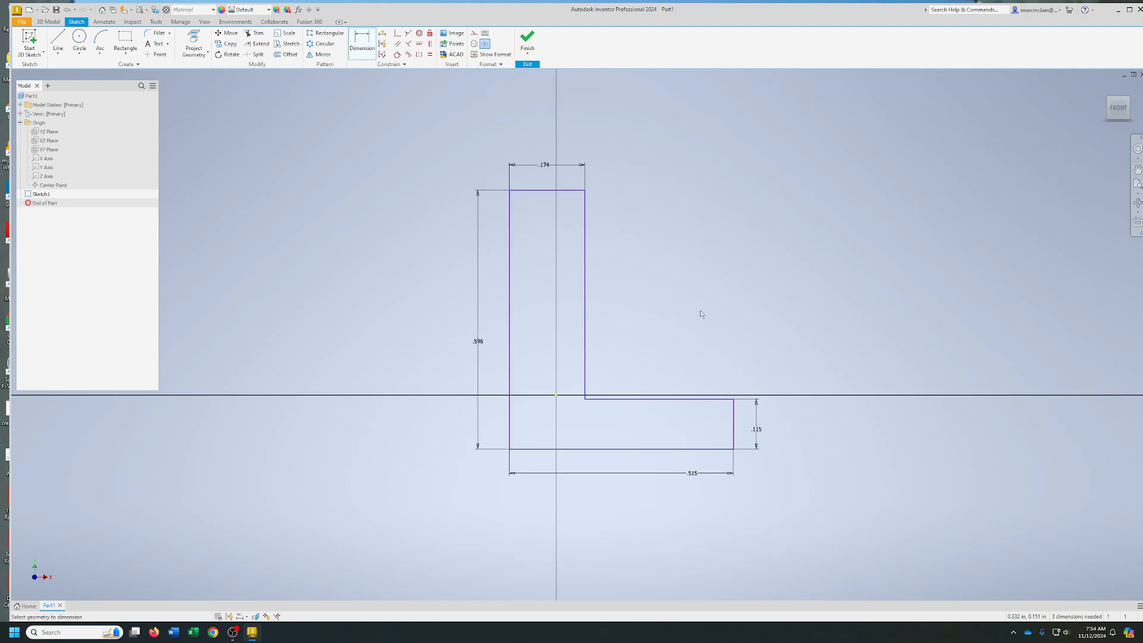
Set the L profile's top edge width to 0.75 in and its overall height to 2.5 in
{"action": "left_click", "coordinate": [542, 169]}
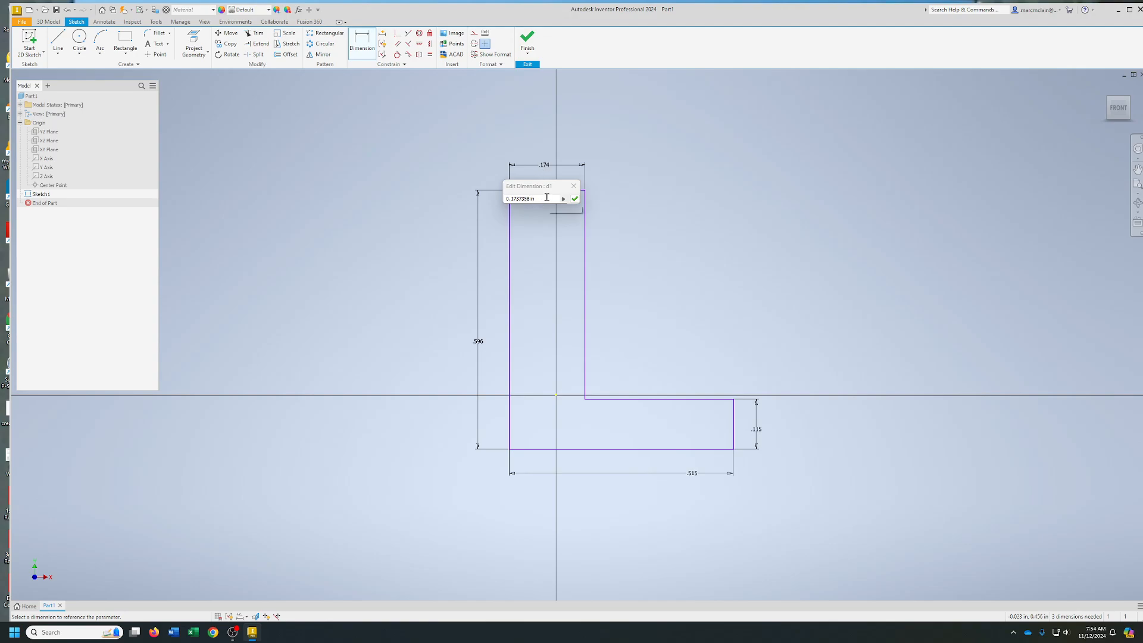
{"action": "type", "text": ".75"}
{"action": "key", "text": "Return"}
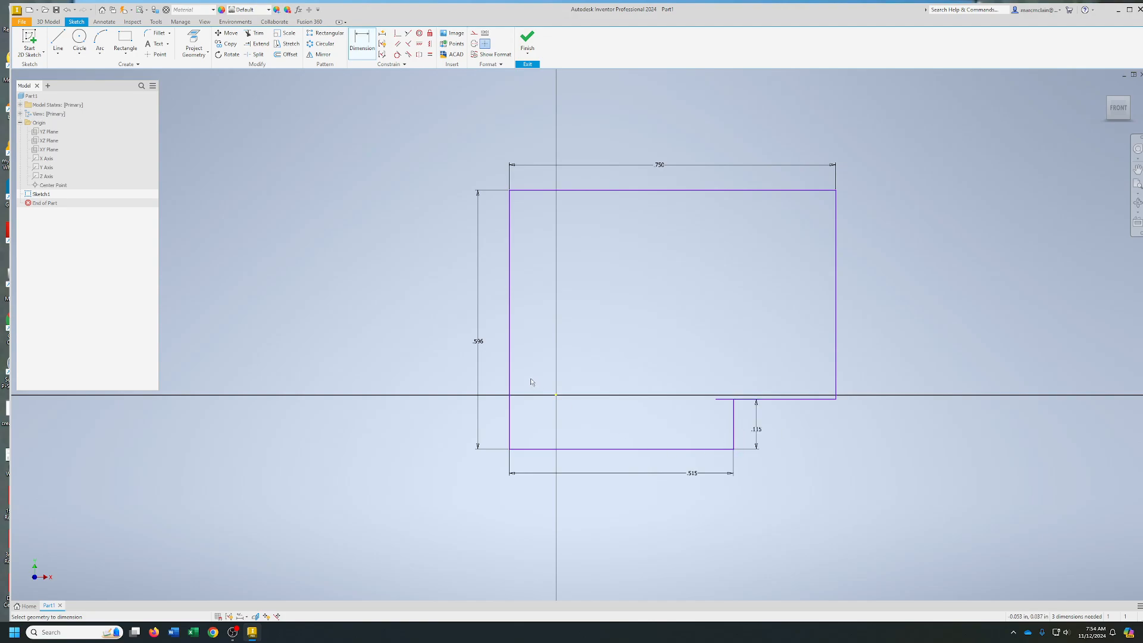
{"action": "left_click", "coordinate": [483, 344]}
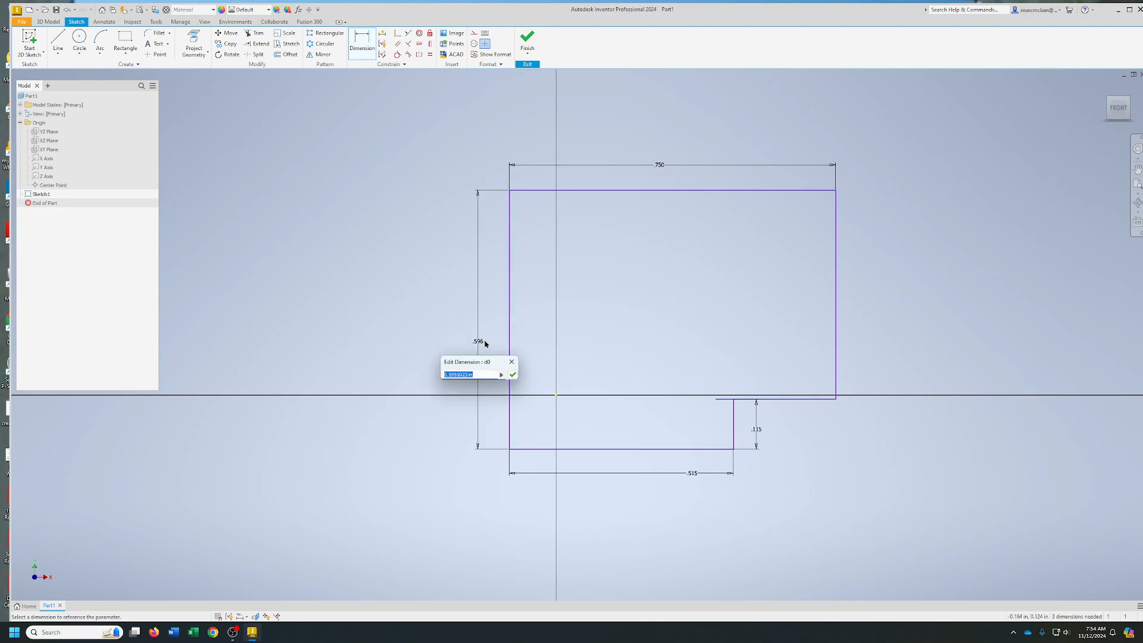
{"action": "type", "text": "2.5"}
{"action": "key", "text": "Return"}
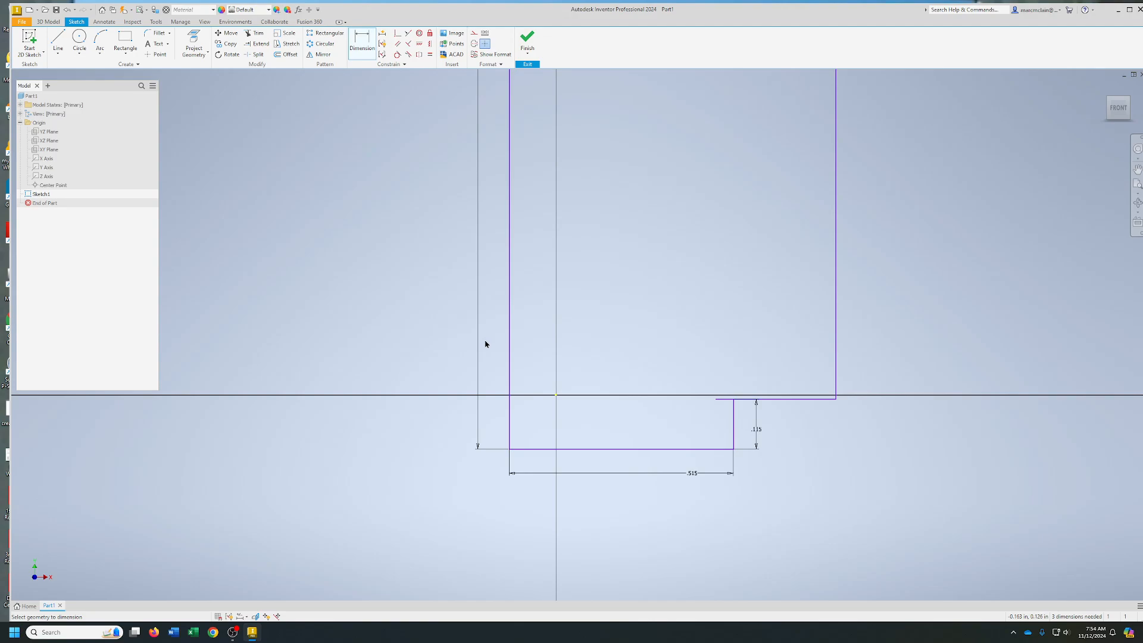
Set the L profile's bottom edge length to 2.5 in and the height of its foot to 0.75 in
{"action": "scroll", "coordinate": [680, 398], "scroll_direction": "up", "scroll_amount": 3}
{"action": "left_click", "coordinate": [702, 544]}
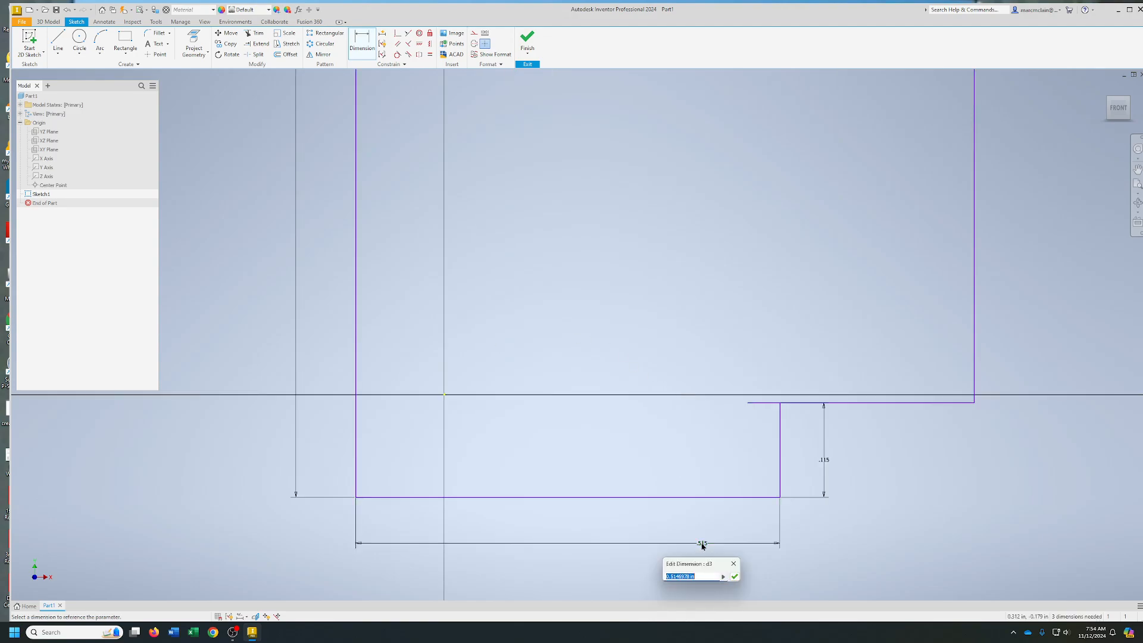
{"action": "type", "text": "2"}
{"action": "key", "text": "Return"}
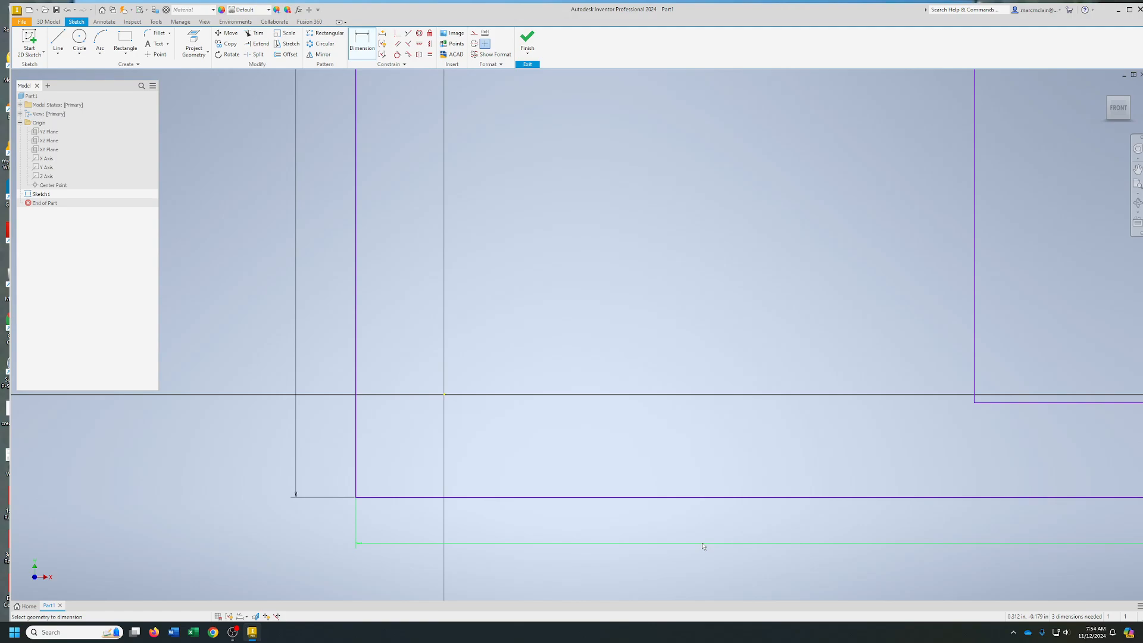
{"action": "scroll", "coordinate": [756, 427], "scroll_direction": "down", "scroll_amount": 3}
{"action": "scroll", "coordinate": [756, 427], "scroll_direction": "down", "scroll_amount": 3}
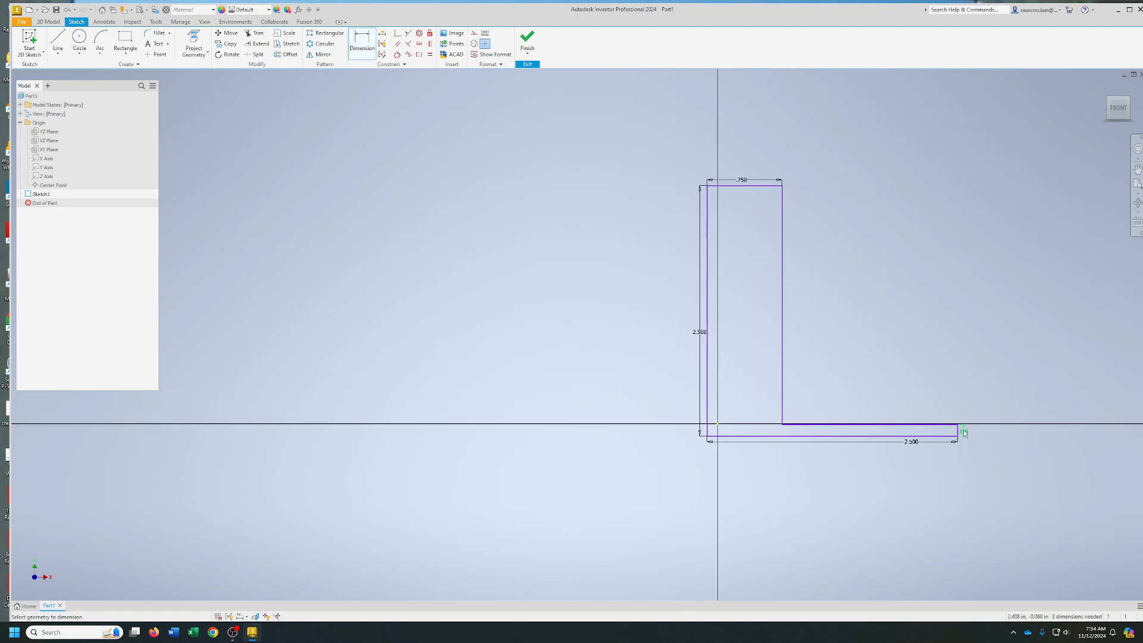
{"action": "left_click", "coordinate": [966, 434]}
{"action": "type", "text": "."}
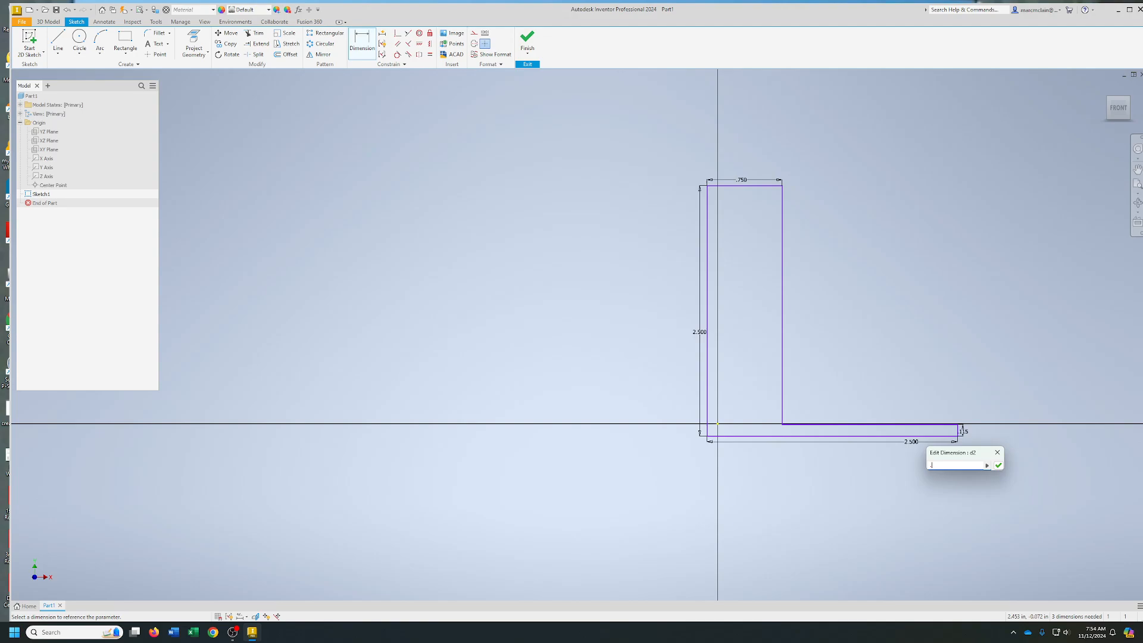
{"action": "type", "text": "75"}
{"action": "key", "text": "Return"}
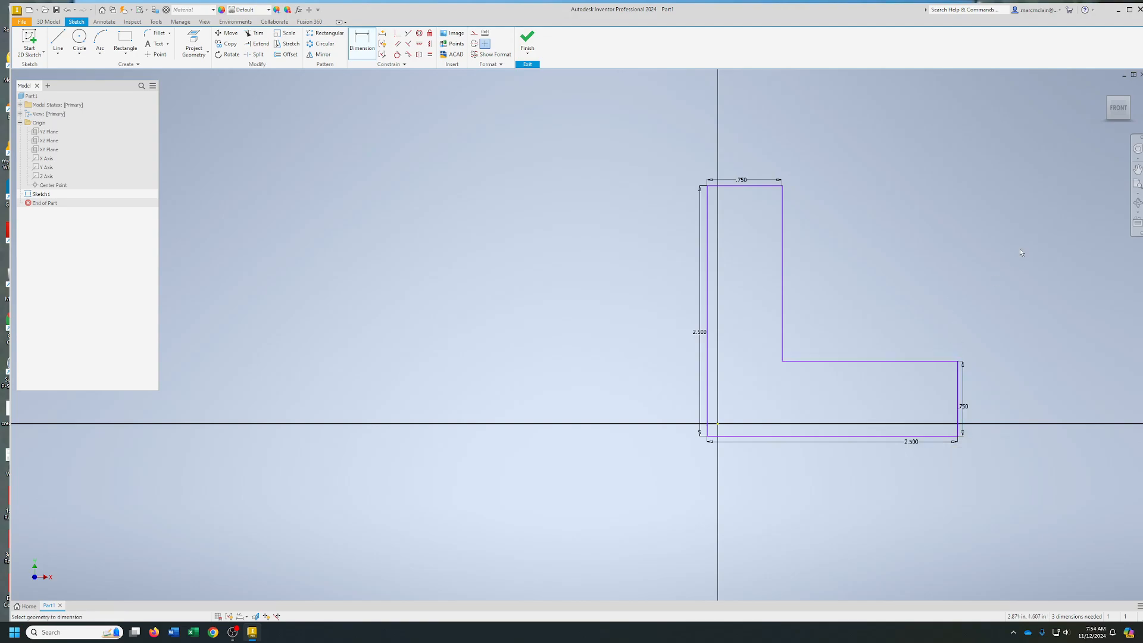
Extrude the L profile 2.5 in and return the solid to the home view
{"action": "mouse_move", "coordinate": [1118, 106]}
{"action": "left_mouse_down"}
{"action": "mouse_move", "coordinate": [957, 262]}
{"action": "mouse_move", "coordinate": [951, 208]}
{"action": "left_mouse_up"}
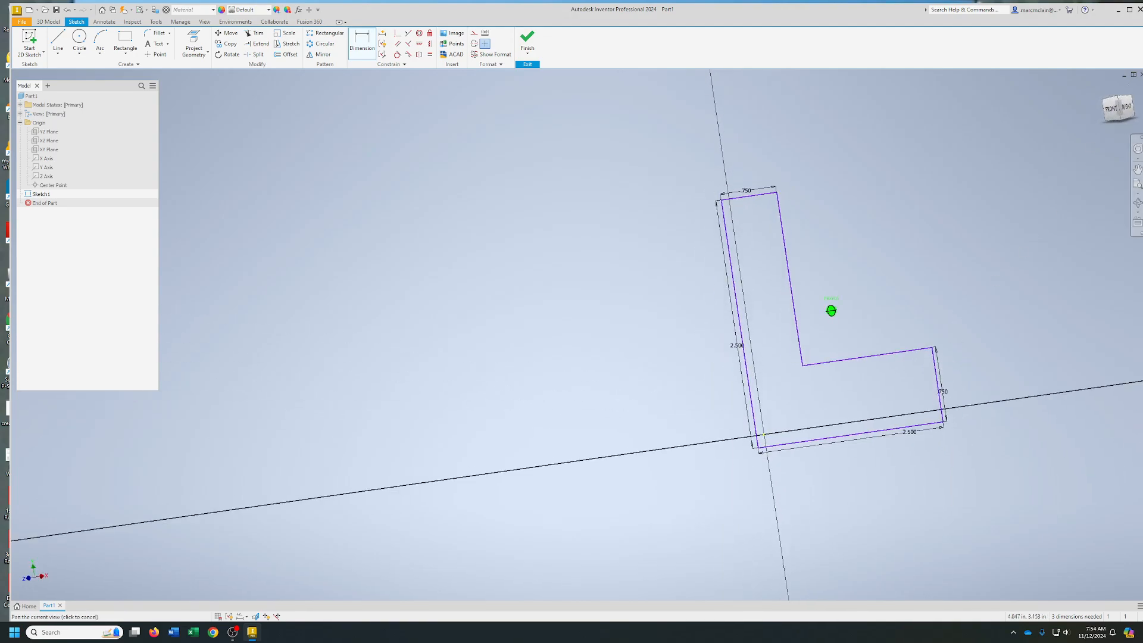
{"action": "middle_click_drag", "start_coordinate": [951, 209], "coordinate": [670, 275]}
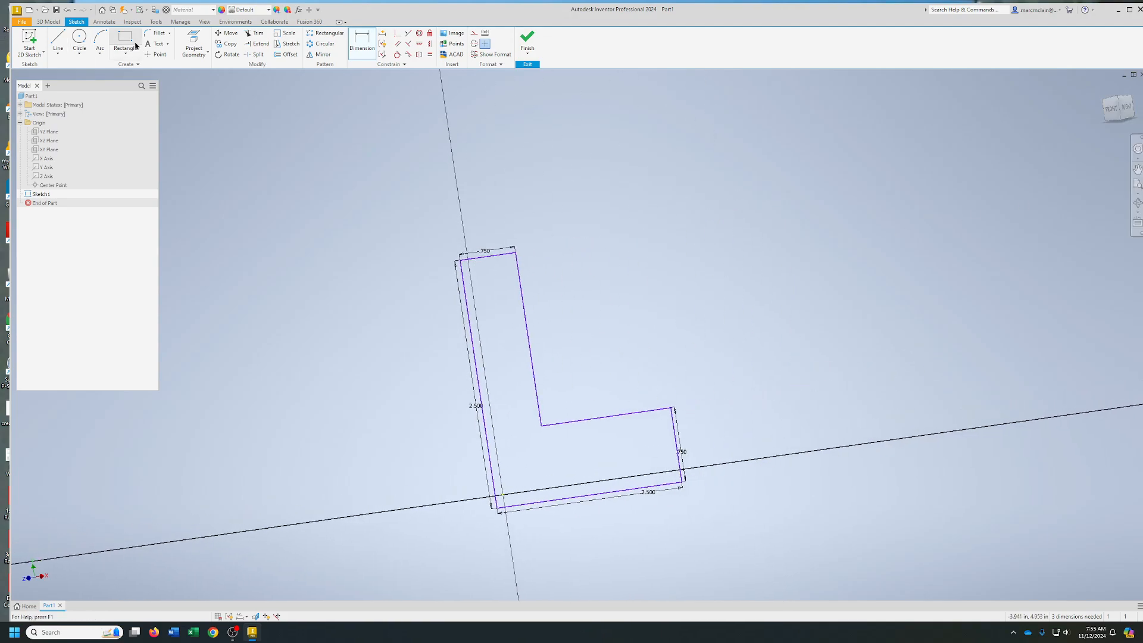
{"action": "left_click", "coordinate": [48, 22]}
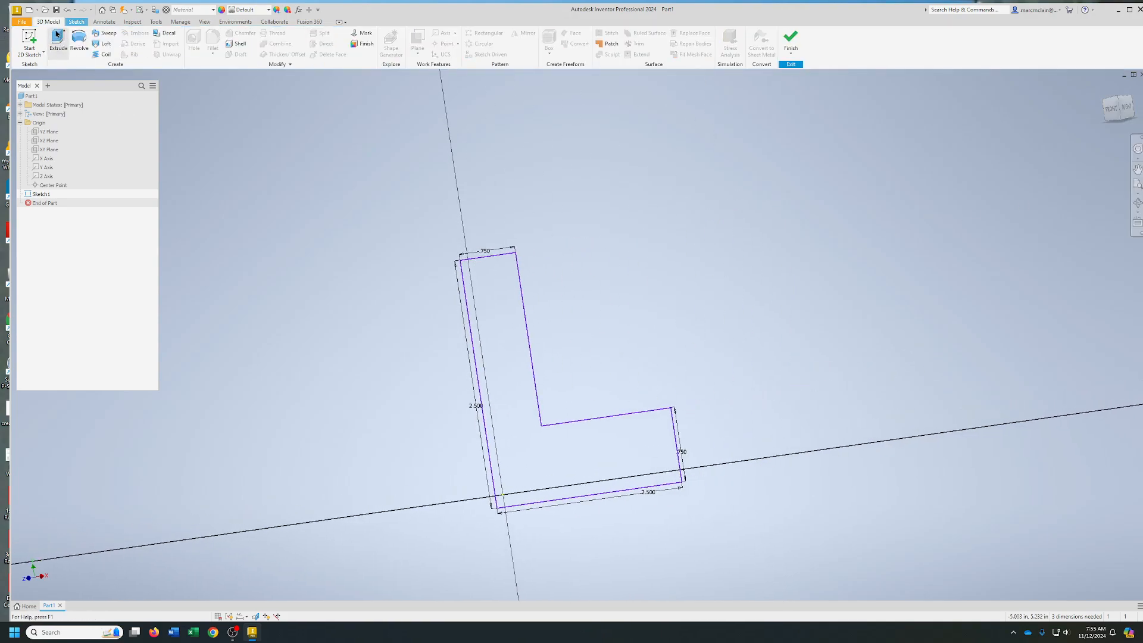
{"action": "left_click", "coordinate": [57, 35]}
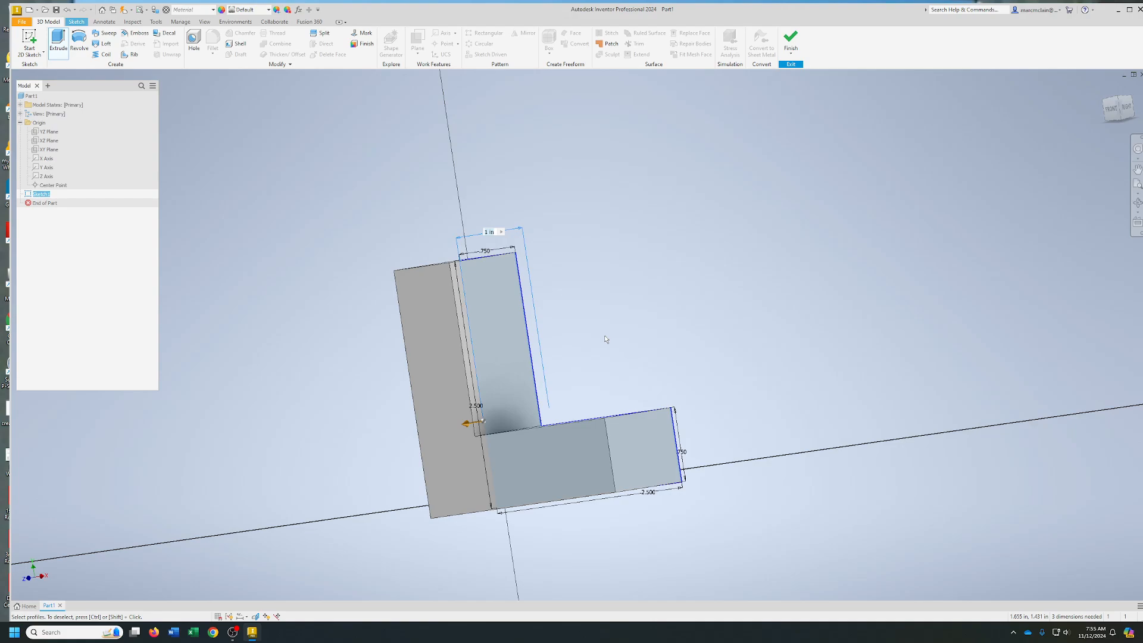
{"action": "type", "text": "2.5"}
{"action": "key", "text": "Return"}
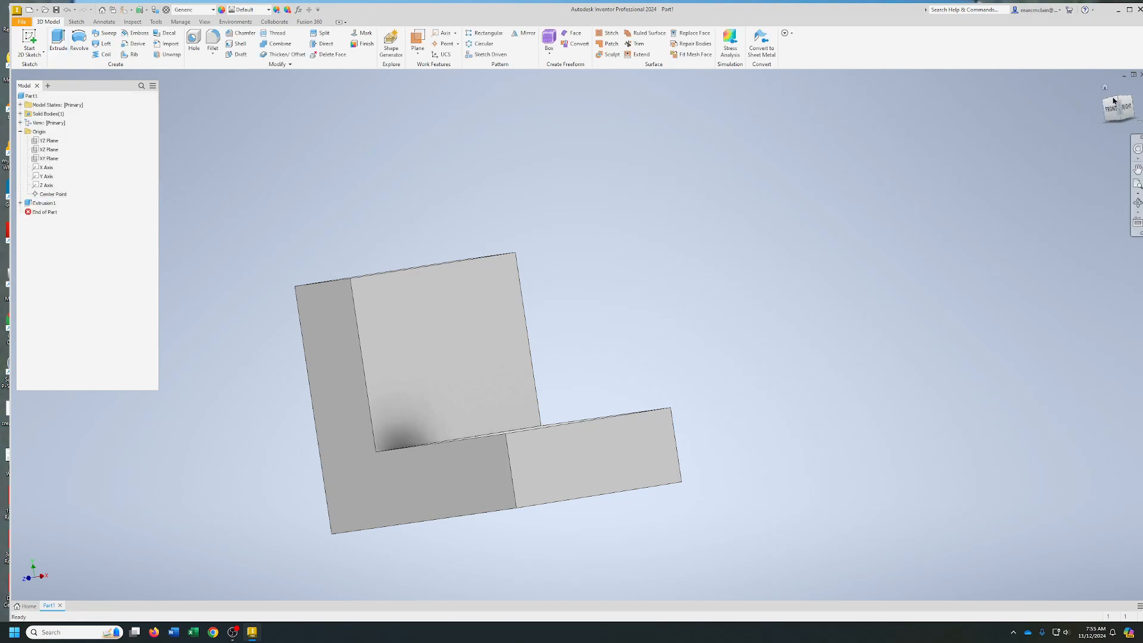
{"action": "left_click", "coordinate": [1105, 88]}
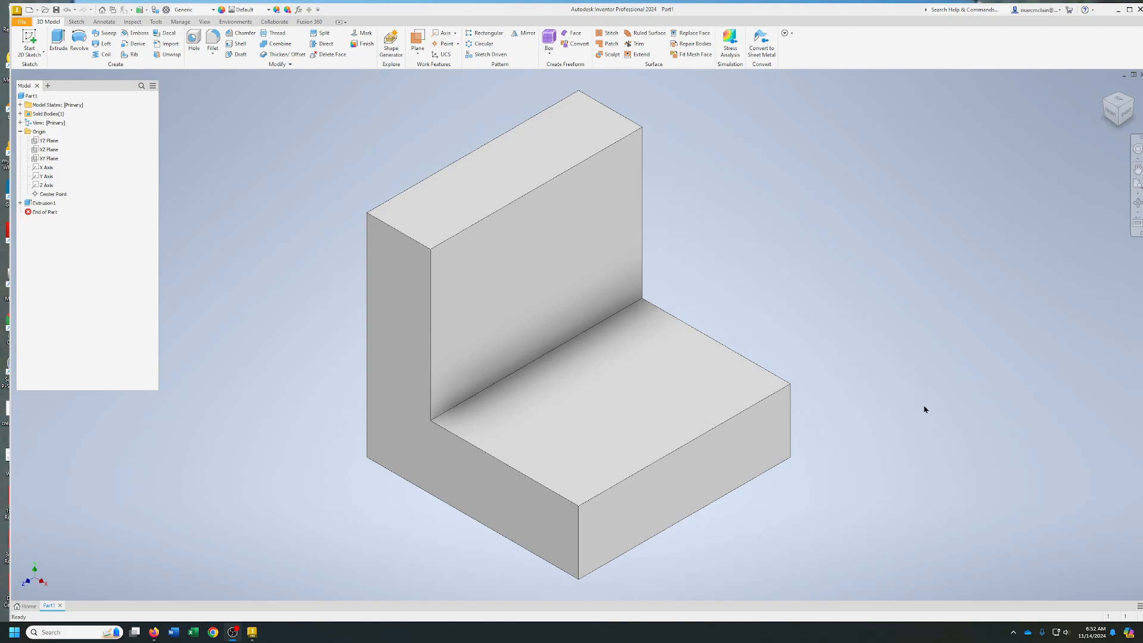
Inspect the L-shaped solid from the top, front, left and bottom, ending in the home view
{"action": "mouse_move", "coordinate": [1119, 111]}
{"action": "left_mouse_down"}
{"action": "mouse_move", "coordinate": [1096, 123]}
{"action": "mouse_move", "coordinate": [1094, 112]}
{"action": "mouse_move", "coordinate": [1127, 116]}
{"action": "mouse_move", "coordinate": [1118, 110]}
{"action": "left_mouse_up"}
{"action": "left_click", "coordinate": [1117, 104]}
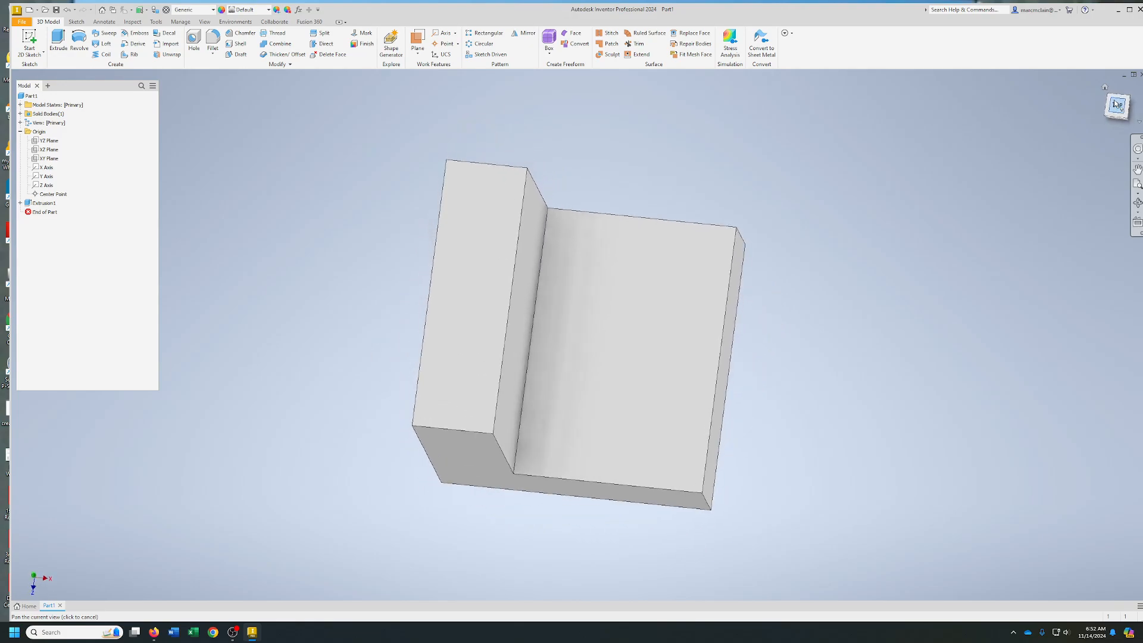
{"action": "left_click", "coordinate": [1118, 123]}
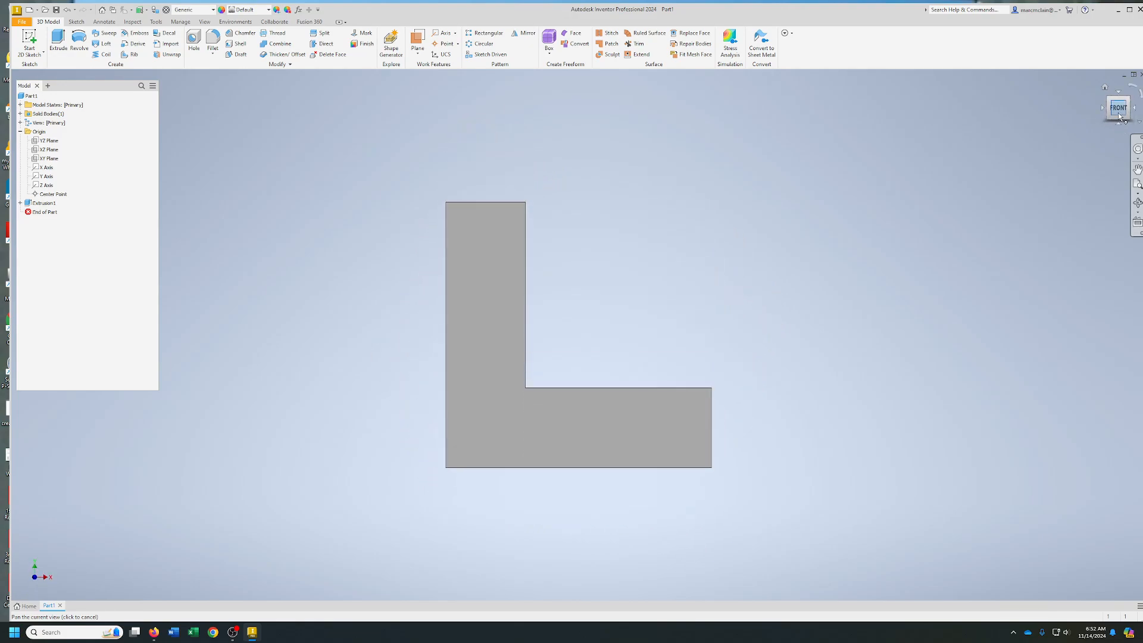
{"action": "left_click", "coordinate": [1101, 109]}
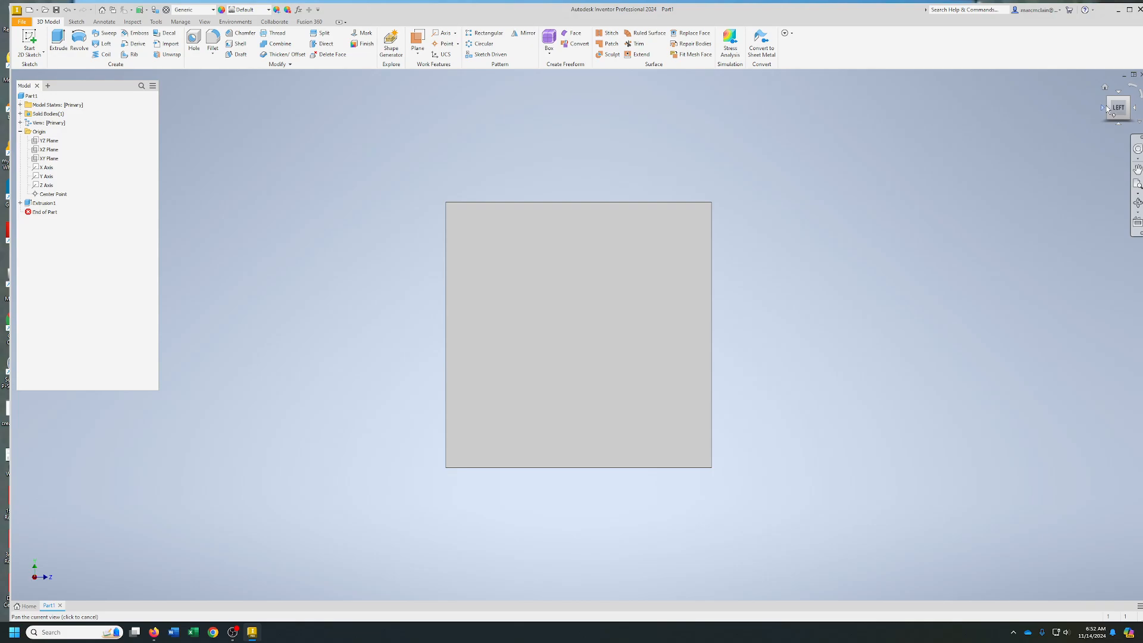
{"action": "left_click", "coordinate": [1119, 123]}
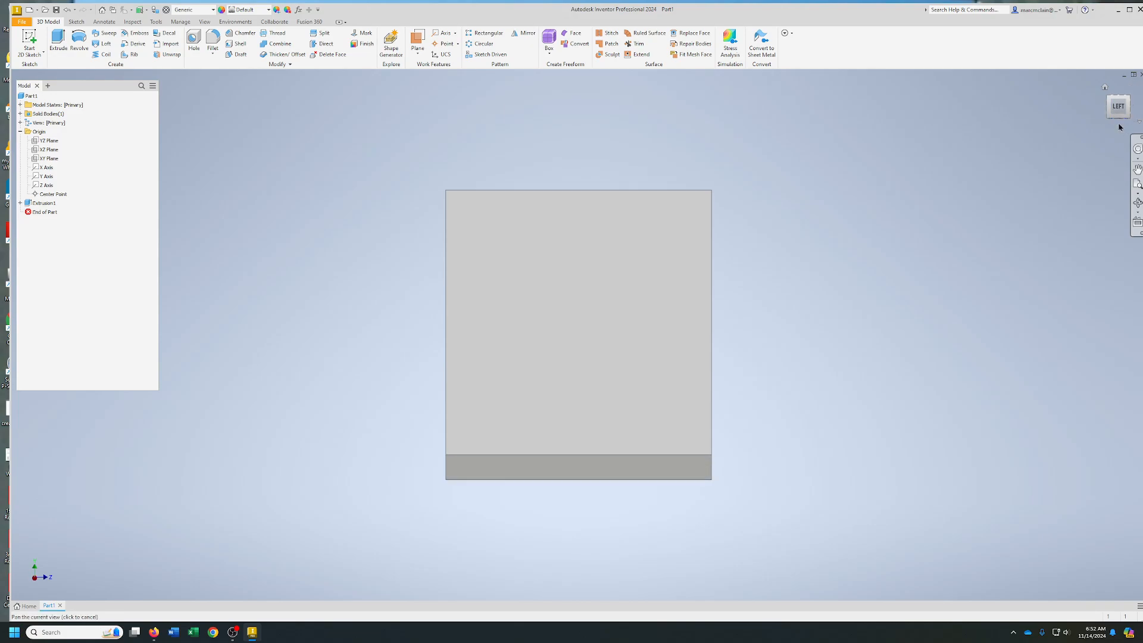
{"action": "left_click", "coordinate": [1104, 86]}
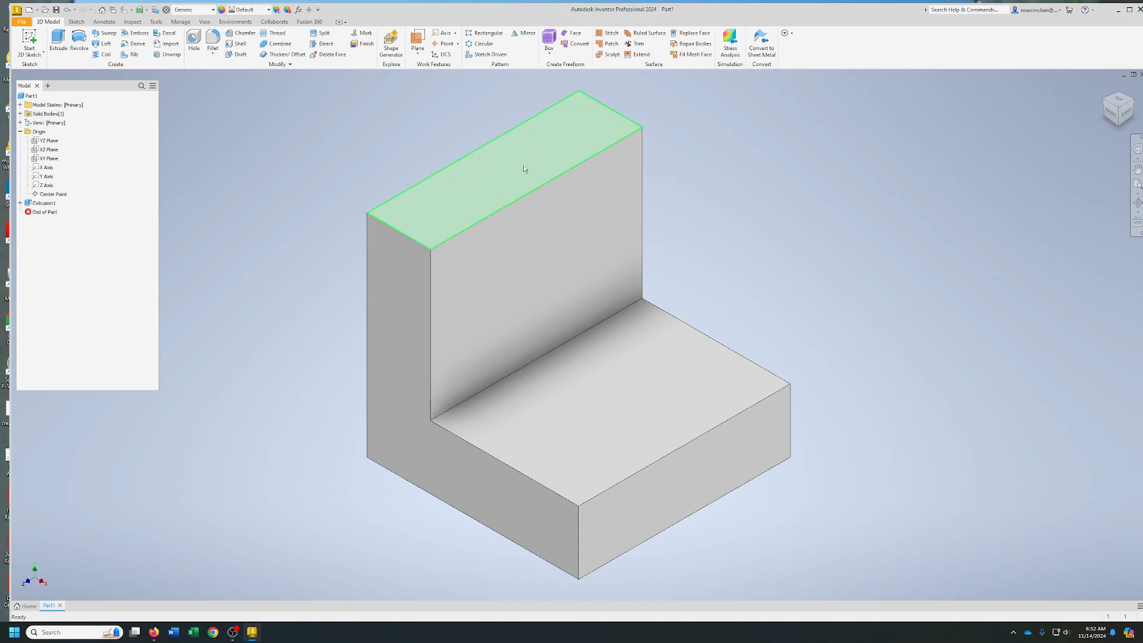
Start a new 2D sketch on the top face of the solid's upright
{"action": "scroll", "coordinate": [701, 301], "scroll_direction": "down", "scroll_amount": 5}
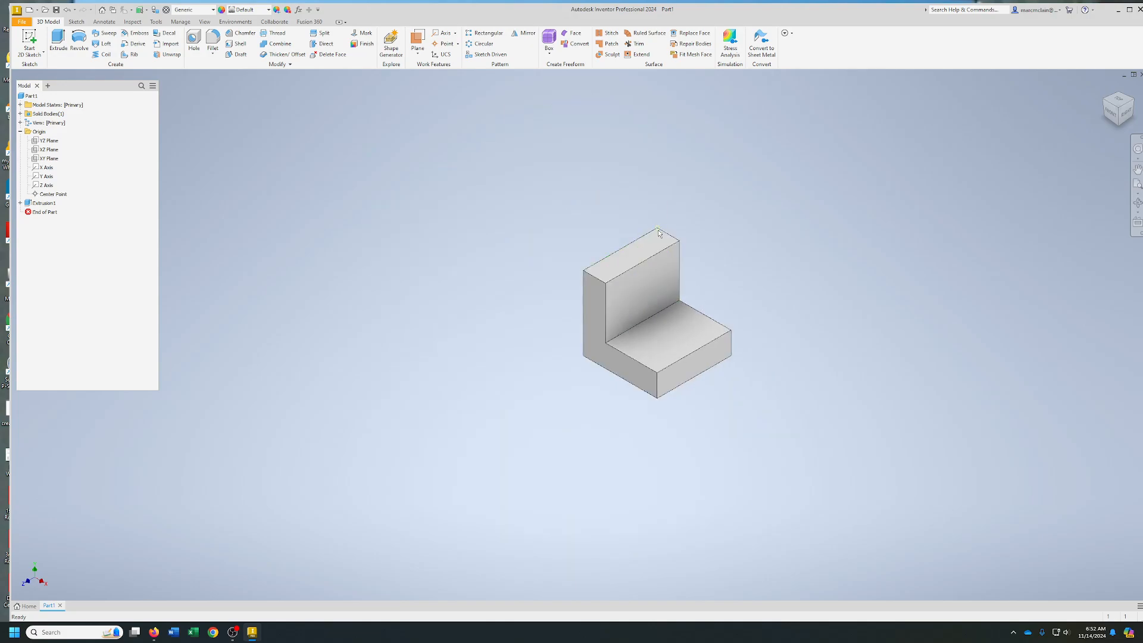
{"action": "left_click", "coordinate": [618, 267]}
{"action": "left_click", "coordinate": [682, 257]}
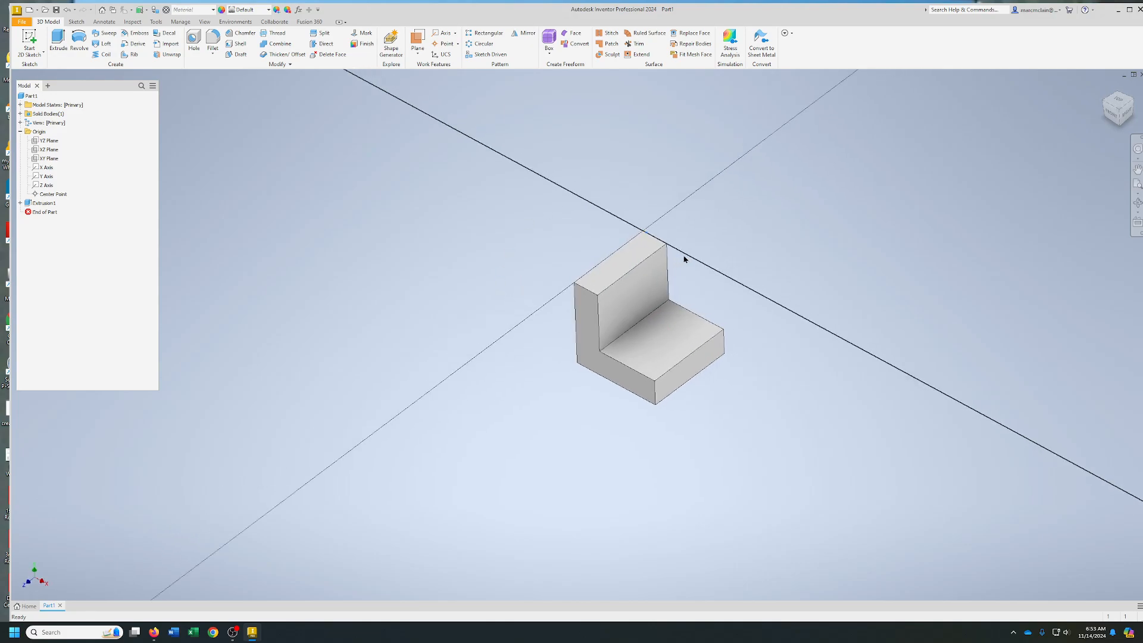
Sketch a closed L-shaped line outline from the solid's back corner, extending away from the part, about 2.87 in wide and 2.6 in long
{"action": "left_click", "coordinate": [59, 40]}
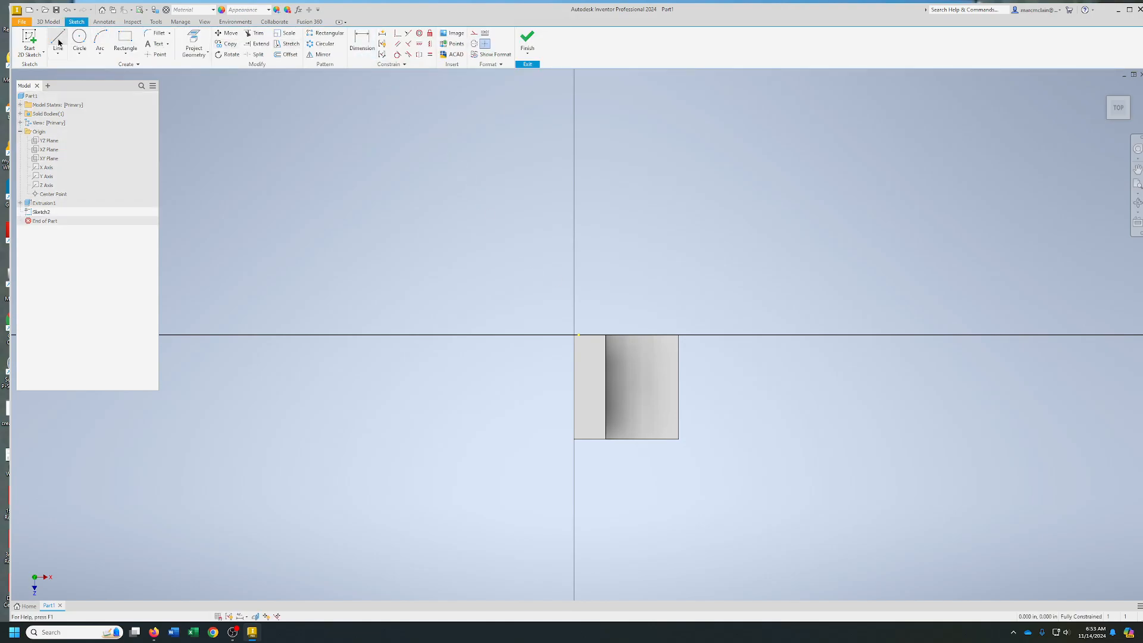
{"action": "left_click", "coordinate": [578, 335]}
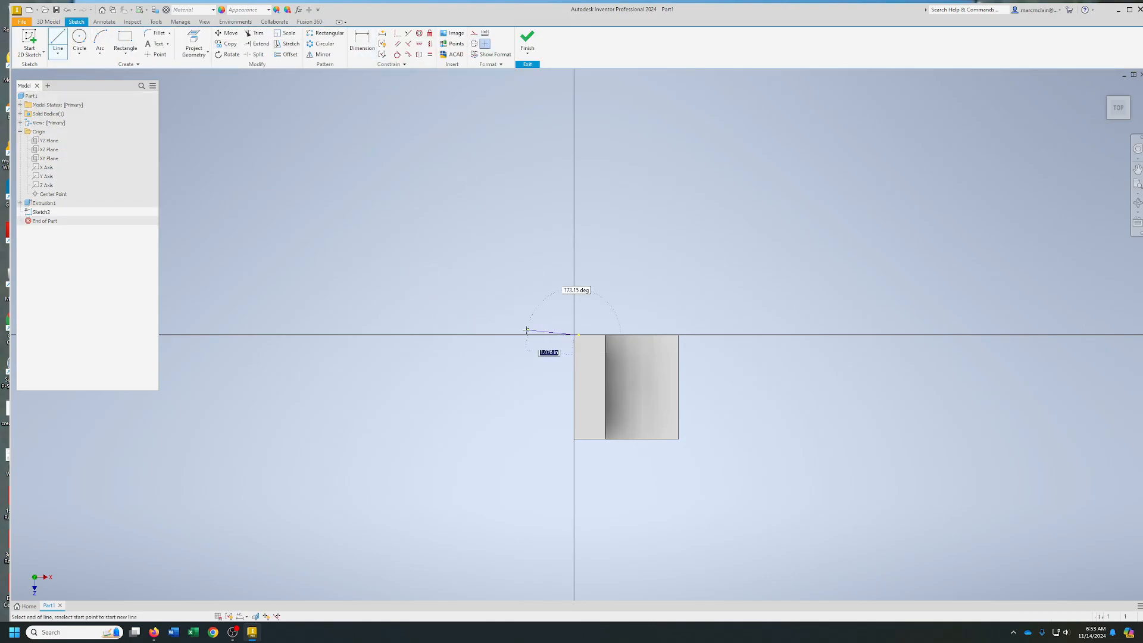
{"action": "left_click", "coordinate": [454, 335]}
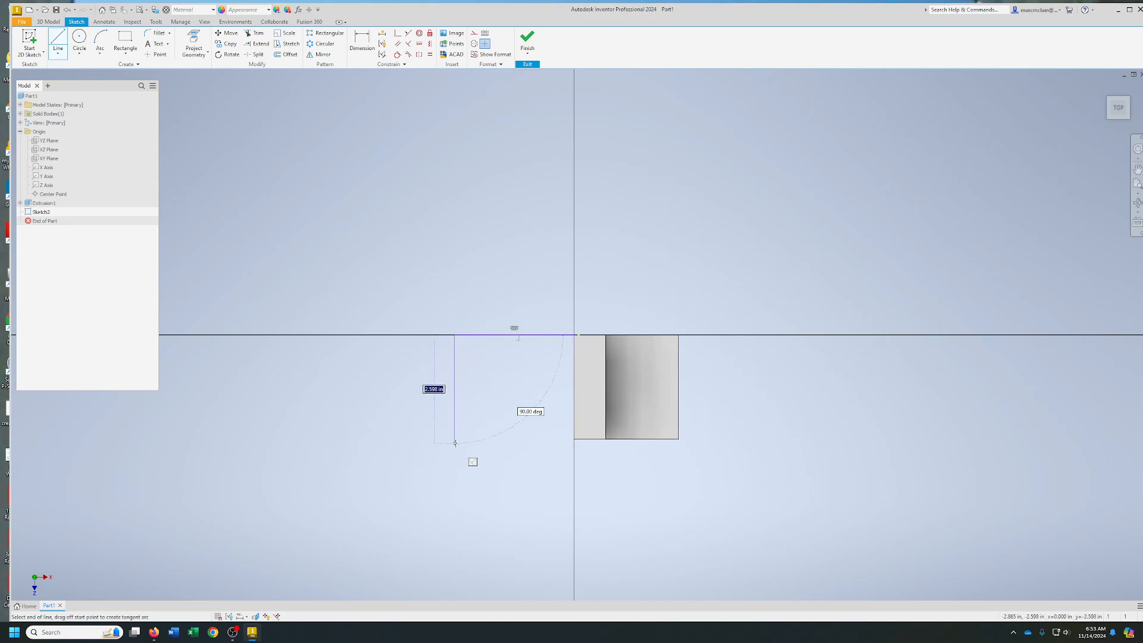
{"action": "left_click", "coordinate": [455, 443]}
{"action": "left_click", "coordinate": [500, 443]}
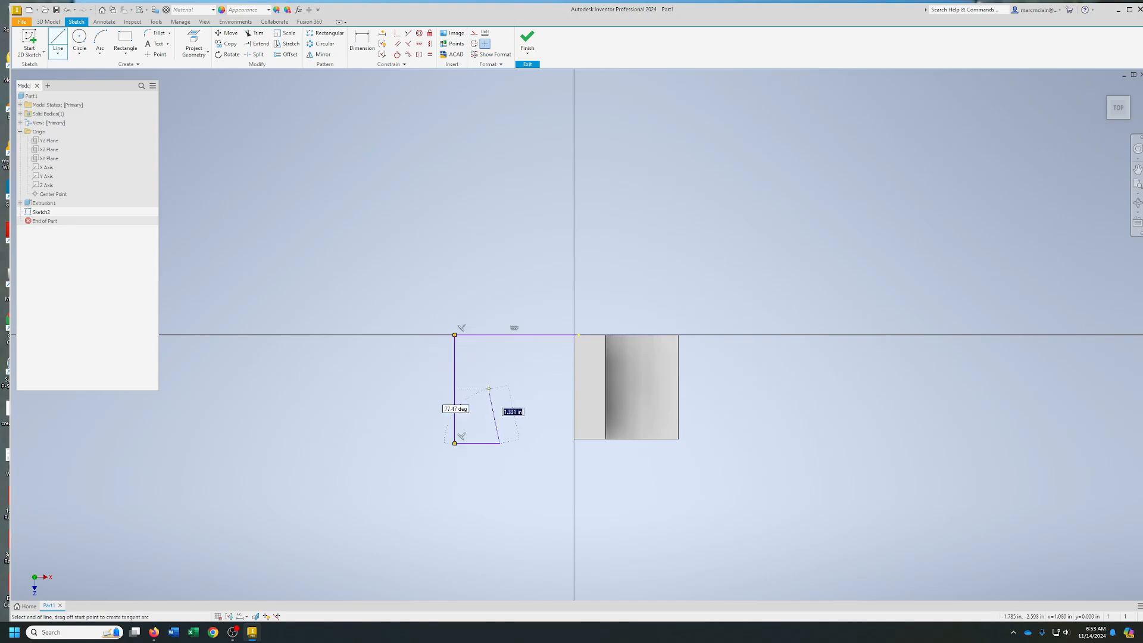
{"action": "left_click", "coordinate": [498, 362]}
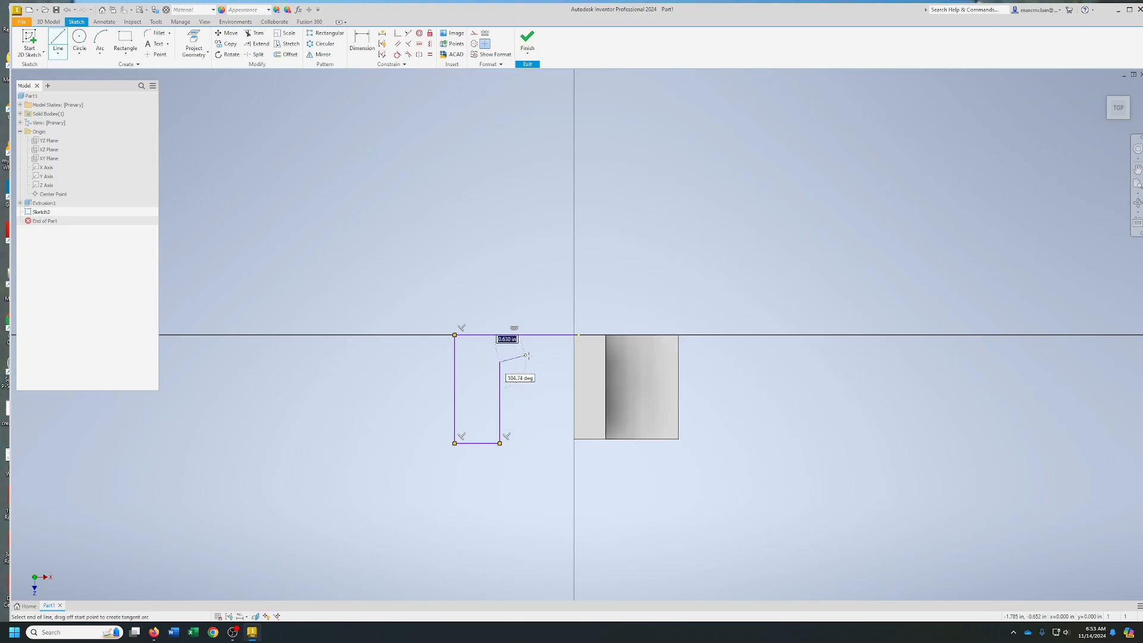
{"action": "left_click", "coordinate": [574, 362]}
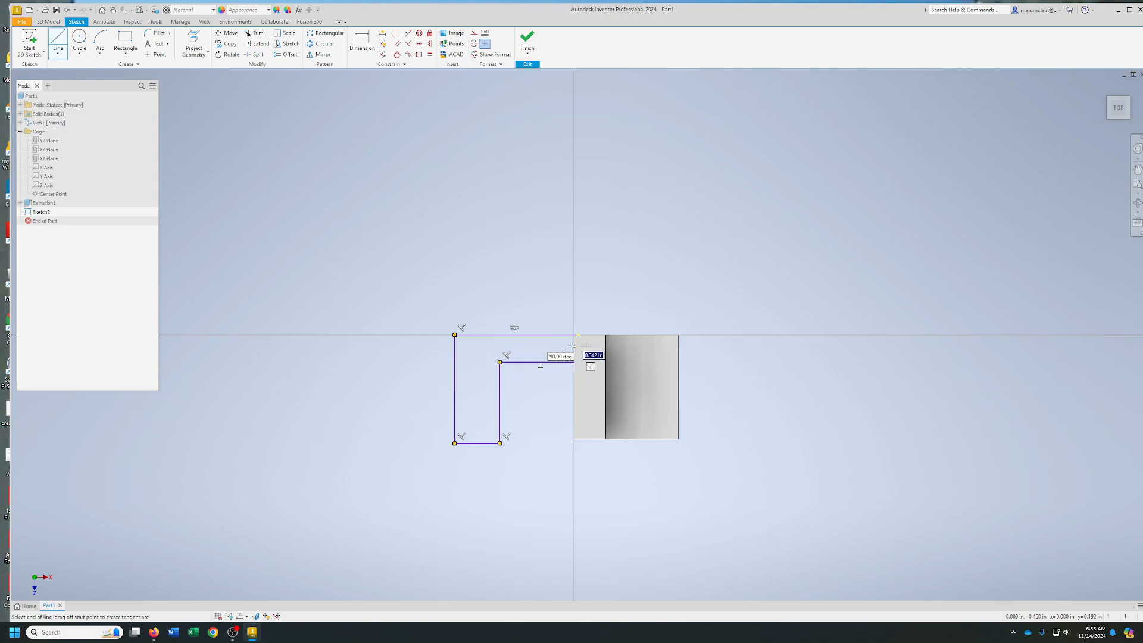
{"action": "left_click", "coordinate": [573, 335]}
{"action": "right_click", "coordinate": [572, 336]}
{"action": "left_click", "coordinate": [601, 338]}
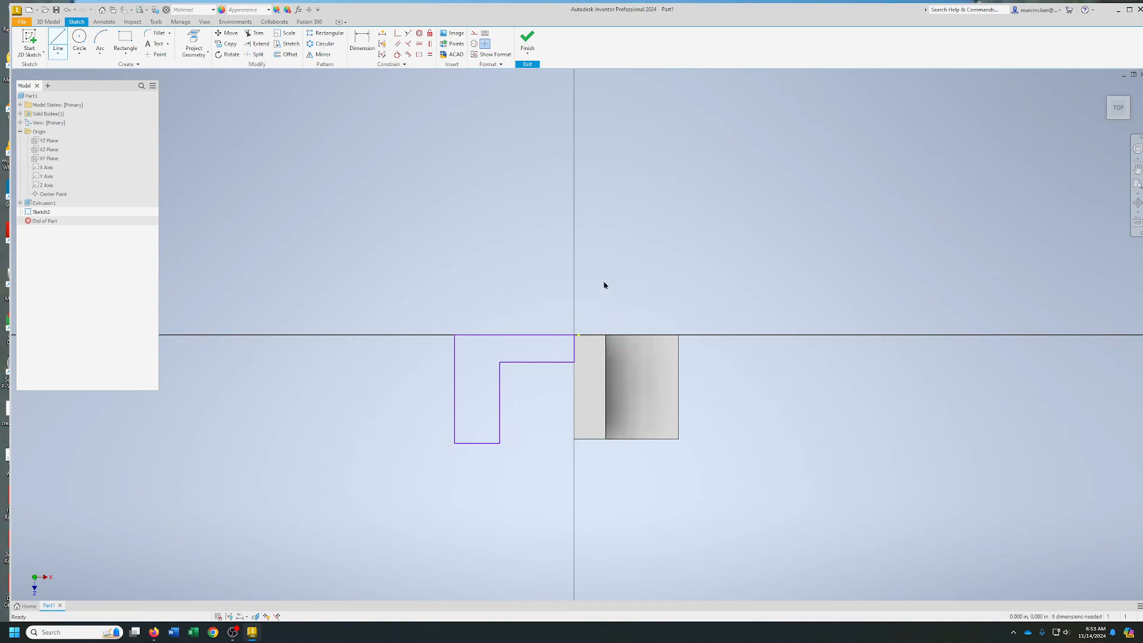
{"action": "middle_click_drag", "start_coordinate": [552, 388], "coordinate": [571, 344]}
{"action": "scroll", "coordinate": [532, 326], "scroll_direction": "down", "scroll_amount": 5}
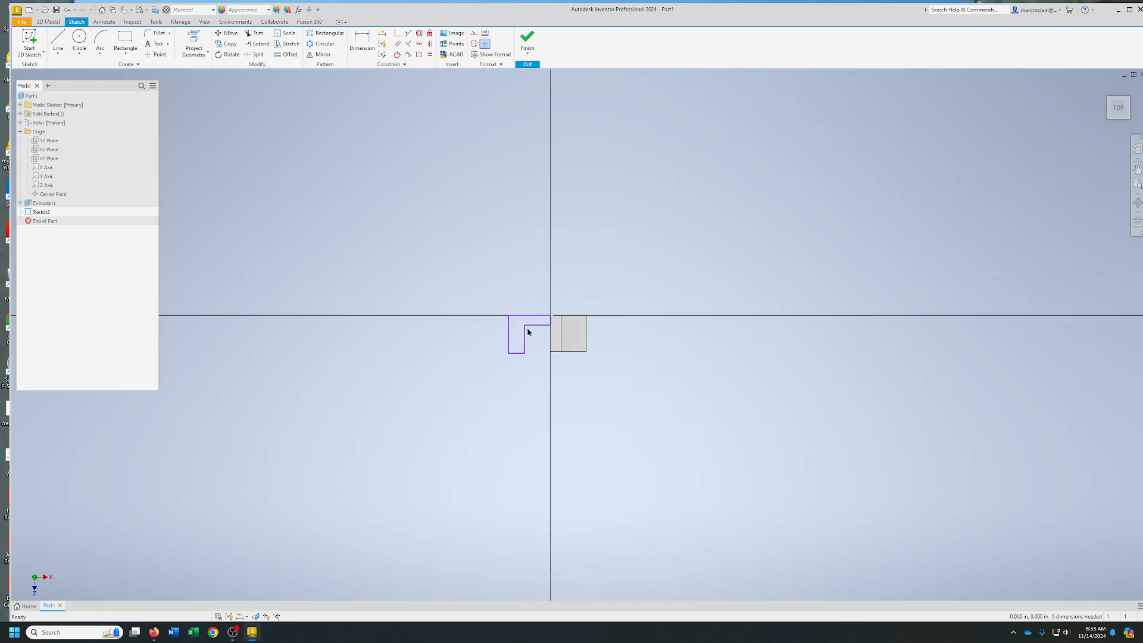
Dimension the L outline's overall width and overall length to 2.5 in each
{"action": "scroll", "coordinate": [530, 328], "scroll_direction": "up", "scroll_amount": 7}
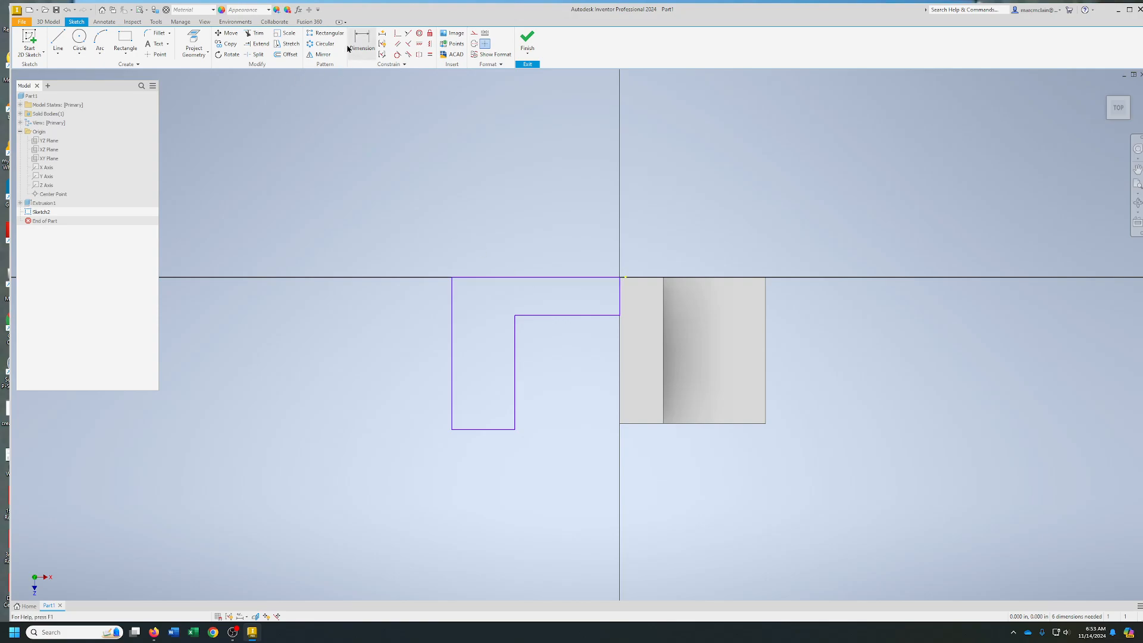
{"action": "left_click", "coordinate": [362, 42]}
{"action": "left_click", "coordinate": [517, 277]}
{"action": "left_click", "coordinate": [522, 255]}
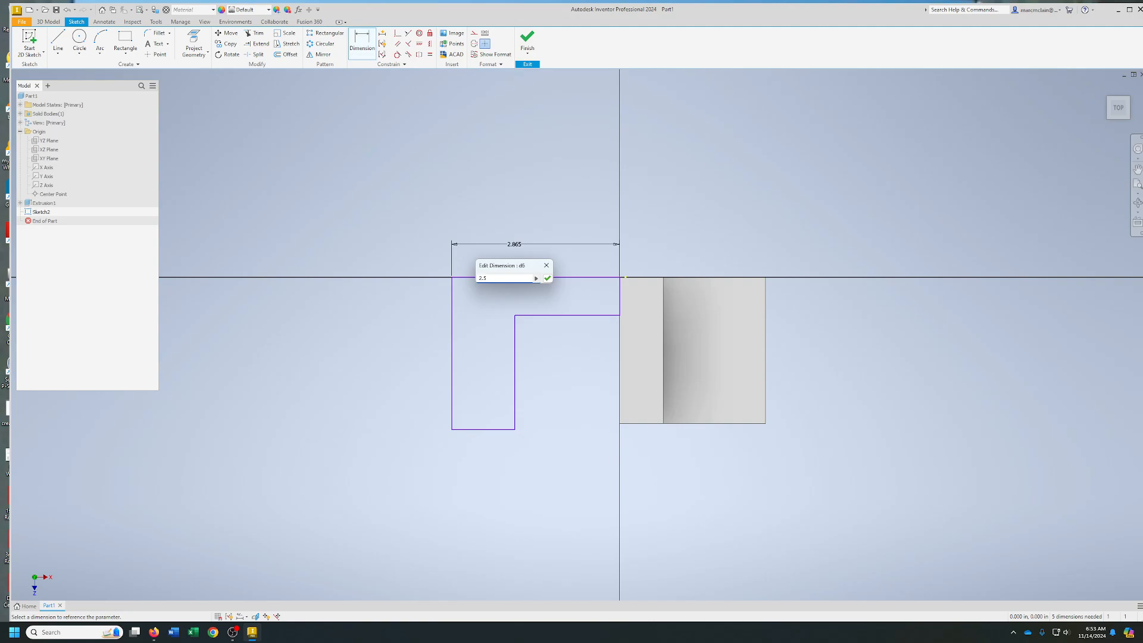
{"action": "key", "text": "Return"}
{"action": "left_click", "coordinate": [474, 342]}
{"action": "left_click", "coordinate": [459, 344]}
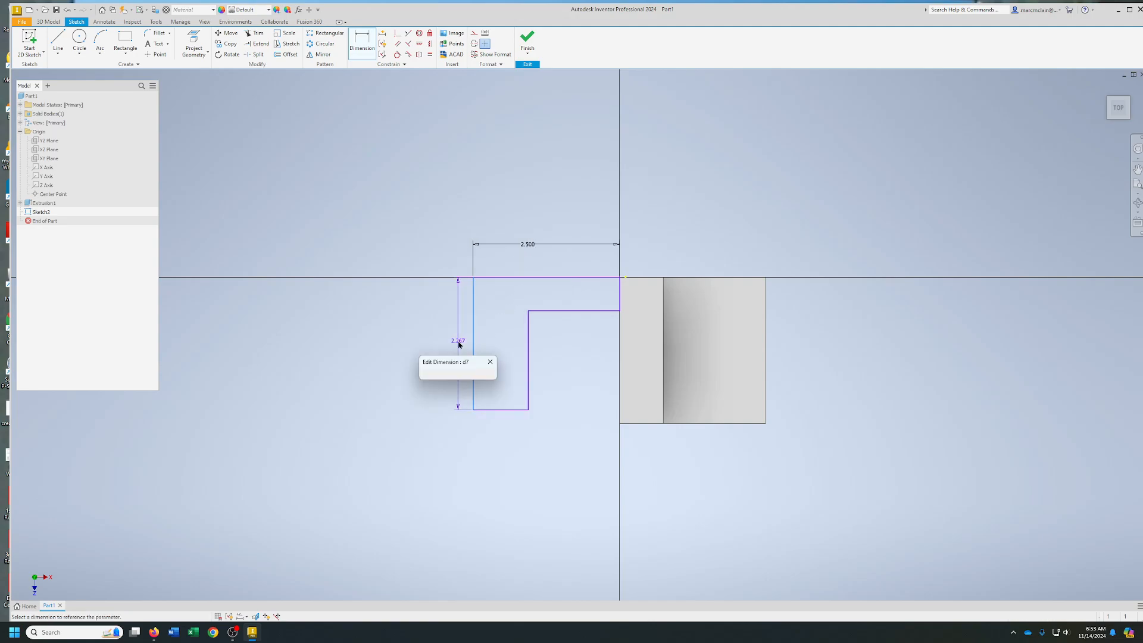
{"action": "type", "text": "2.5"}
{"action": "key", "text": "Return"}
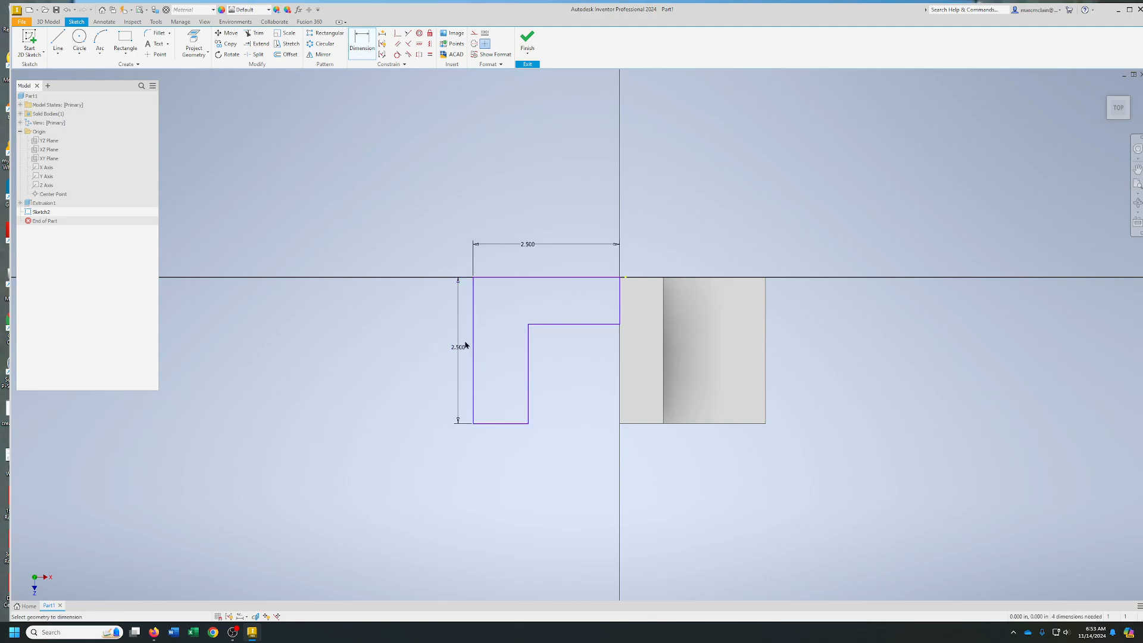
Dimension the thickness of both legs of the L outline to 0.75 in and finish the sketch
{"action": "left_click", "coordinate": [508, 423]}
{"action": "left_click", "coordinate": [505, 450]}
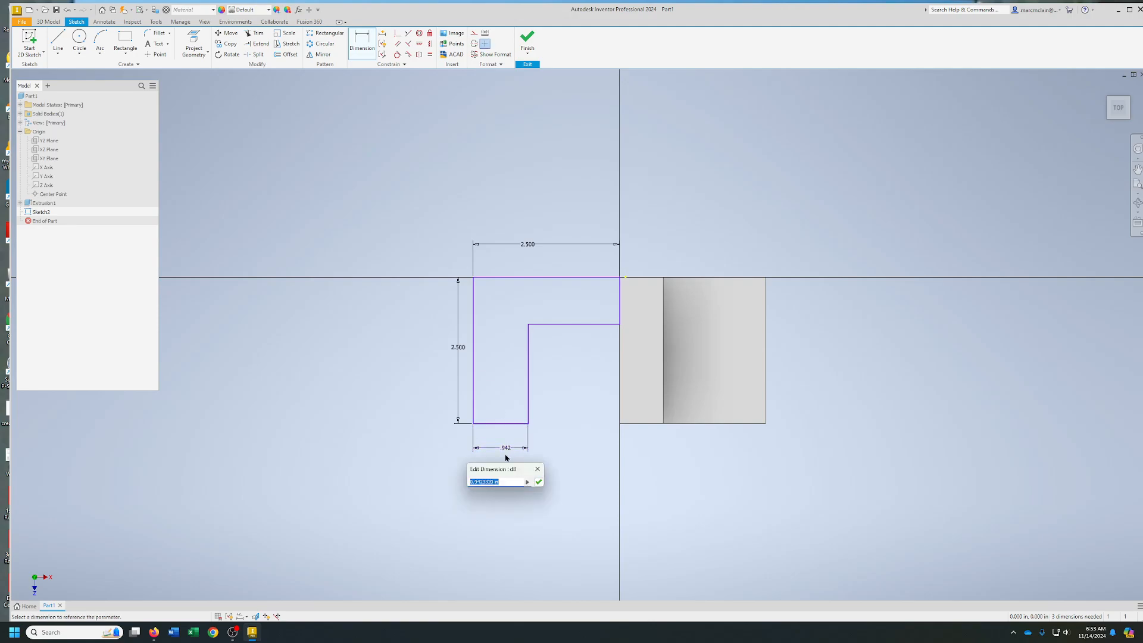
{"action": "type", "text": ".75"}
{"action": "key", "text": "Return"}
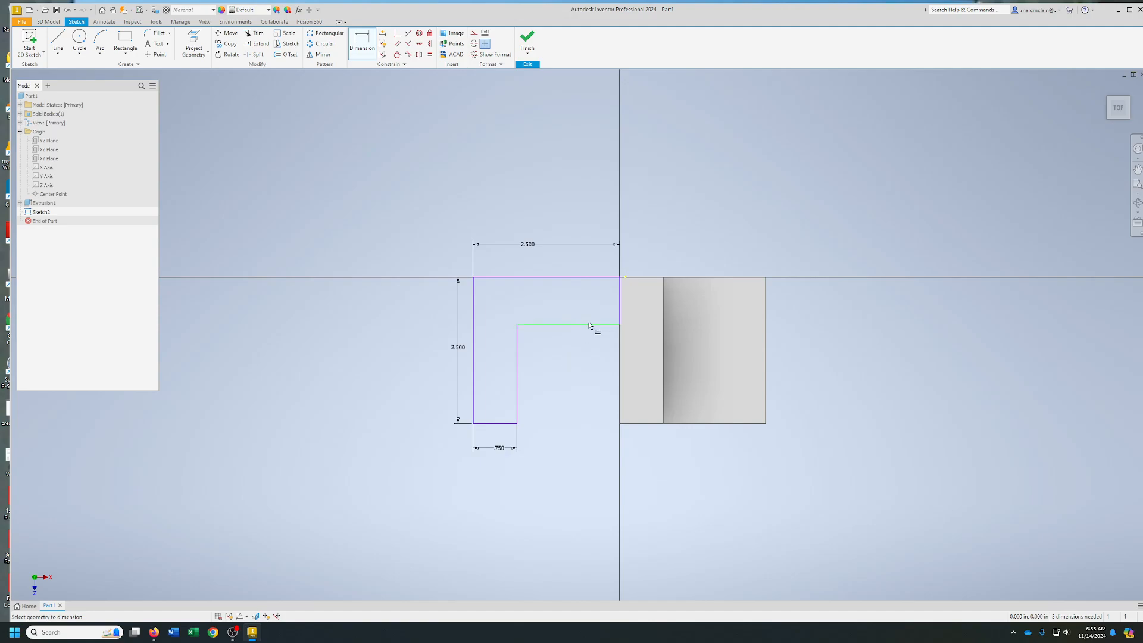
{"action": "left_click", "coordinate": [618, 310]}
{"action": "left_click", "coordinate": [594, 308]}
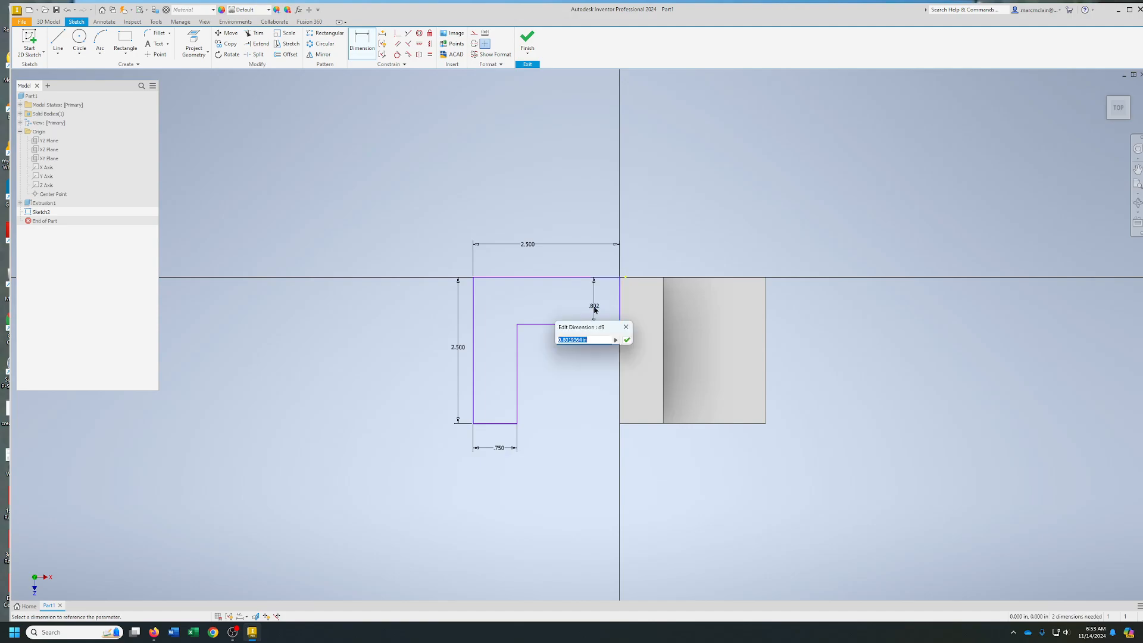
{"action": "type", "text": ".75"}
{"action": "key", "text": "Return"}
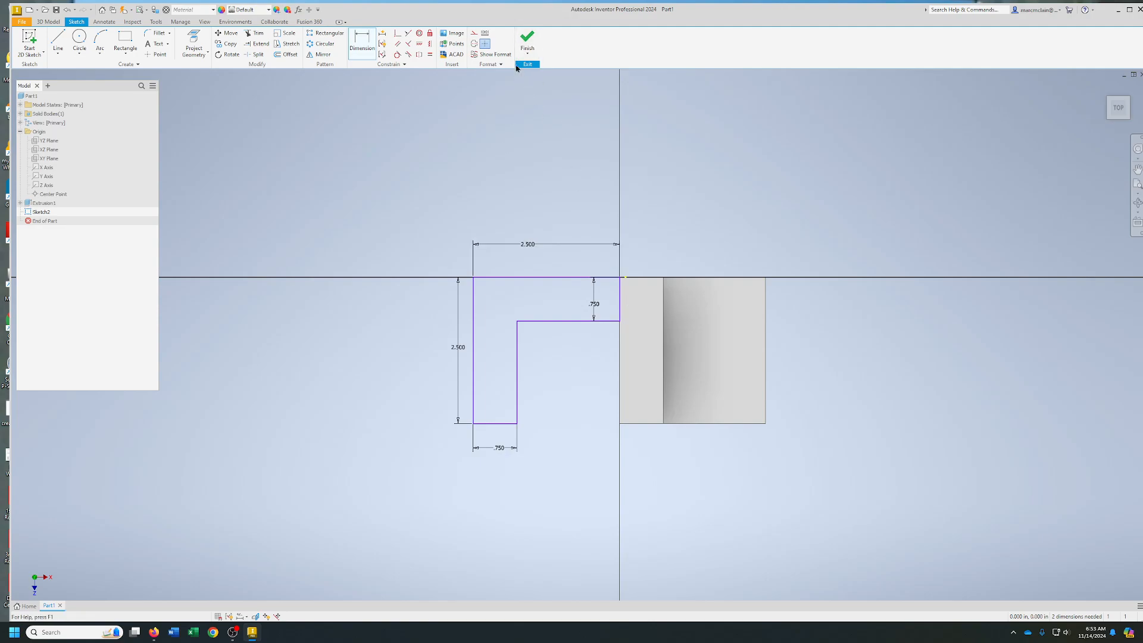
{"action": "left_click", "coordinate": [527, 39]}
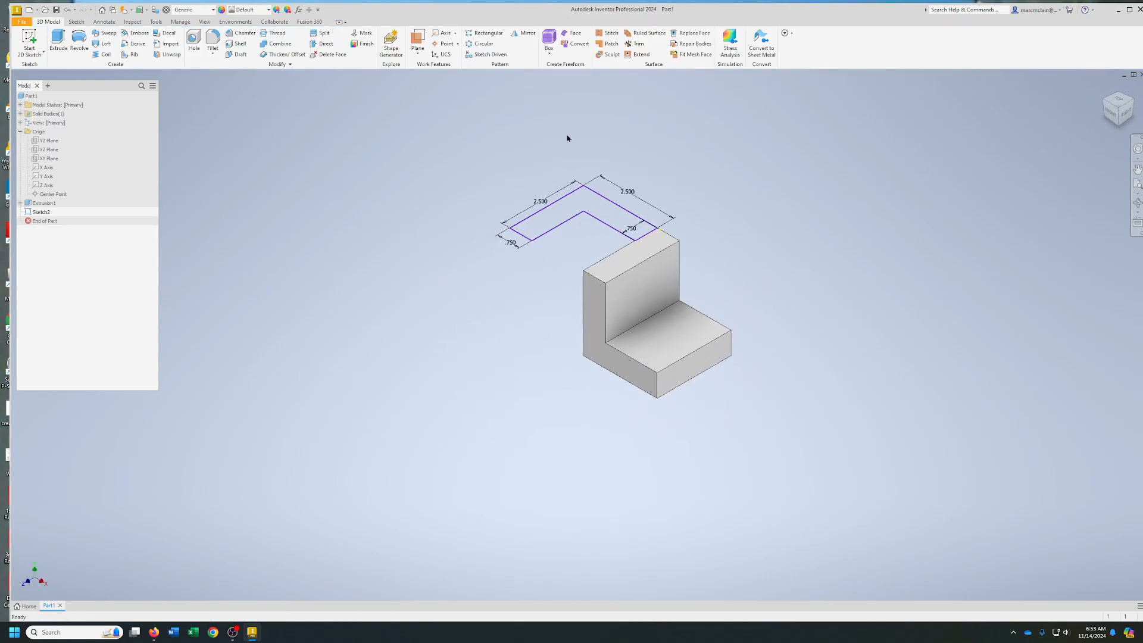
Start extruding the new L profile and compare the flipped, symmetric and asymmetric directions, ending on the default direction
{"action": "left_click", "coordinate": [54, 40]}
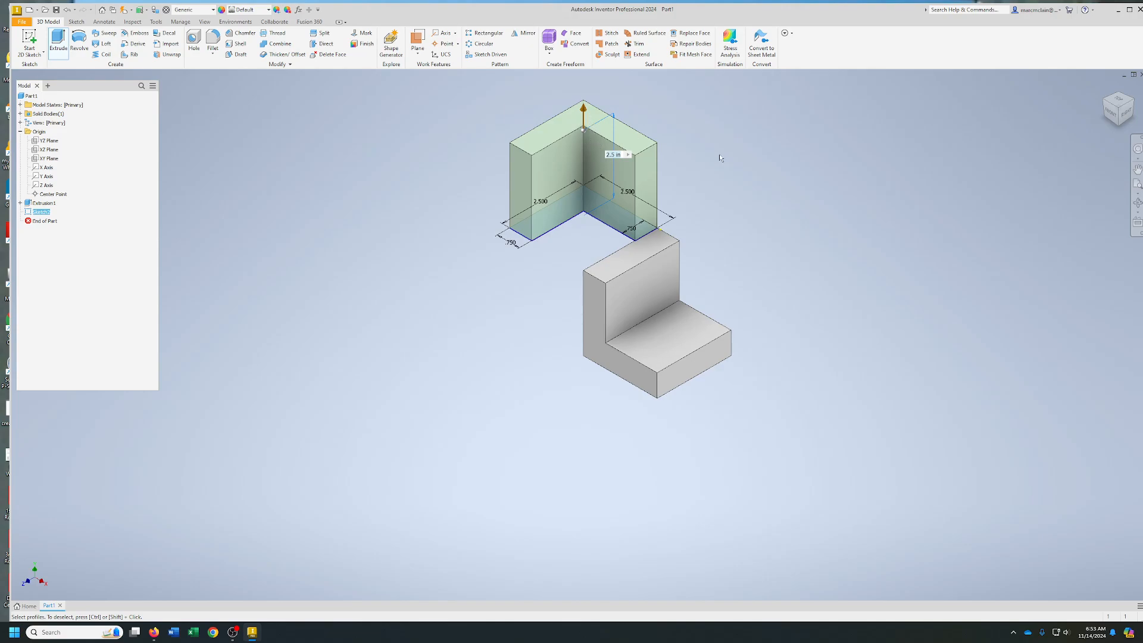
{"action": "left_click_drag", "start_coordinate": [942, 177], "coordinate": [364, 131]}
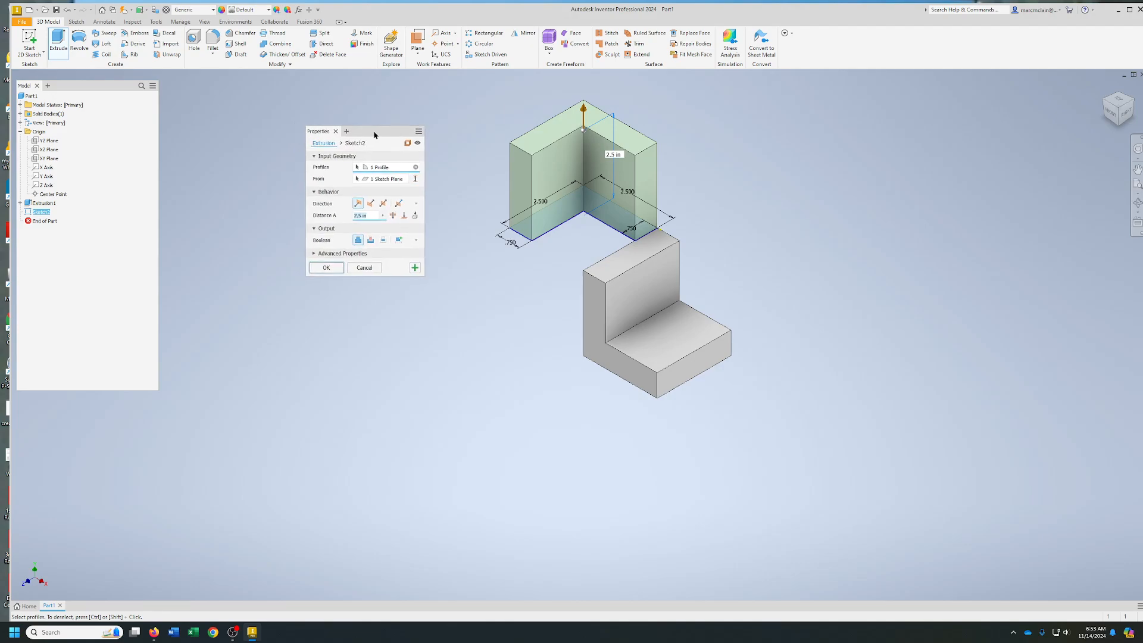
{"action": "left_click", "coordinate": [371, 206]}
{"action": "left_click", "coordinate": [383, 204]}
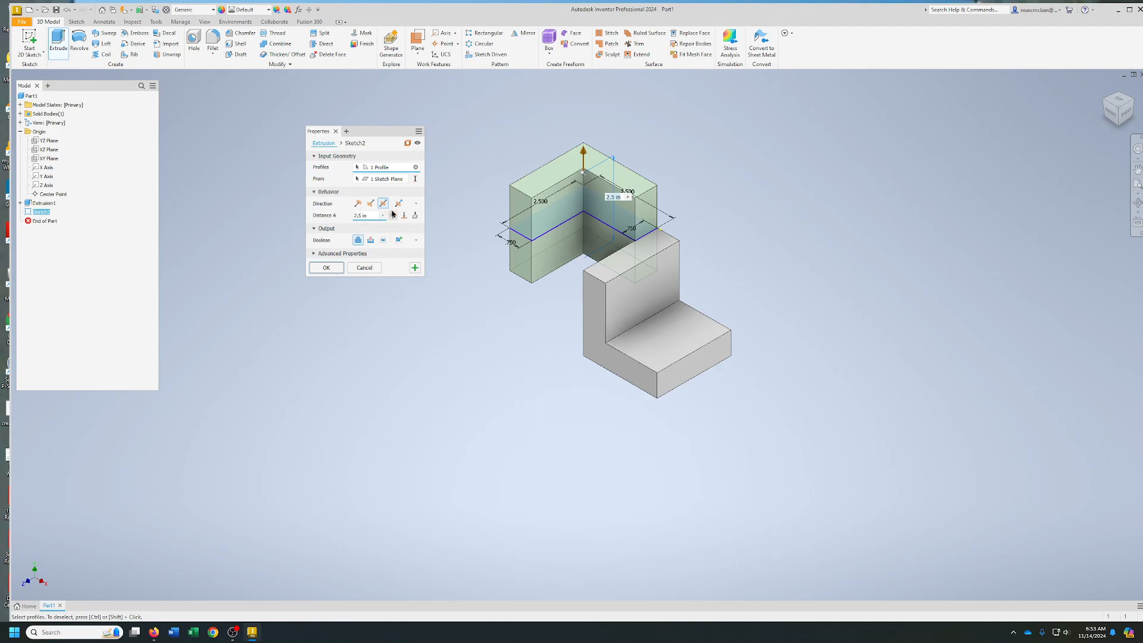
{"action": "left_click", "coordinate": [398, 203]}
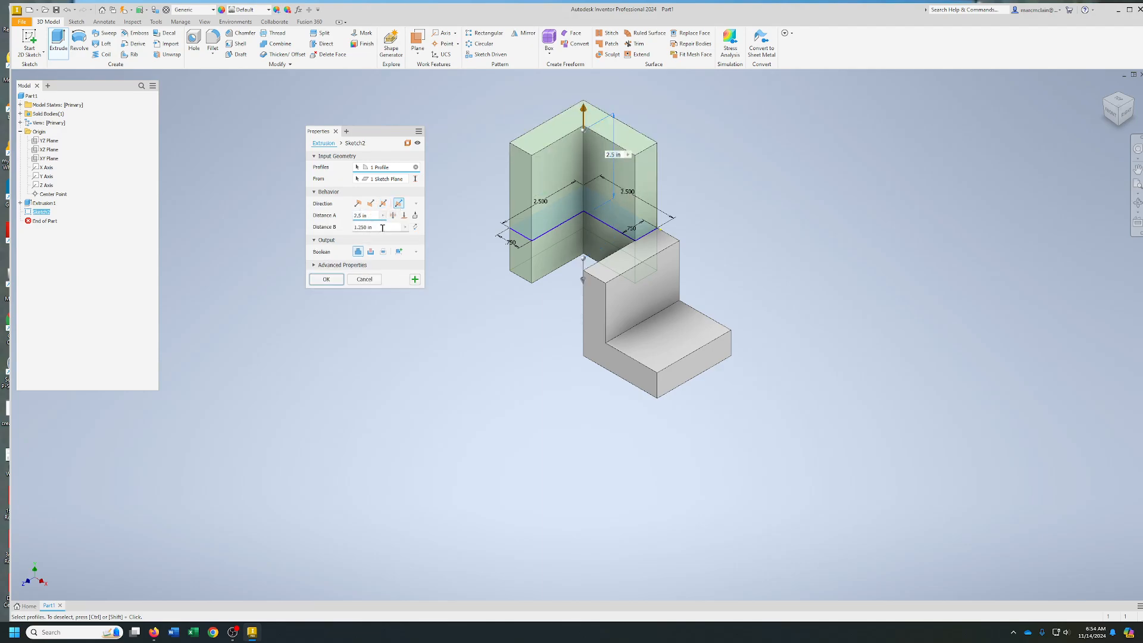
{"action": "left_click", "coordinate": [359, 205]}
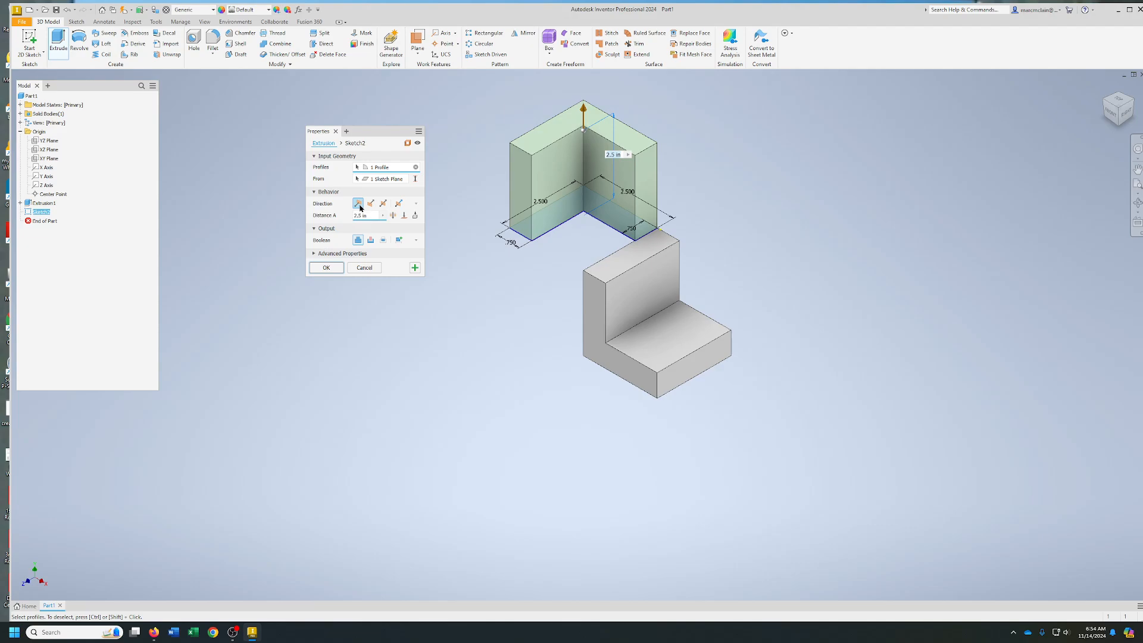
Extrude the L profile down to the solid's bottom face, joining it to the existing body
{"action": "left_click", "coordinate": [405, 216]}
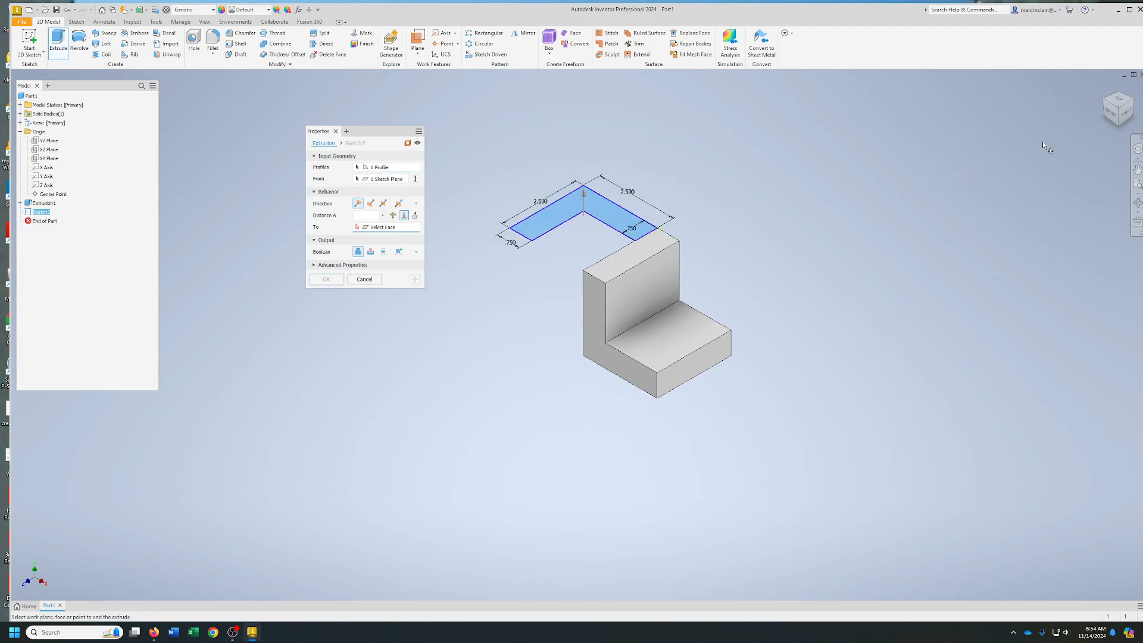
{"action": "left_click", "coordinate": [1111, 112]}
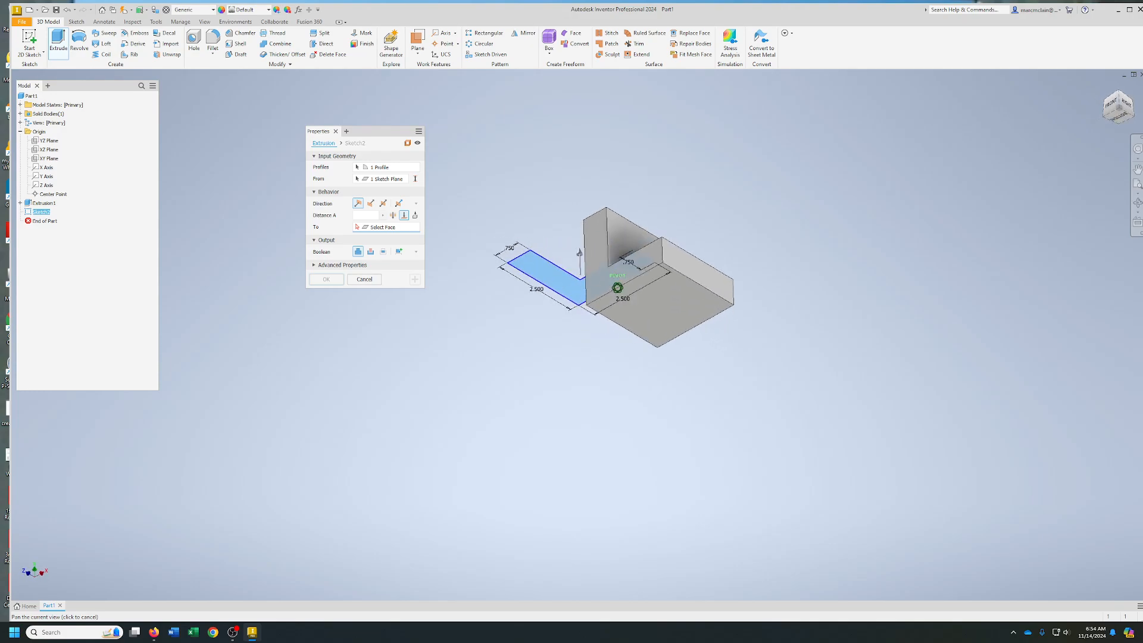
{"action": "left_click", "coordinate": [684, 312]}
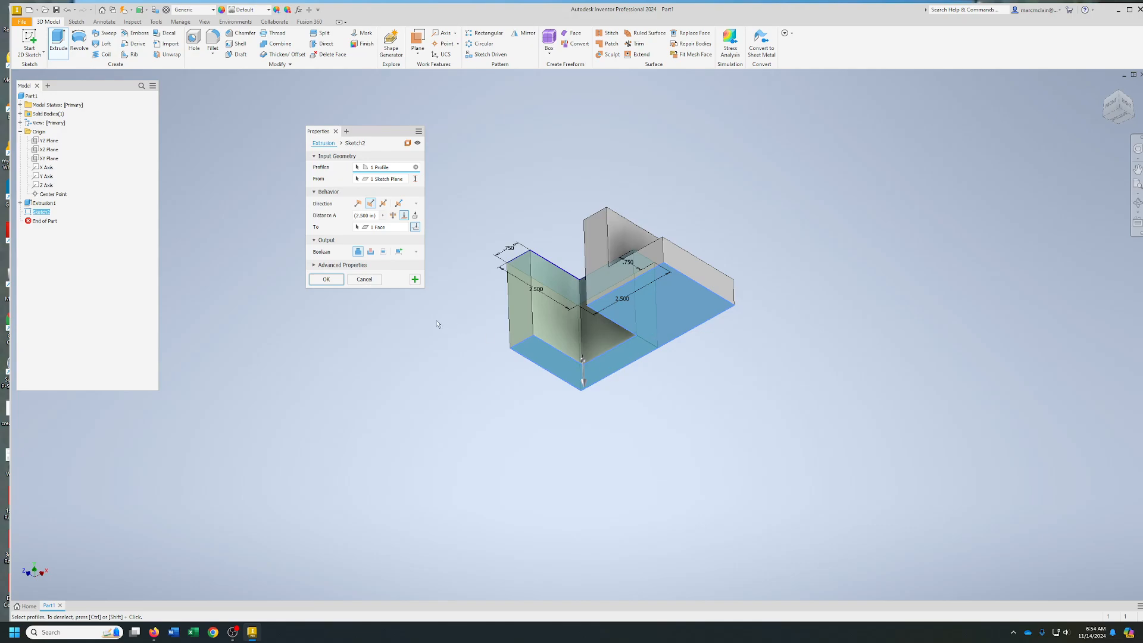
{"action": "left_click", "coordinate": [326, 279]}
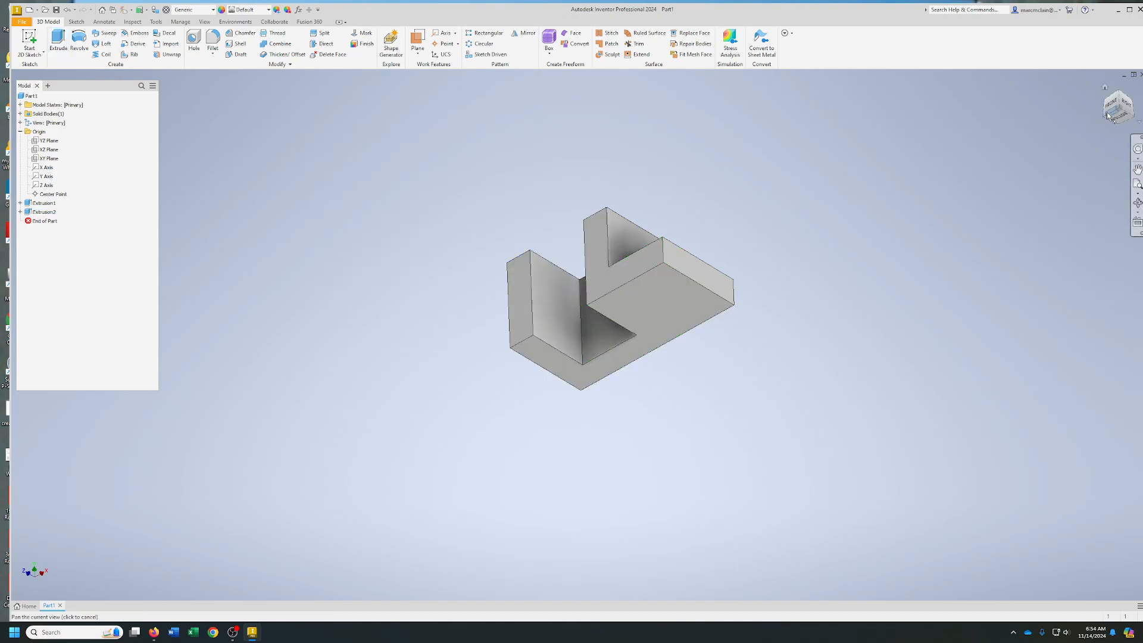
Sketch a circle on the low step's top face, centred about 1.35 in from its side edge and 0.85 in from its front edge
{"action": "mouse_move", "coordinate": [1094, 118]}
{"action": "left_mouse_down"}
{"action": "mouse_move", "coordinate": [1094, 161]}
{"action": "mouse_move", "coordinate": [1116, 171]}
{"action": "mouse_move", "coordinate": [1071, 140]}
{"action": "mouse_move", "coordinate": [1049, 144]}
{"action": "mouse_move", "coordinate": [1055, 159]}
{"action": "left_mouse_up"}
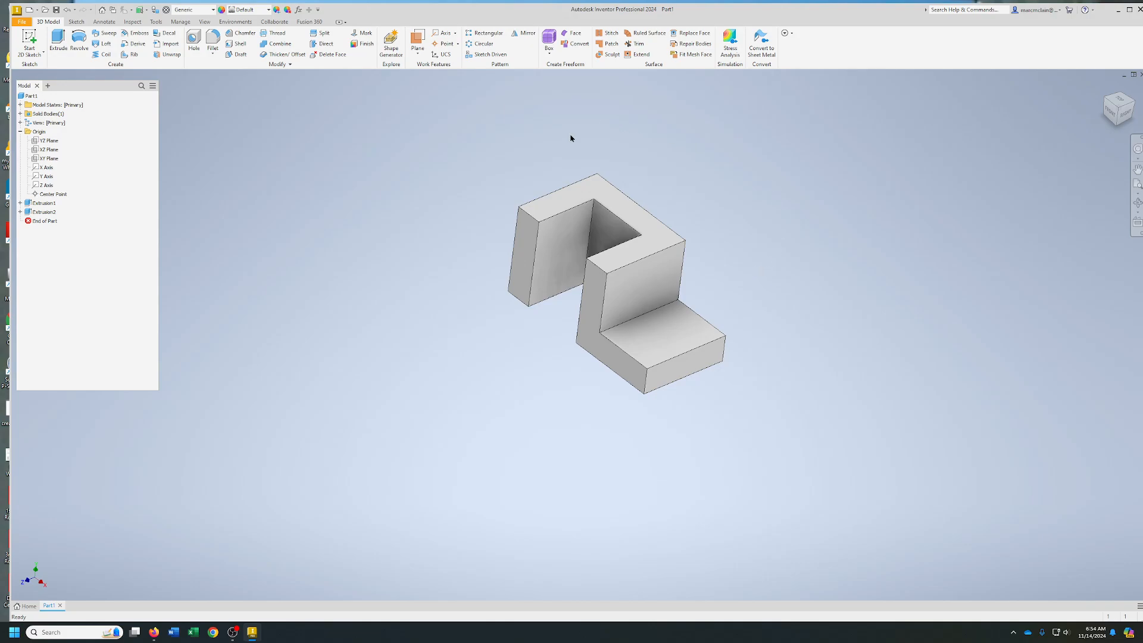
{"action": "left_click", "coordinate": [662, 334]}
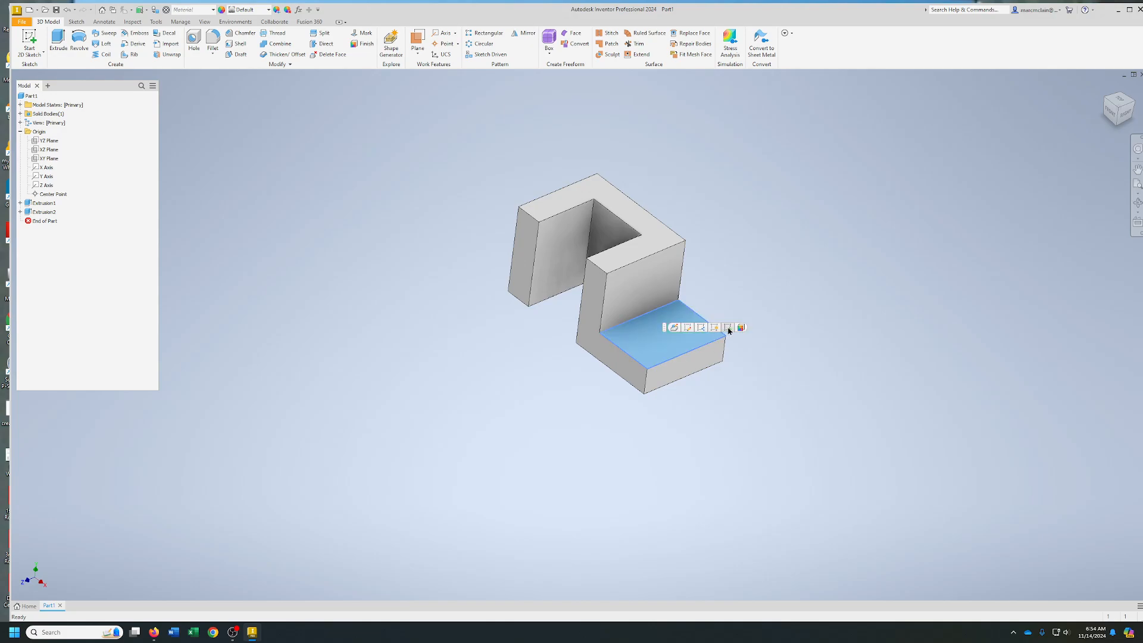
{"action": "key", "text": "s"}
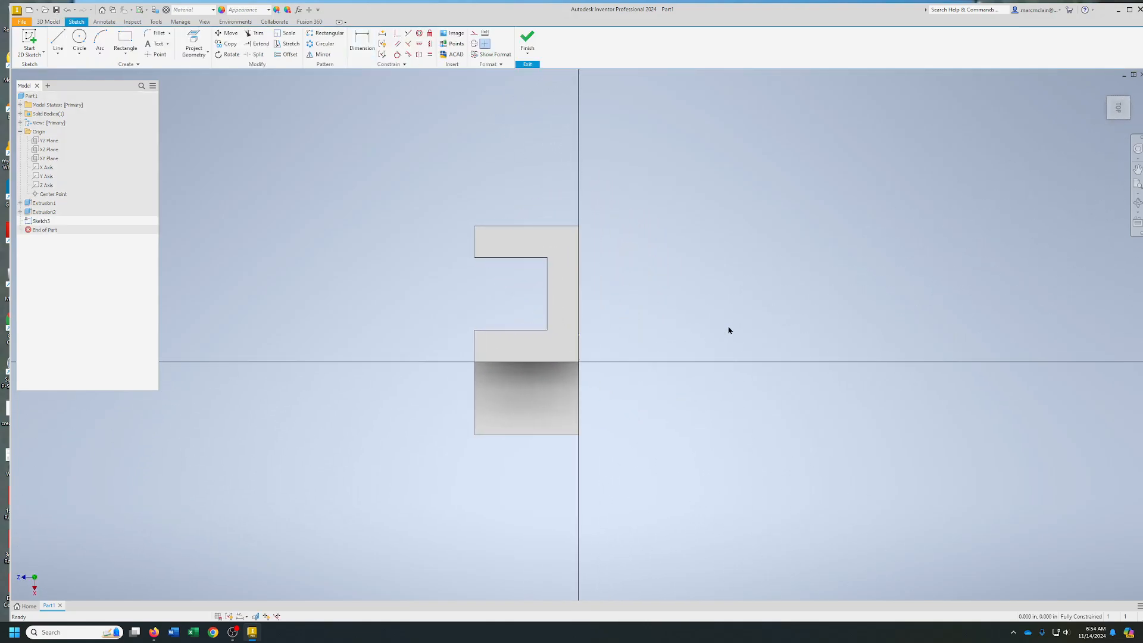
{"action": "left_click", "coordinate": [79, 42]}
{"action": "left_click", "coordinate": [522, 399]}
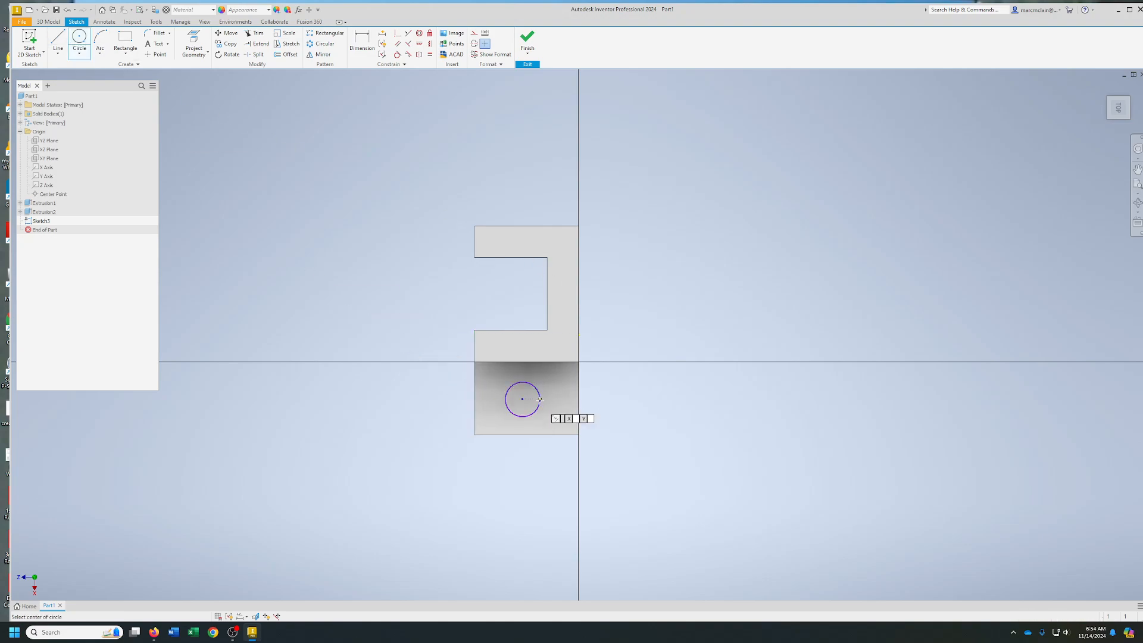
{"action": "mouse_move", "coordinate": [559, 401]}
{"action": "middle_mouse_down"}
{"action": "mouse_move", "coordinate": [605, 353]}
{"action": "mouse_move", "coordinate": [645, 384]}
{"action": "middle_mouse_up"}
{"action": "scroll", "coordinate": [607, 351], "scroll_direction": "up", "scroll_amount": 3}
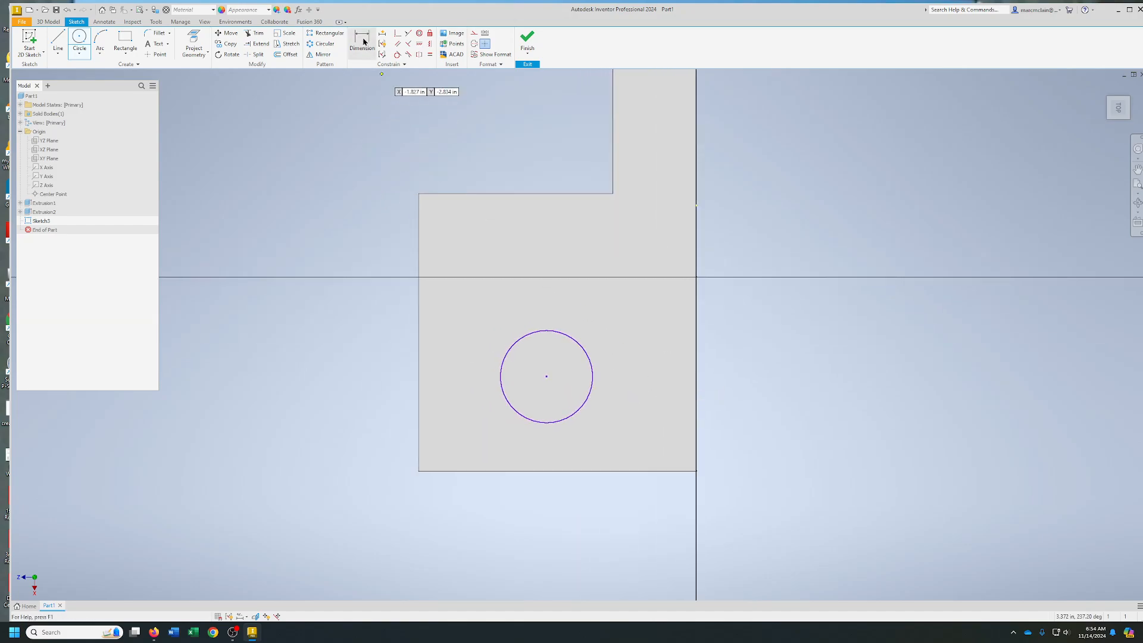
Dimension the circle's centre 1.25 in from the side edge of the low step
{"action": "left_click", "coordinate": [364, 41]}
{"action": "left_click", "coordinate": [697, 384]}
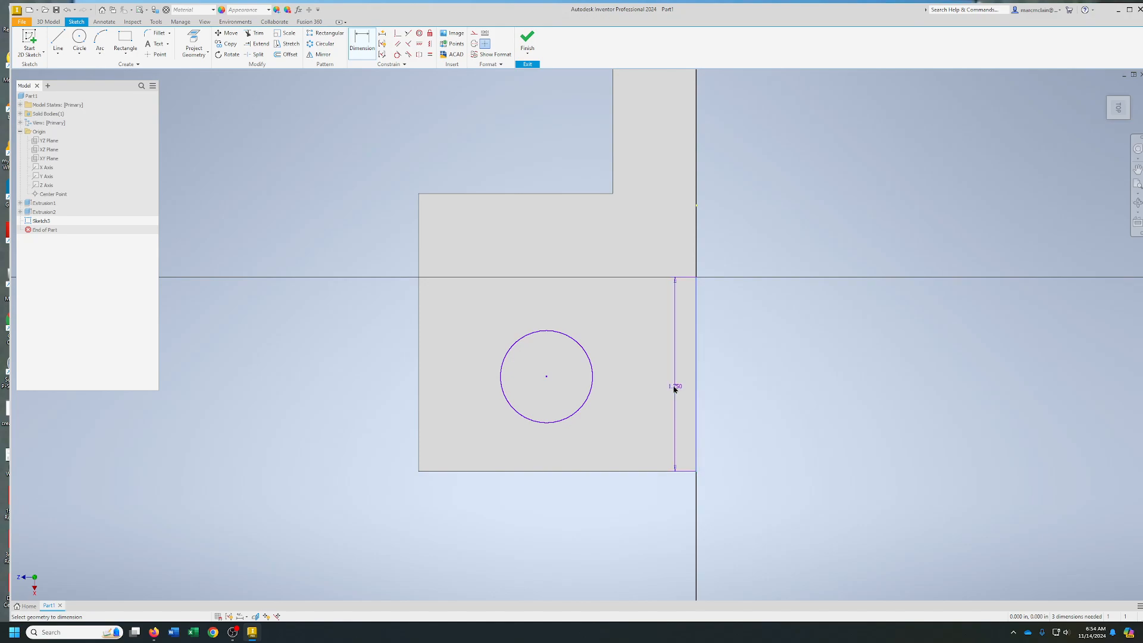
{"action": "left_click", "coordinate": [547, 376]}
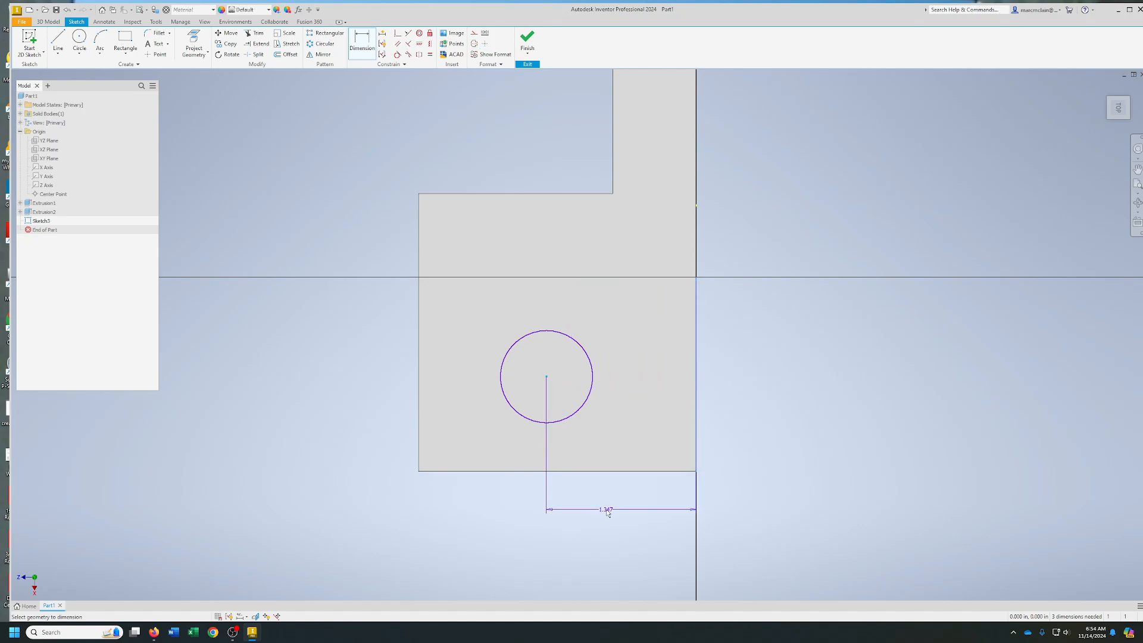
{"action": "left_click", "coordinate": [611, 516]}
{"action": "type", "text": "1.25"}
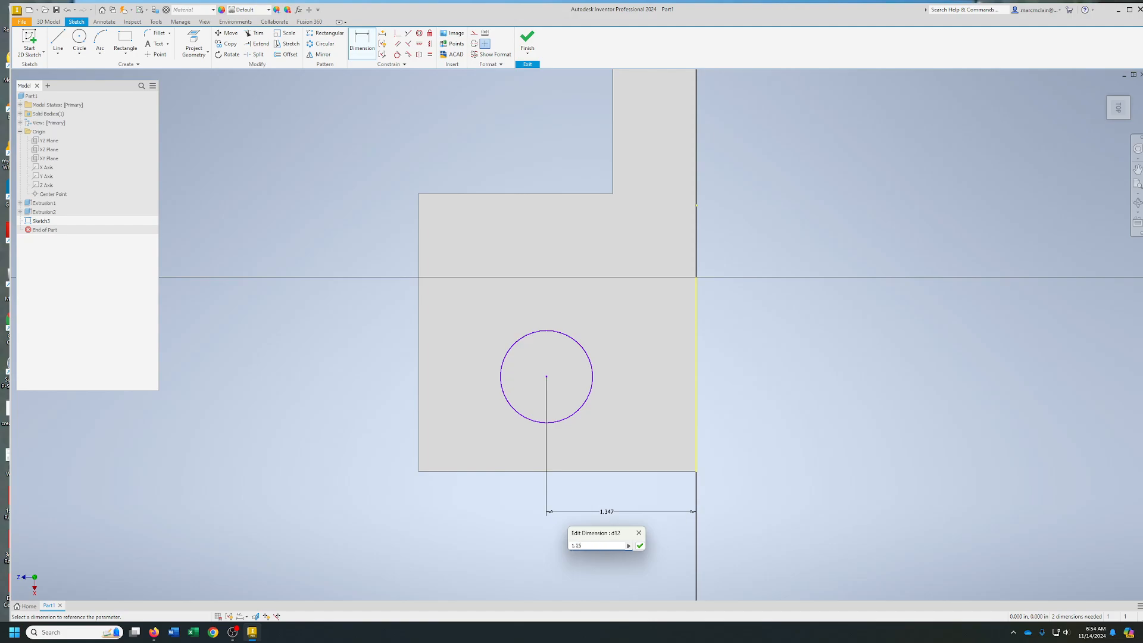
{"action": "key", "text": "Return"}
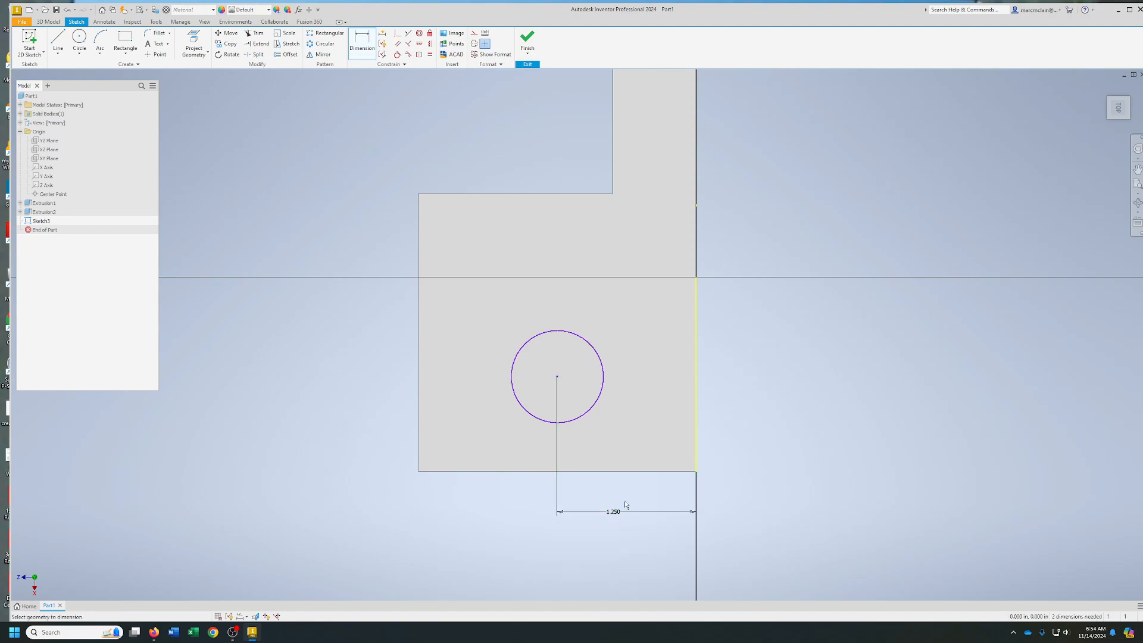
Dimension the circle's centre 0.75 in from the front edge of the low step and finish the sketch
{"action": "left_click", "coordinate": [651, 476]}
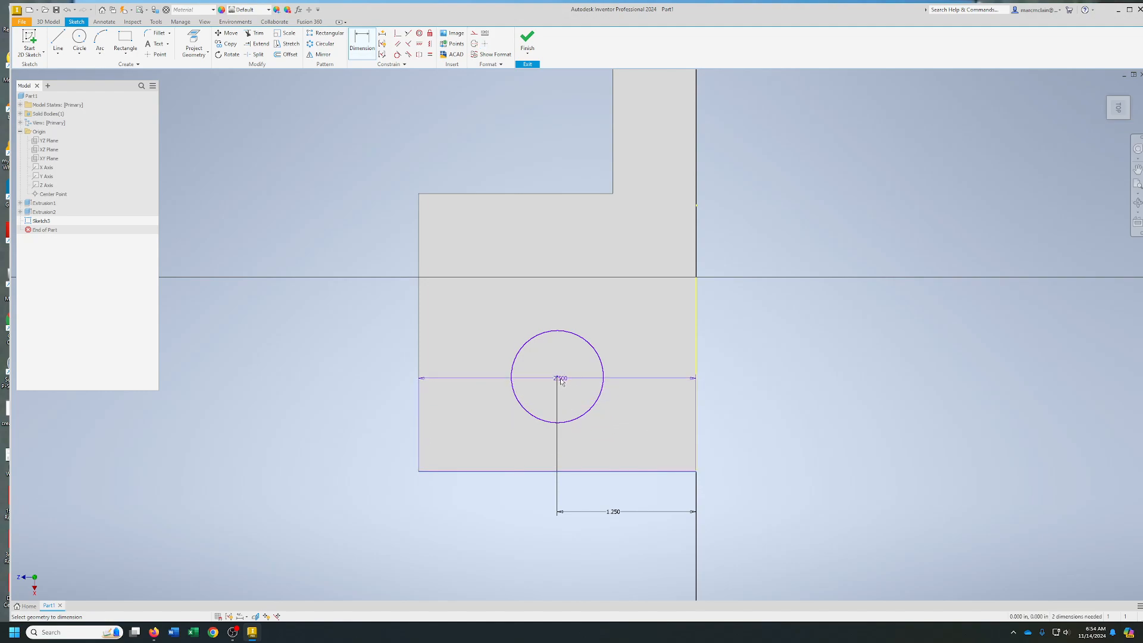
{"action": "left_click", "coordinate": [557, 377]}
{"action": "left_click", "coordinate": [381, 424]}
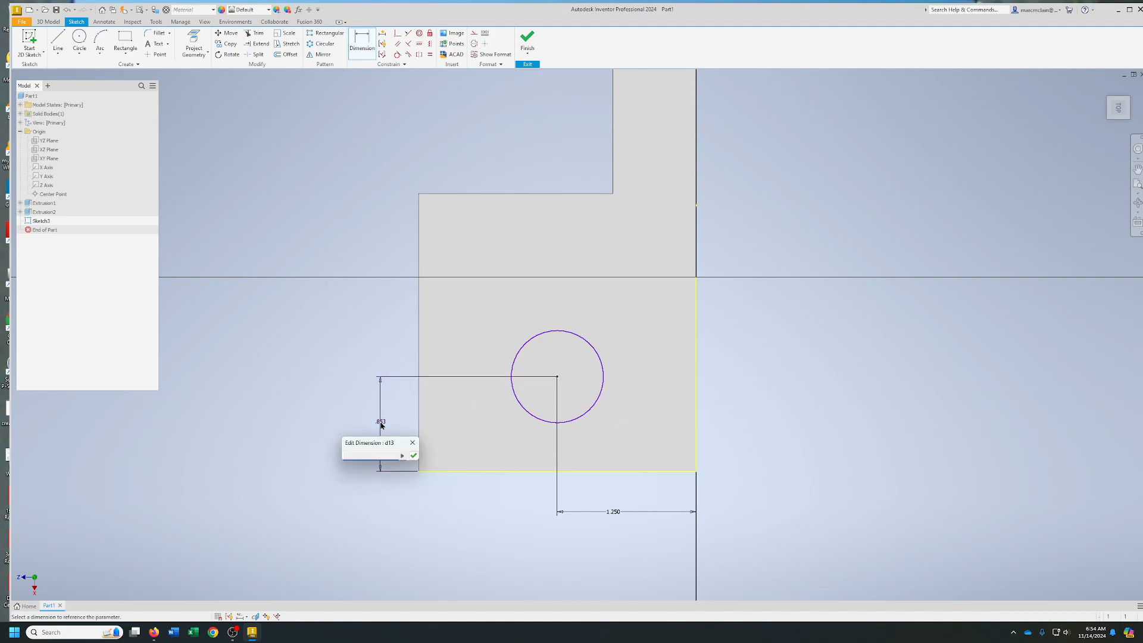
{"action": "type", "text": ".75"}
{"action": "key", "text": "Return"}
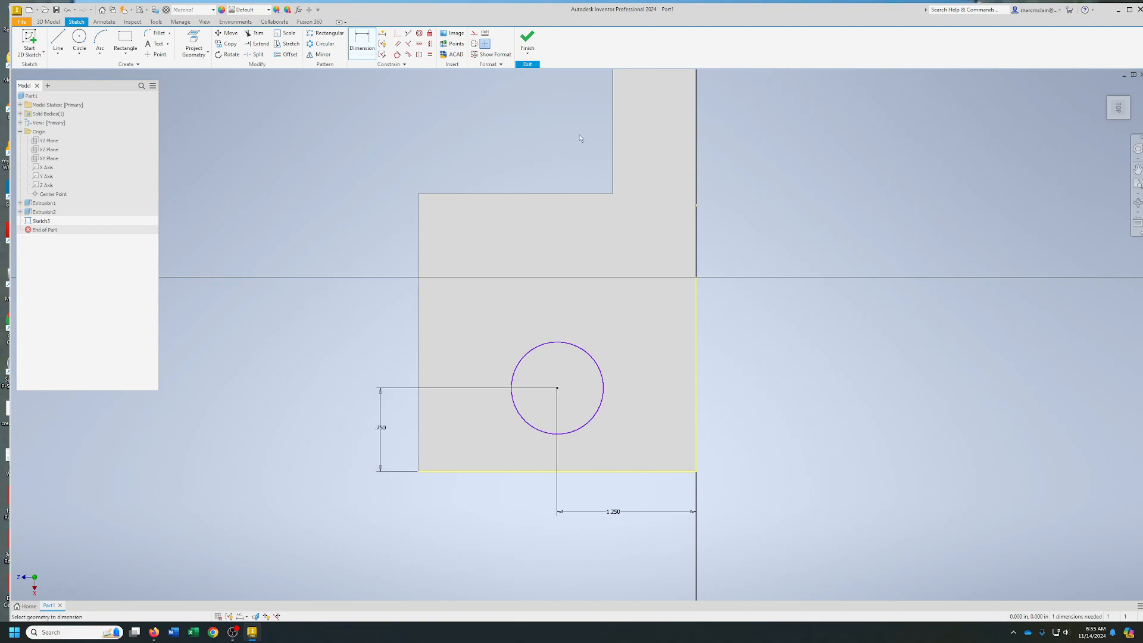
{"action": "left_click", "coordinate": [527, 40]}
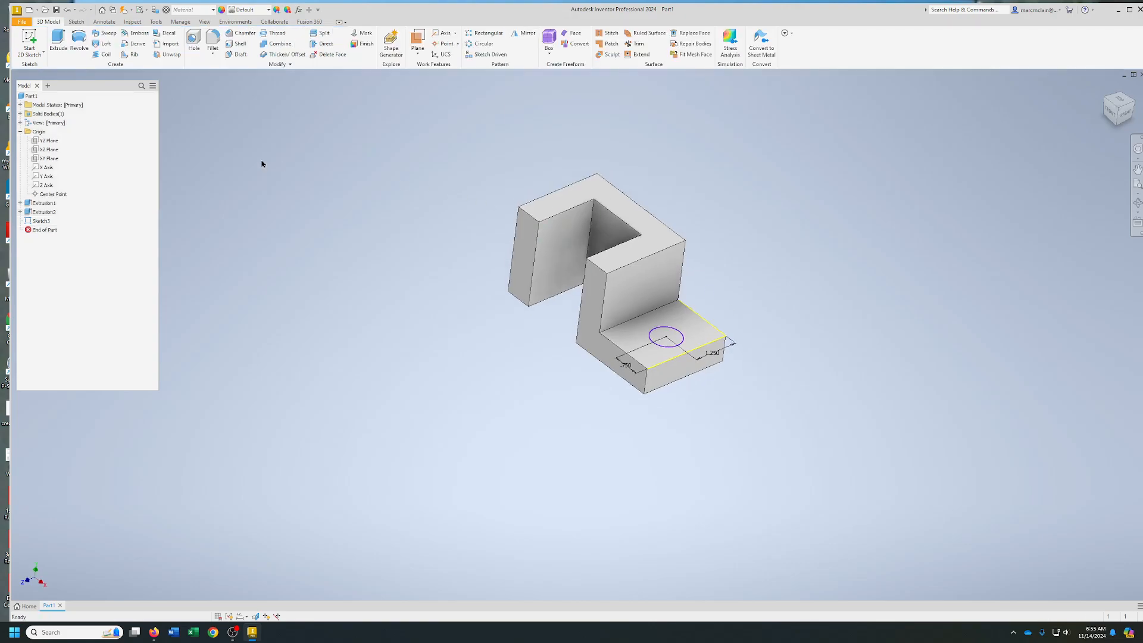
Extrude the circle as a cut through all of the low step to make a hole
{"action": "left_click", "coordinate": [58, 42]}
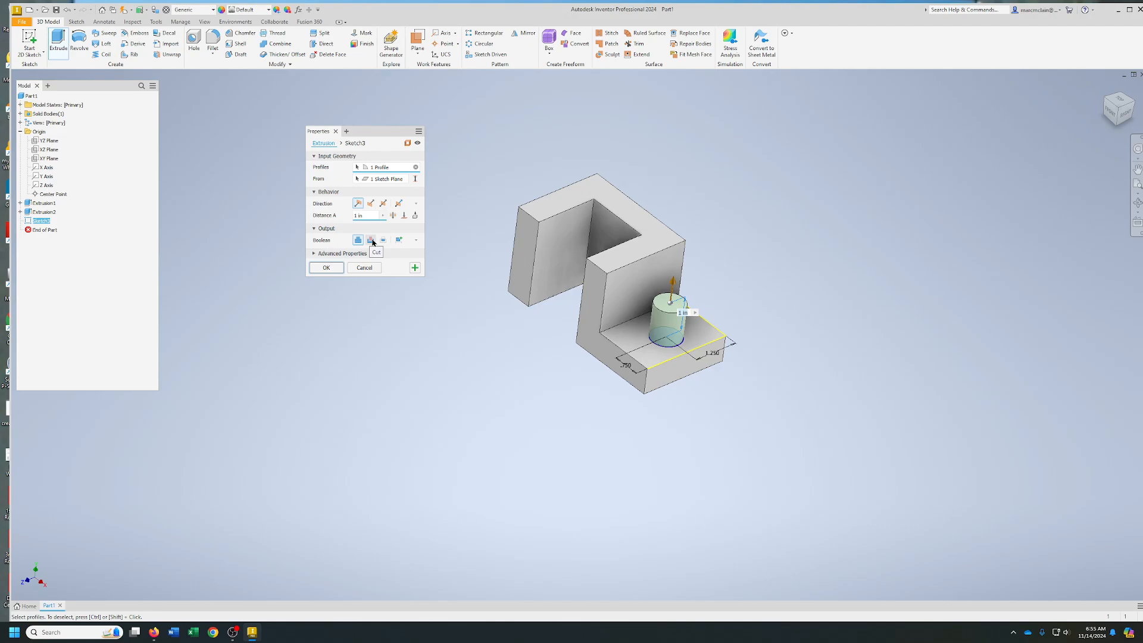
{"action": "left_click", "coordinate": [371, 240]}
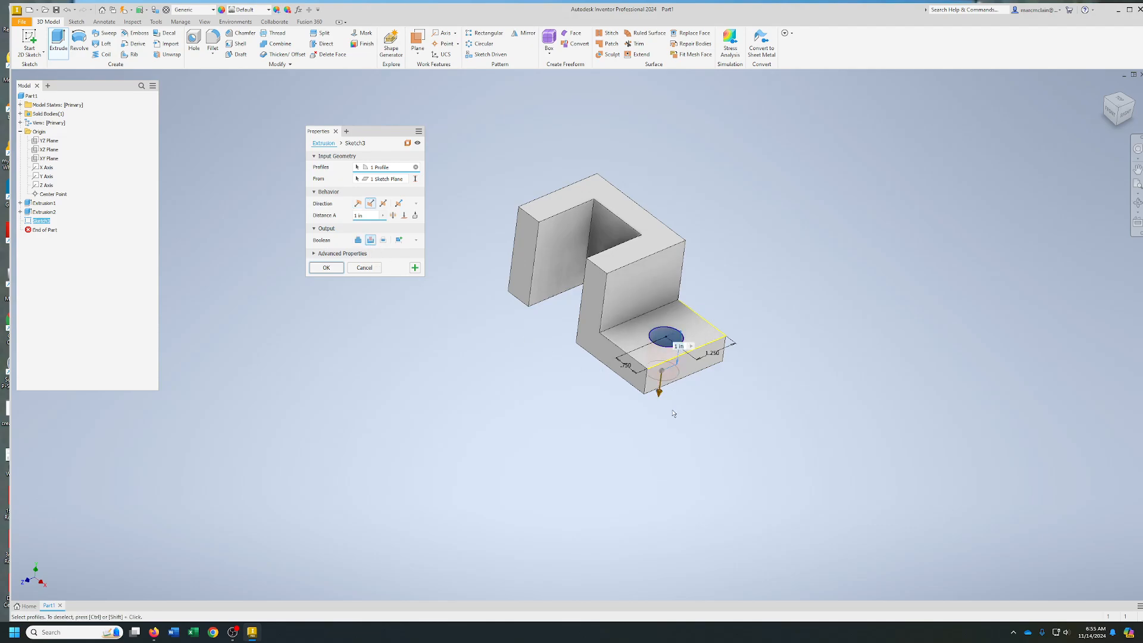
{"action": "left_click", "coordinate": [392, 216]}
{"action": "left_click", "coordinate": [328, 269]}
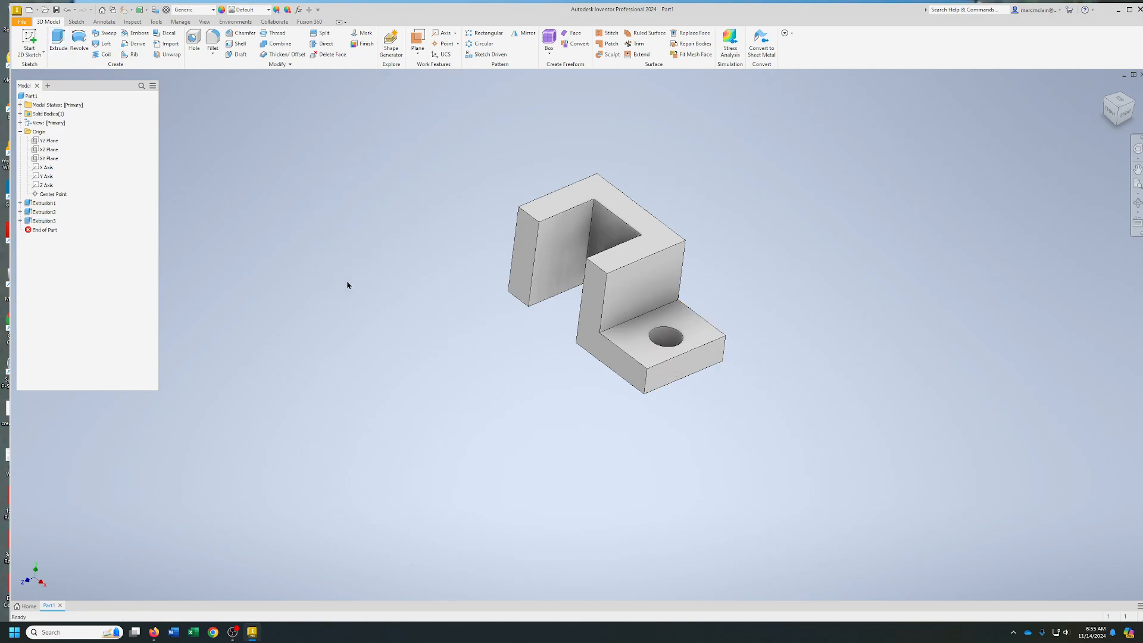
Examine the low step's cut extrusion by reviewing its feature settings and its circle sketch
{"action": "mouse_move", "coordinate": [1114, 113]}
{"action": "left_mouse_down"}
{"action": "mouse_move", "coordinate": [1089, 115]}
{"action": "mouse_move", "coordinate": [1083, 89]}
{"action": "mouse_move", "coordinate": [1107, 160]}
{"action": "left_mouse_up"}
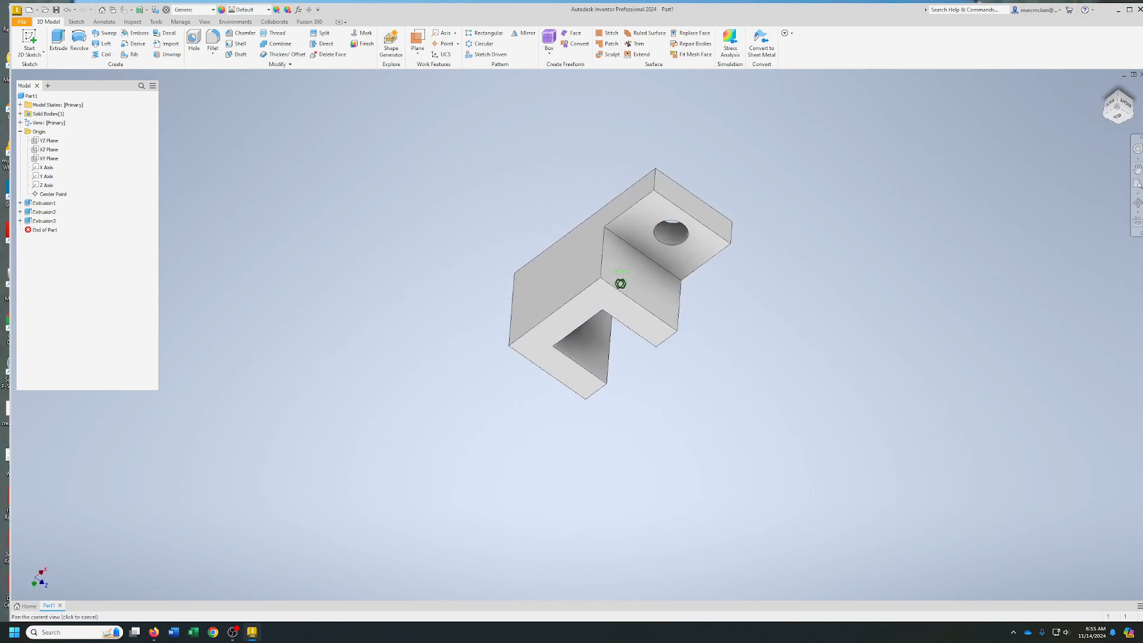
{"action": "mouse_move", "coordinate": [620, 283]}
{"action": "middle_mouse_down", "text": "shift"}
{"action": "mouse_move", "coordinate": [660, 315]}
{"action": "mouse_move", "coordinate": [631, 250]}
{"action": "mouse_move", "coordinate": [595, 286]}
{"action": "mouse_move", "coordinate": [613, 333]}
{"action": "middle_mouse_up", "text": "shift"}
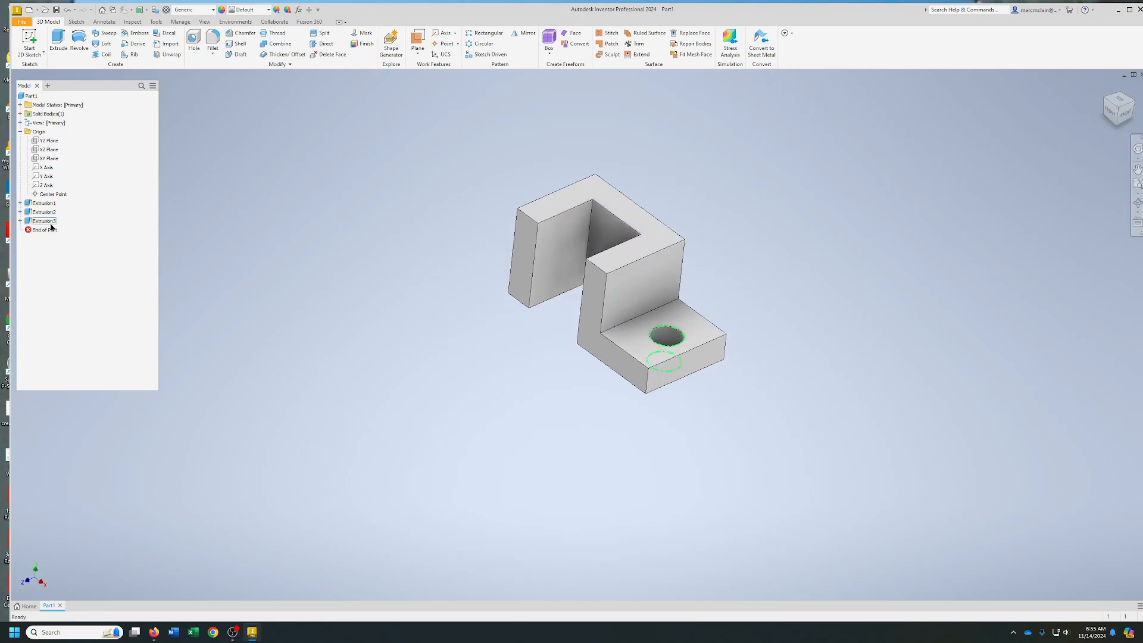
{"action": "left_click", "coordinate": [21, 221]}
{"action": "right_click", "coordinate": [48, 232]}
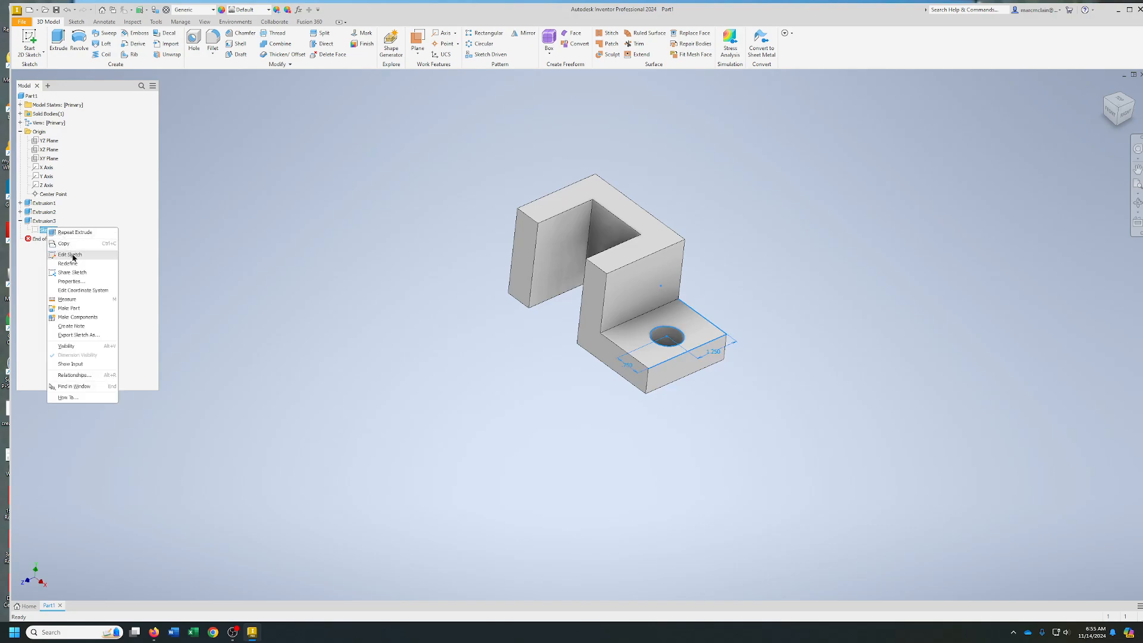
{"action": "right_click", "coordinate": [43, 220]}
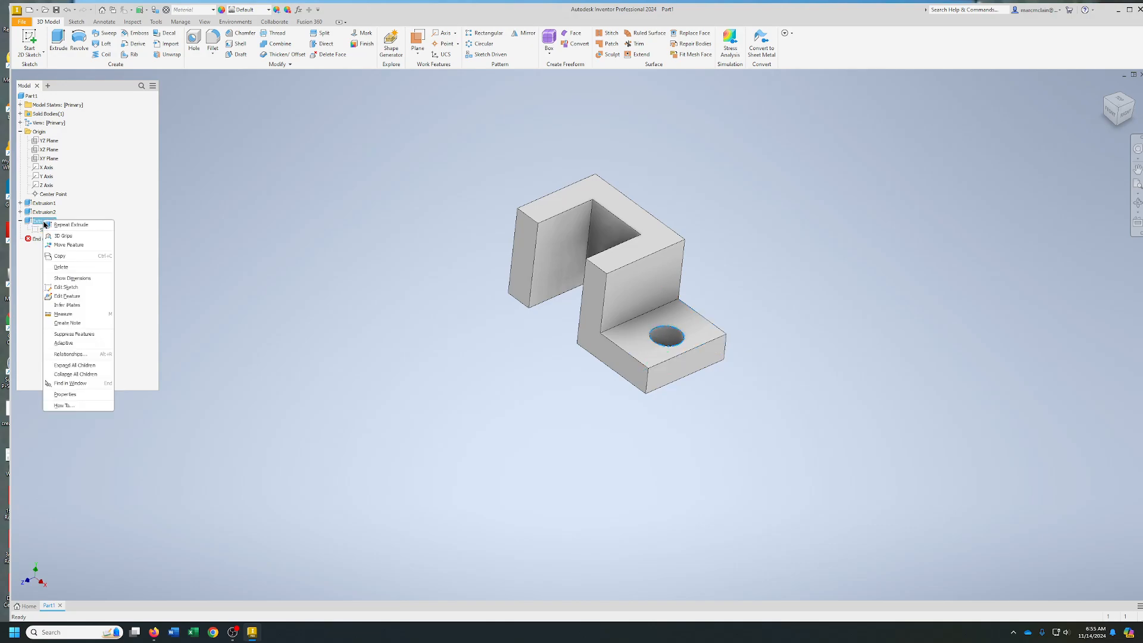
{"action": "left_click", "coordinate": [67, 296]}
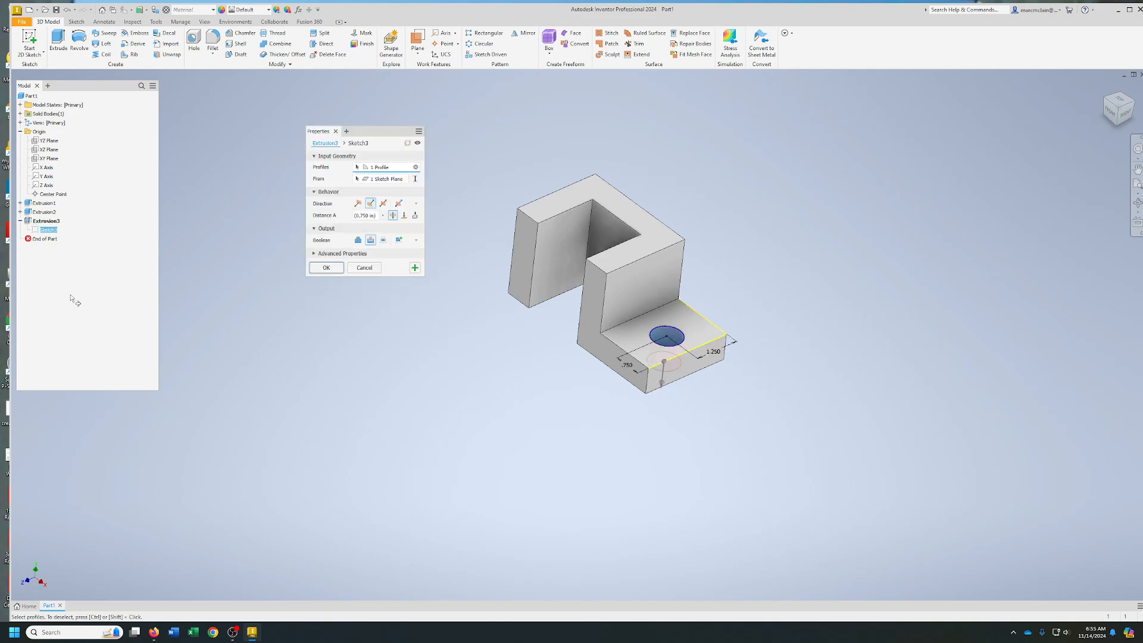
{"action": "left_click", "coordinate": [364, 267]}
{"action": "right_click", "coordinate": [48, 230]}
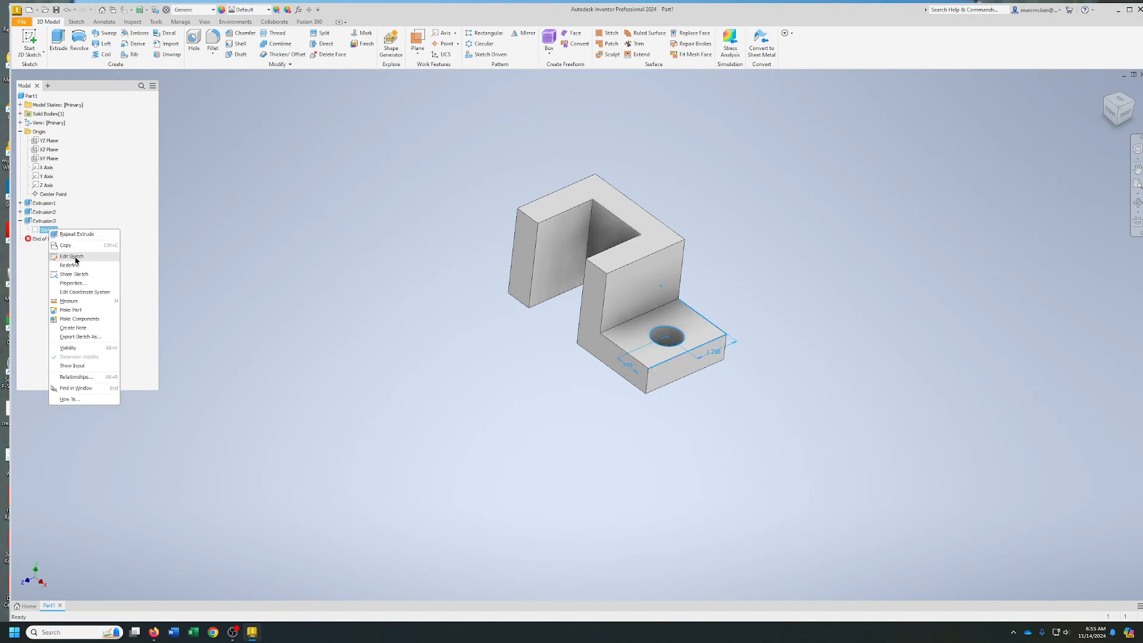
{"action": "left_click", "coordinate": [72, 255]}
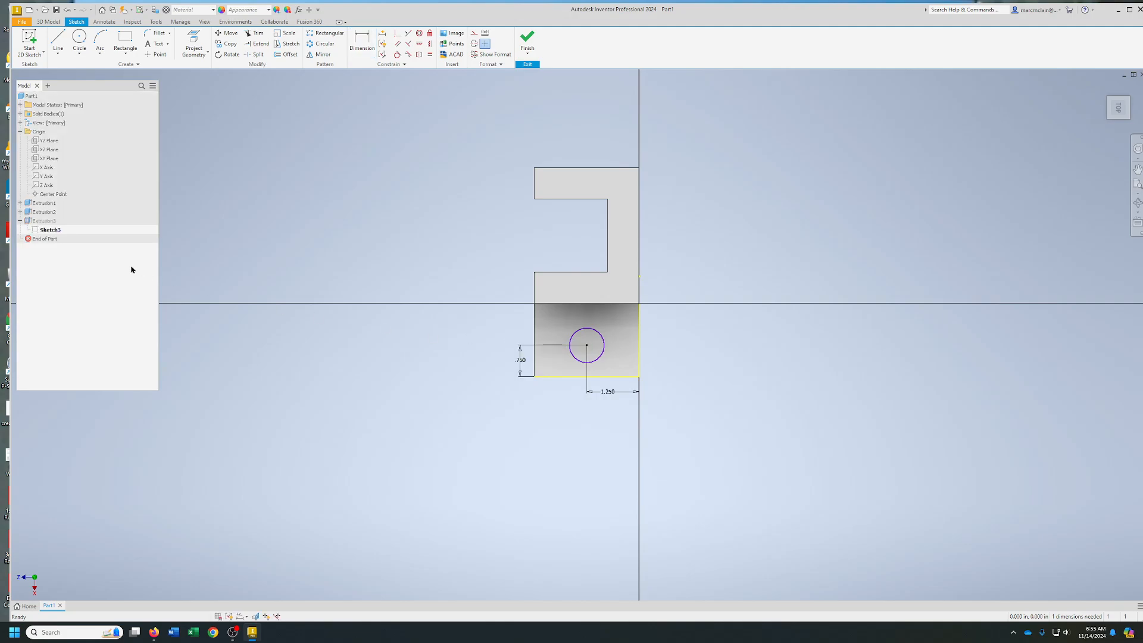
{"action": "left_click", "coordinate": [526, 41]}
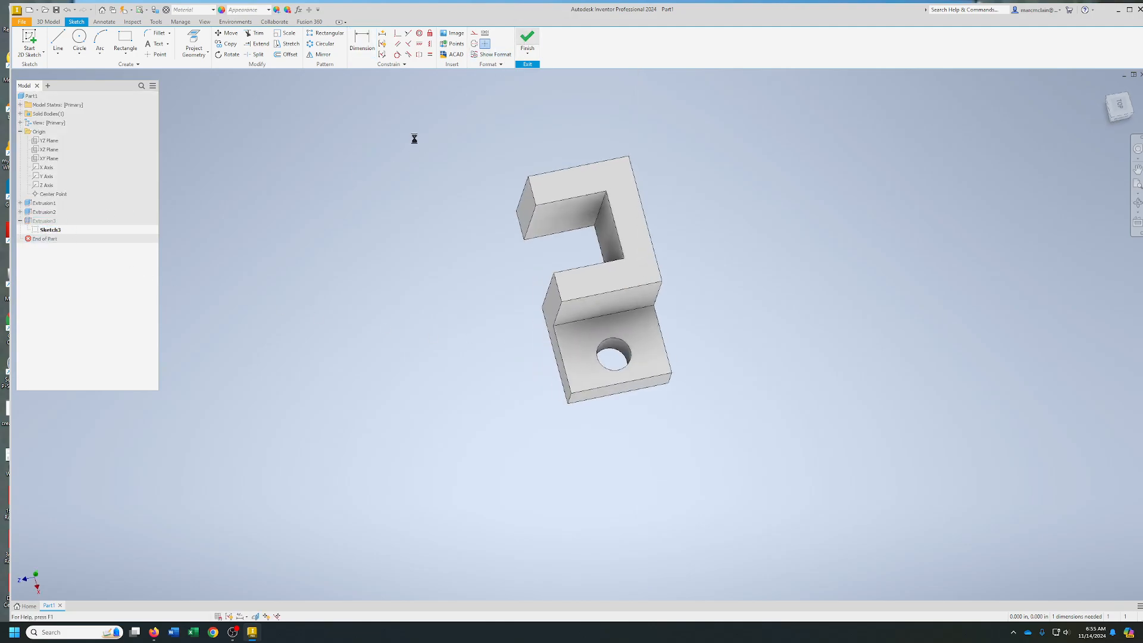
Delete the cut extrusion in the low step together with its consumed sketch
{"action": "right_click", "coordinate": [43, 221]}
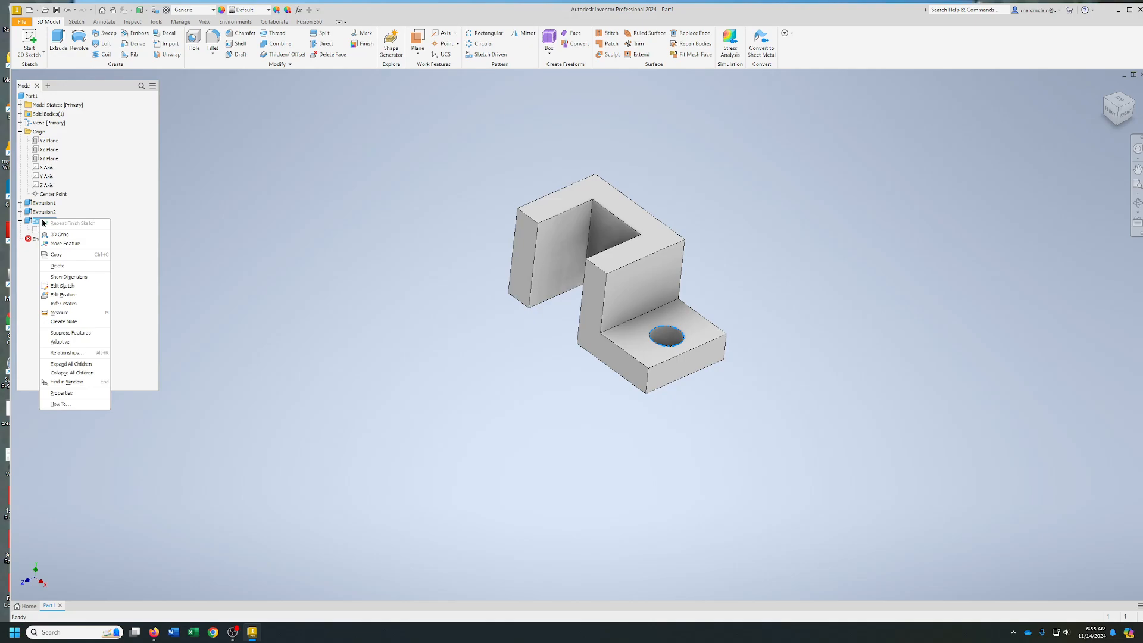
{"action": "left_click", "coordinate": [66, 265]}
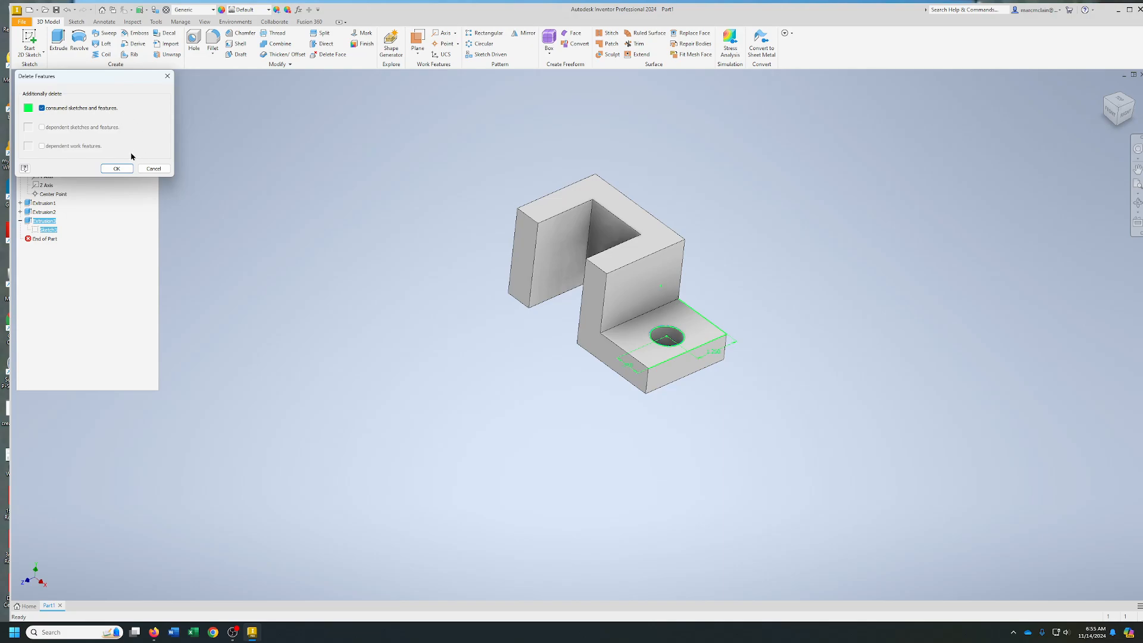
{"action": "left_click", "coordinate": [119, 169]}
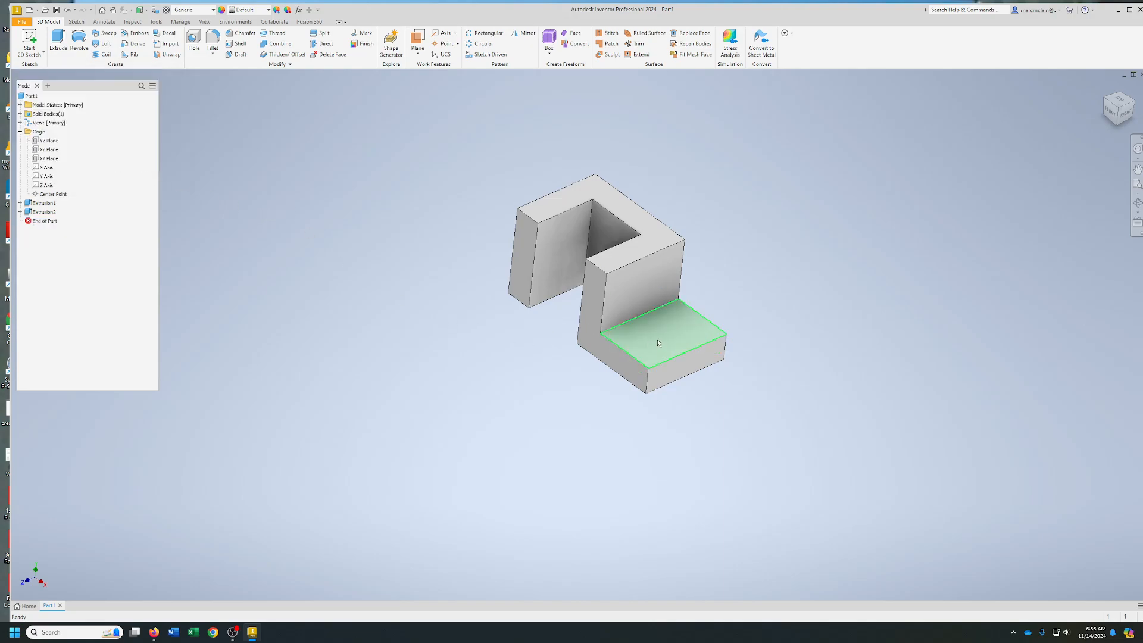
Place a simple through-all hole, 0.75 in in diameter, on the low step's top face
{"action": "left_click", "coordinate": [194, 39]}
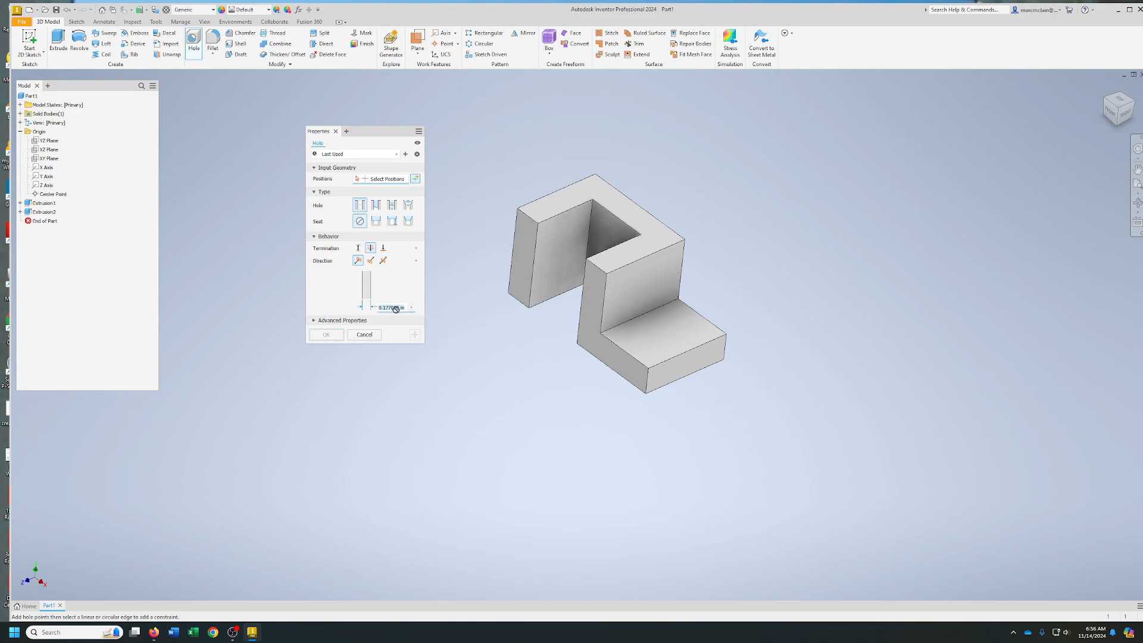
{"action": "type", "text": ".1"}
{"action": "left_click", "coordinate": [664, 332]}
Position the hole's centre 1.25 in from the low step's side edge and 0.75 in from its front edge, and create the hole
{"action": "scroll", "coordinate": [717, 377], "scroll_direction": "up", "scroll_amount": 2}
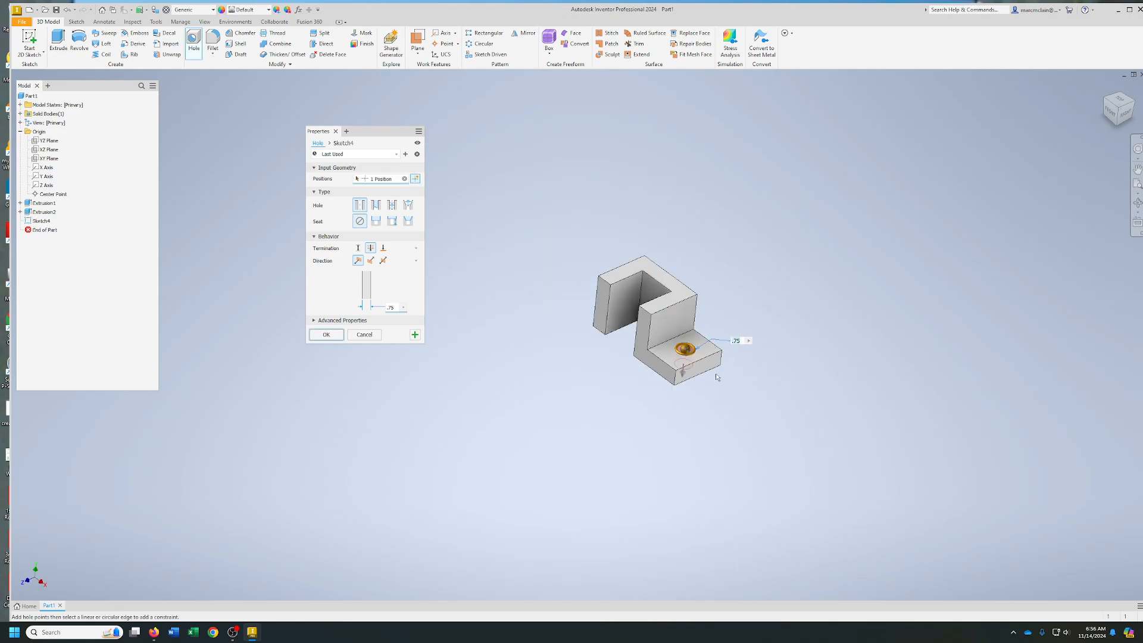
{"action": "scroll", "coordinate": [717, 377], "scroll_direction": "down", "scroll_amount": 4}
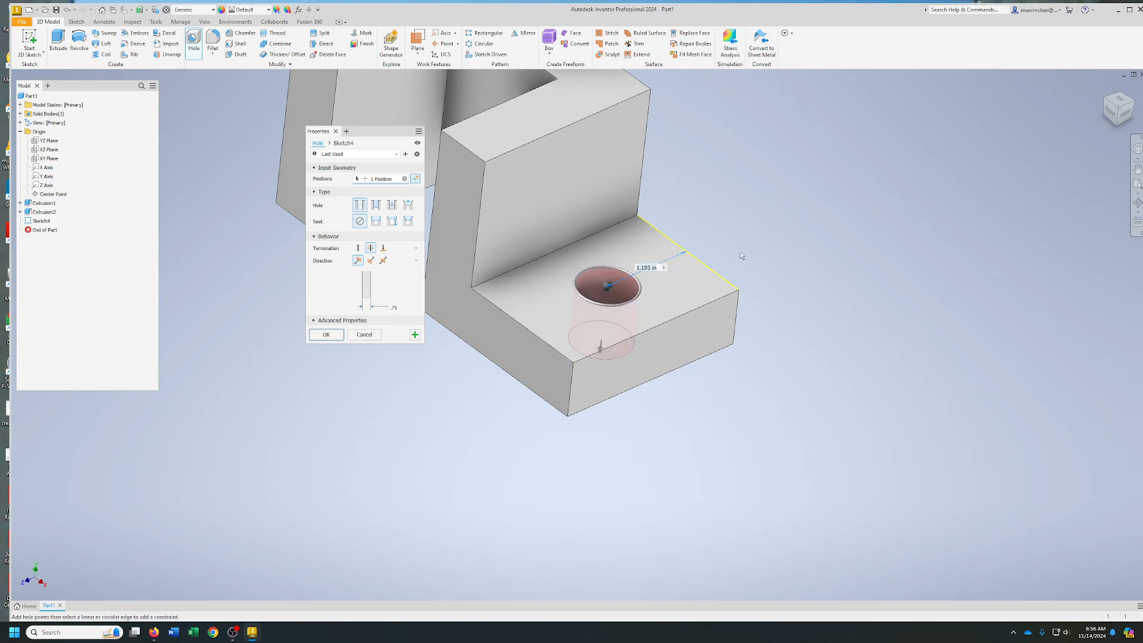
{"action": "type", "text": "1.25"}
{"action": "key", "text": "Return"}
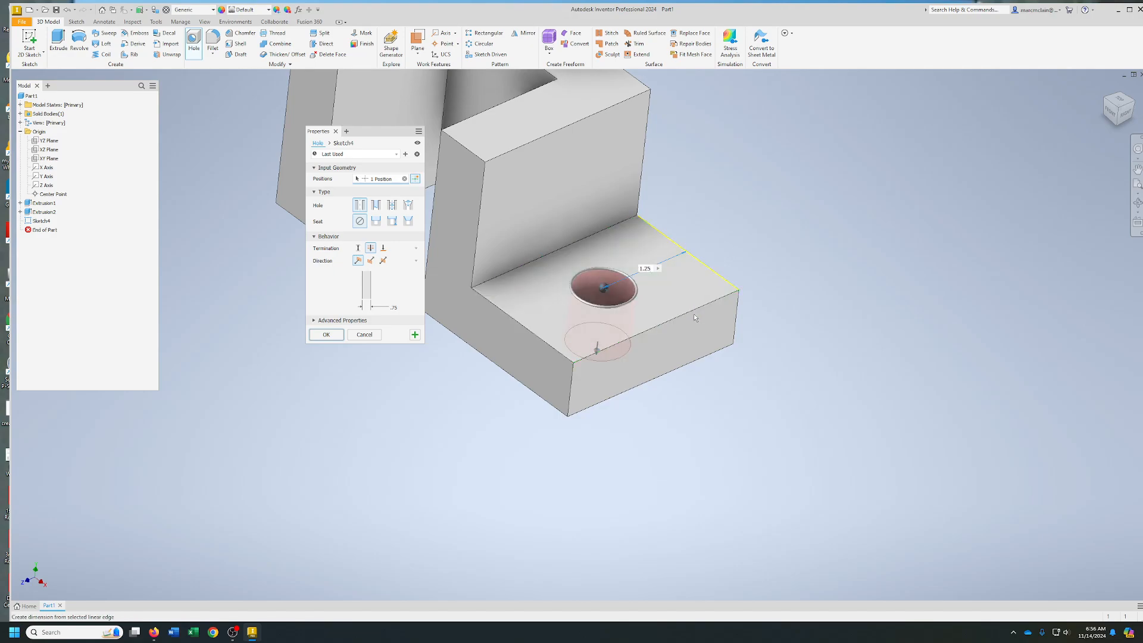
{"action": "left_click", "coordinate": [723, 296]}
{"action": "type", "text": ".75"}
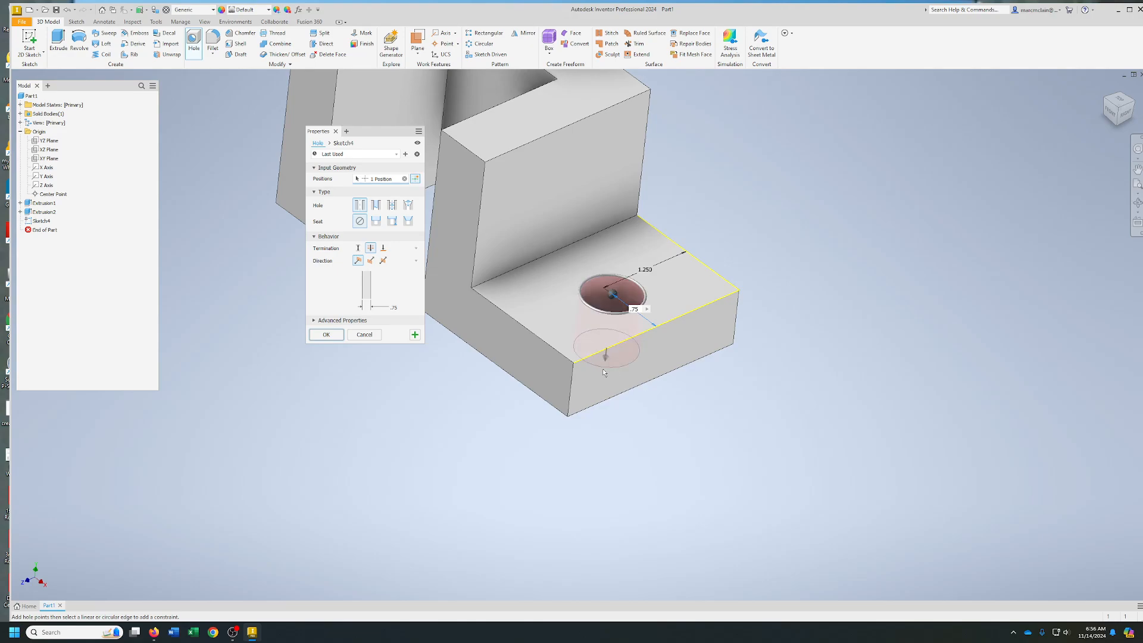
{"action": "left_click", "coordinate": [327, 333]}
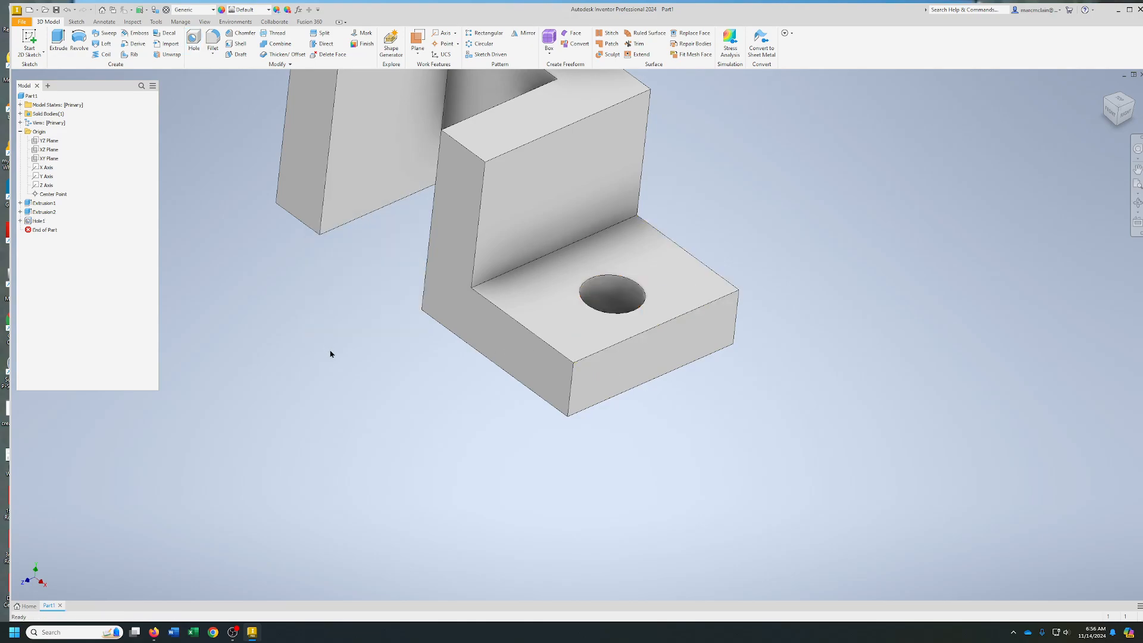
{"action": "scroll", "coordinate": [444, 345], "scroll_direction": "up", "scroll_amount": 5}
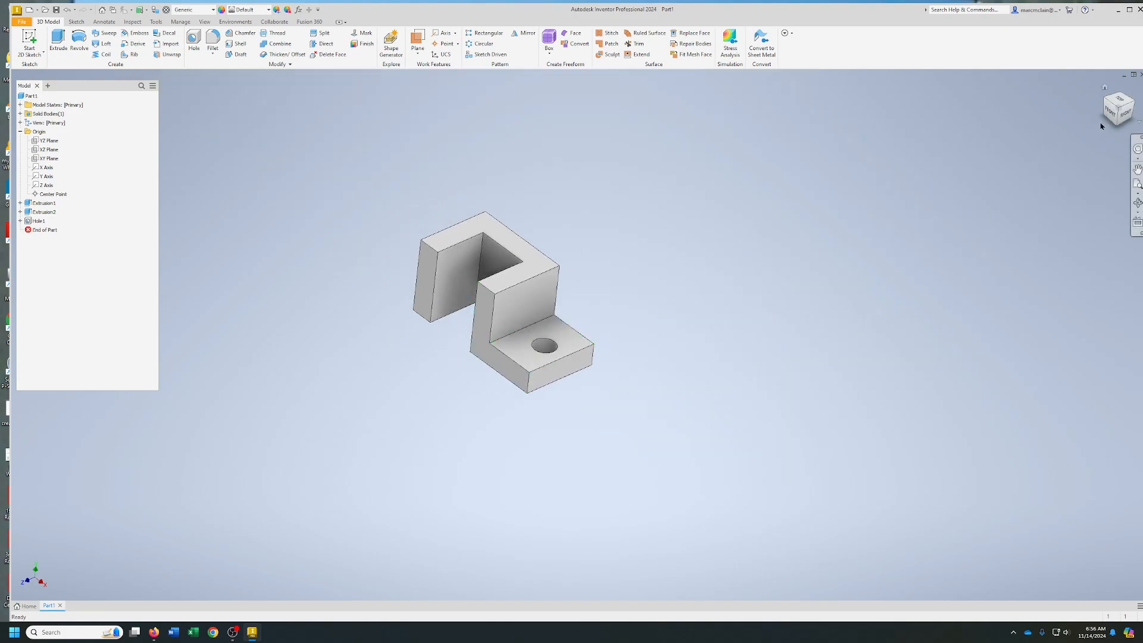
{"action": "left_click_drag", "start_coordinate": [1120, 106], "coordinate": [1139, 93]}
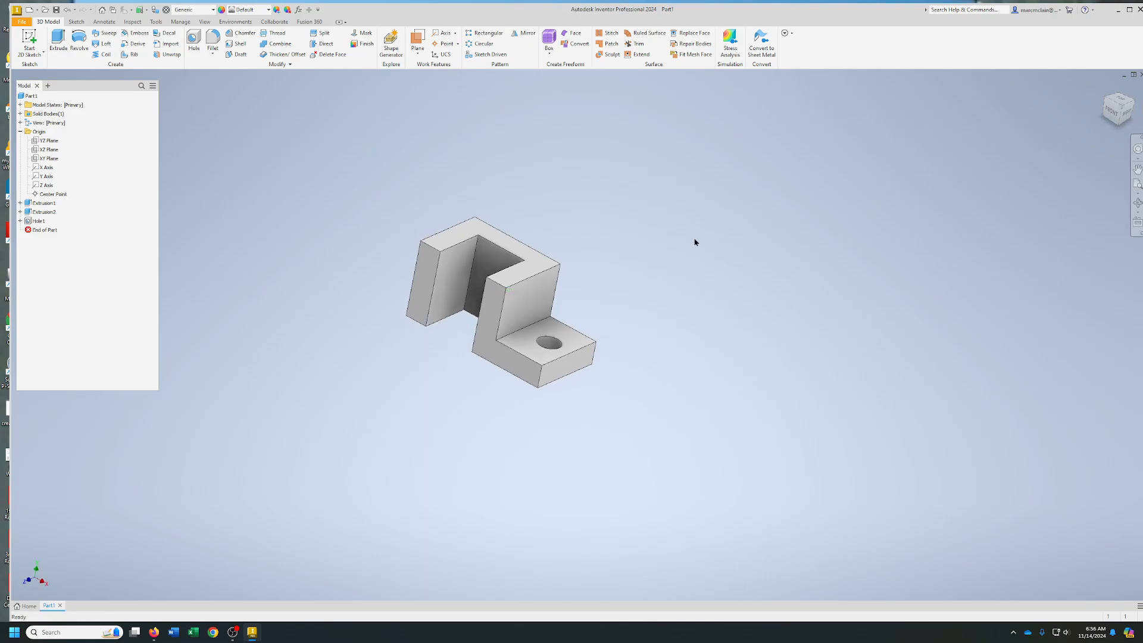
{"action": "middle_click_drag", "start_coordinate": [694, 243], "coordinate": [751, 266]}
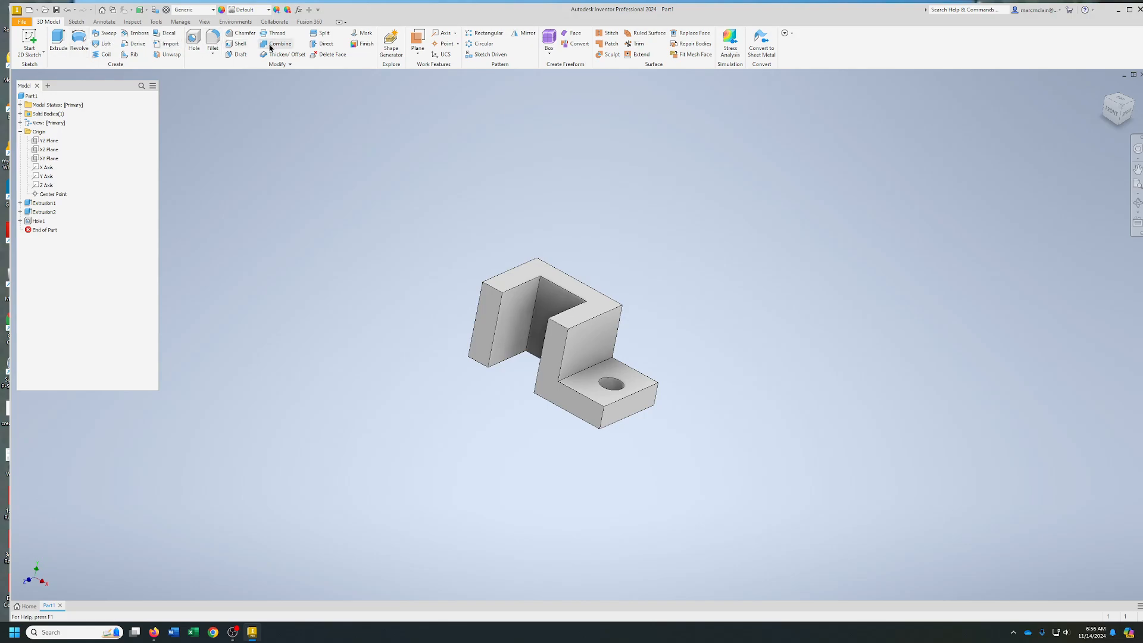
{"action": "left_click", "coordinate": [80, 23]}
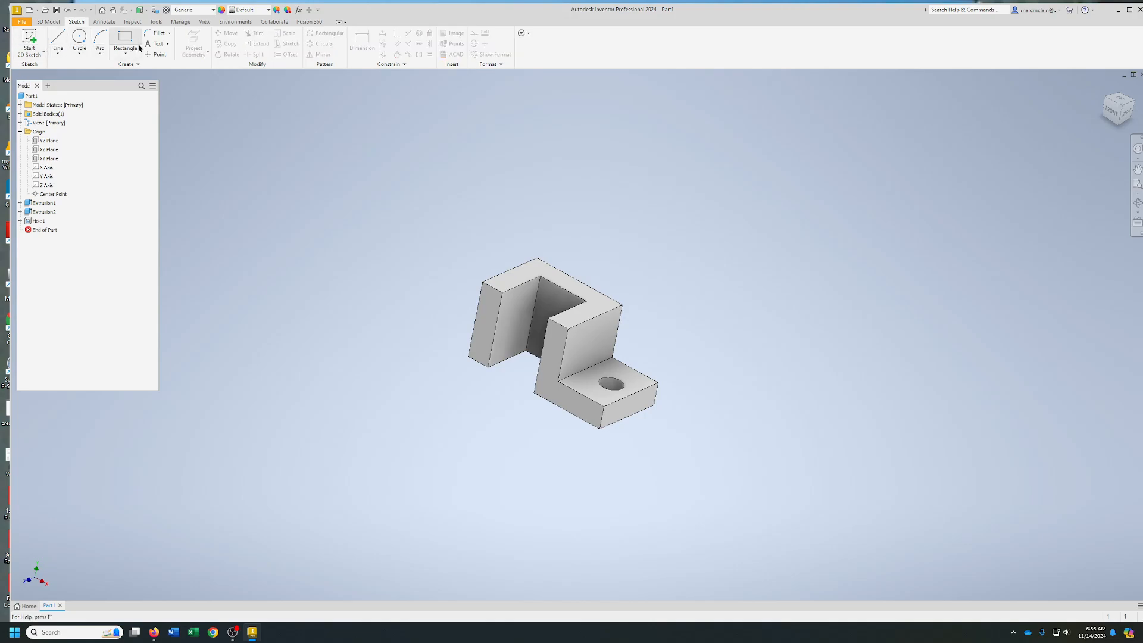
{"action": "left_click", "coordinate": [58, 54]}
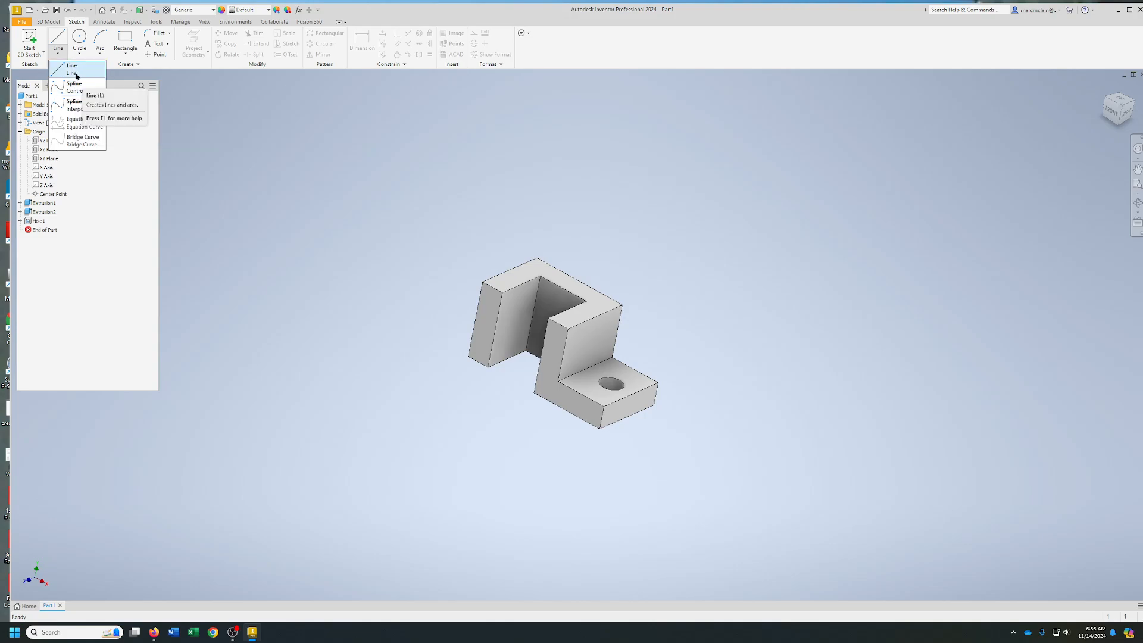
{"action": "left_click", "coordinate": [79, 52]}
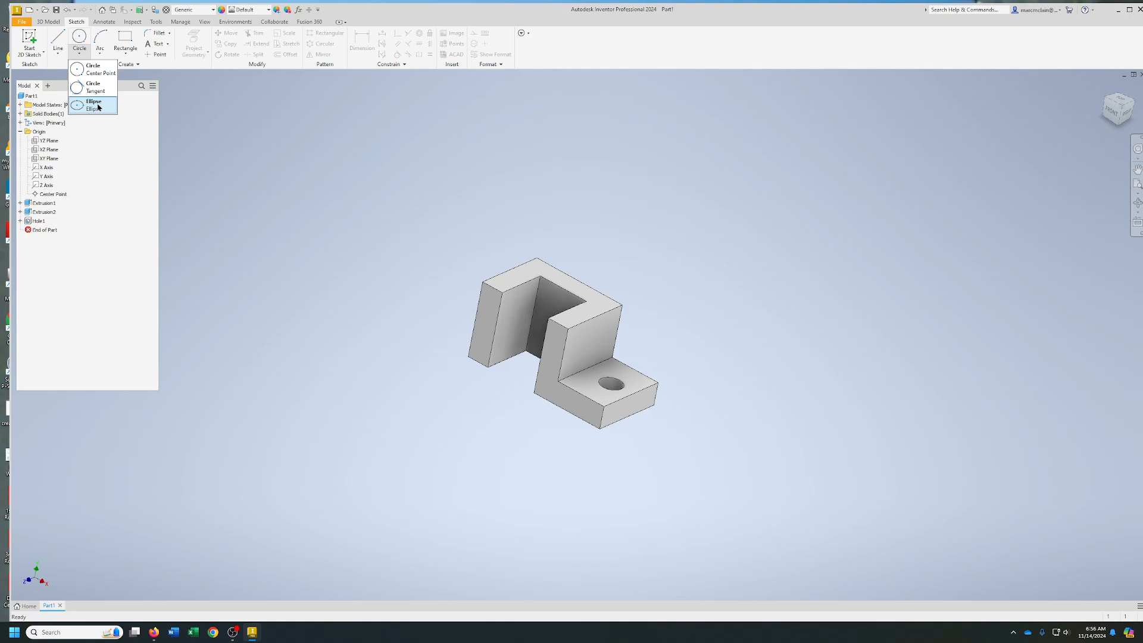
{"action": "left_click", "coordinate": [94, 69]}
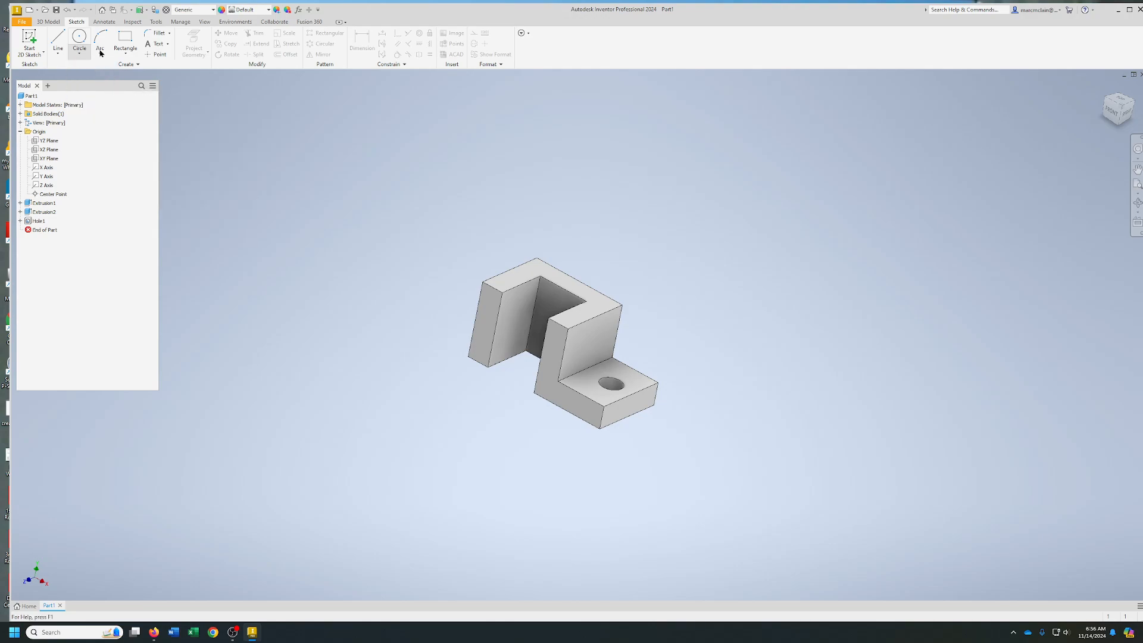
{"action": "left_click", "coordinate": [100, 52]}
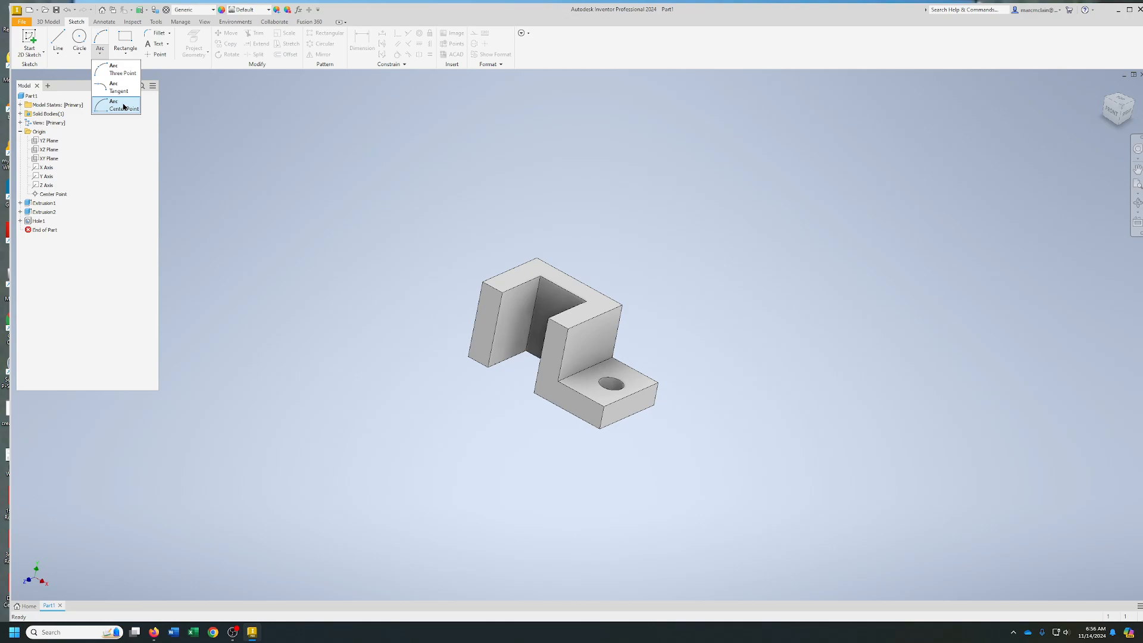
{"action": "left_click", "coordinate": [125, 53]}
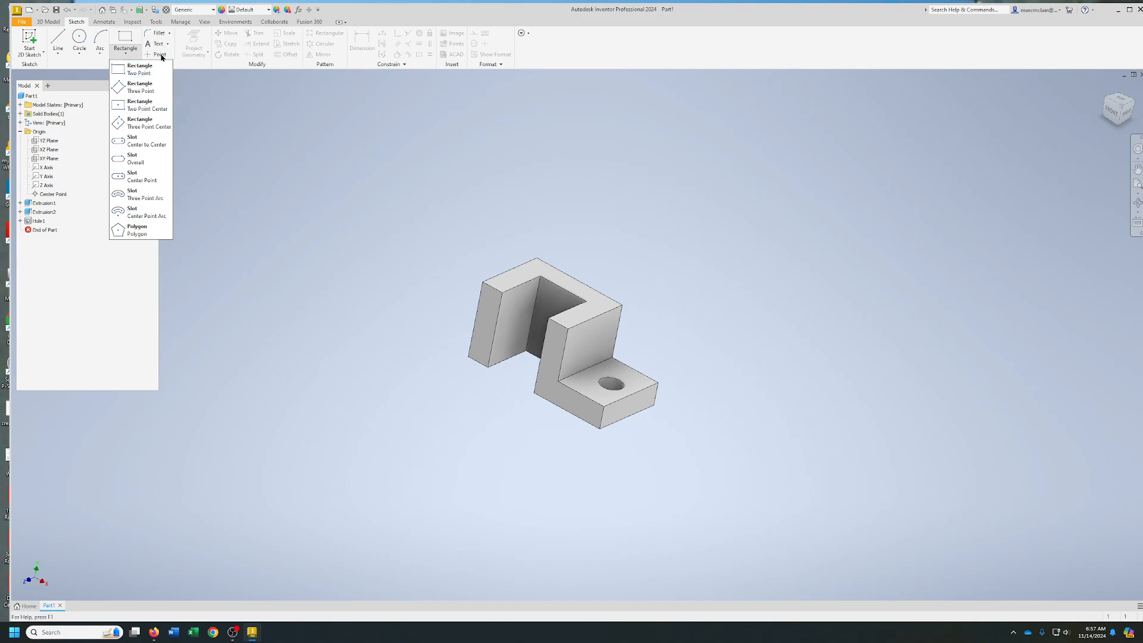
{"action": "left_click", "coordinate": [209, 114]}
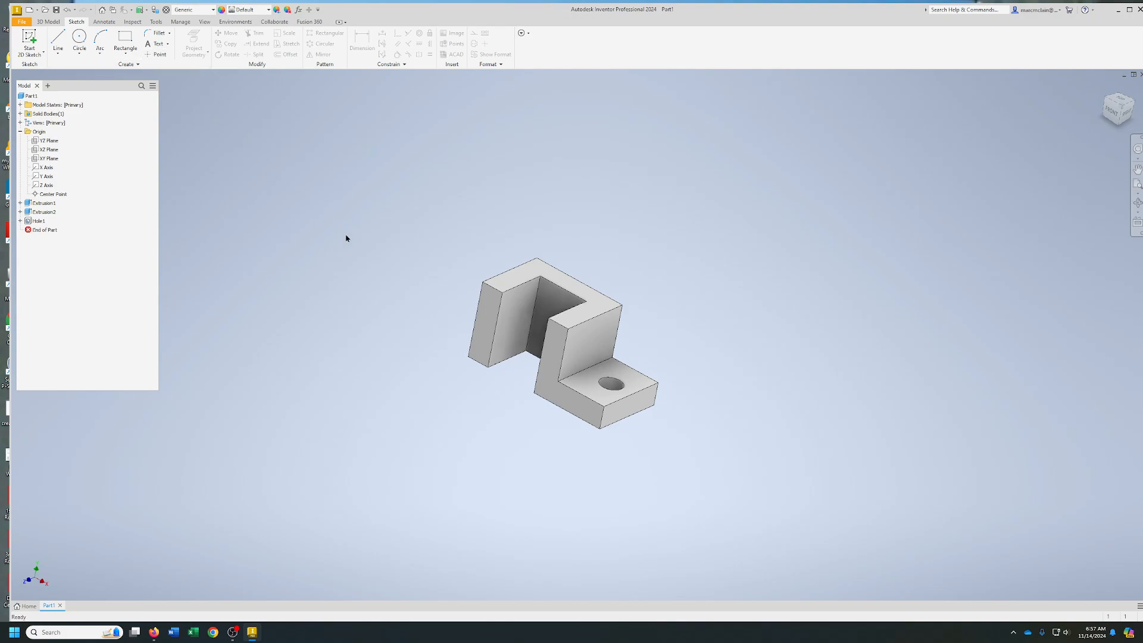
Create a sketch on the bracket's U-shaped top face, project the outer edge farthest from the low step, and finish the sketch
{"action": "left_click", "coordinate": [527, 272]}
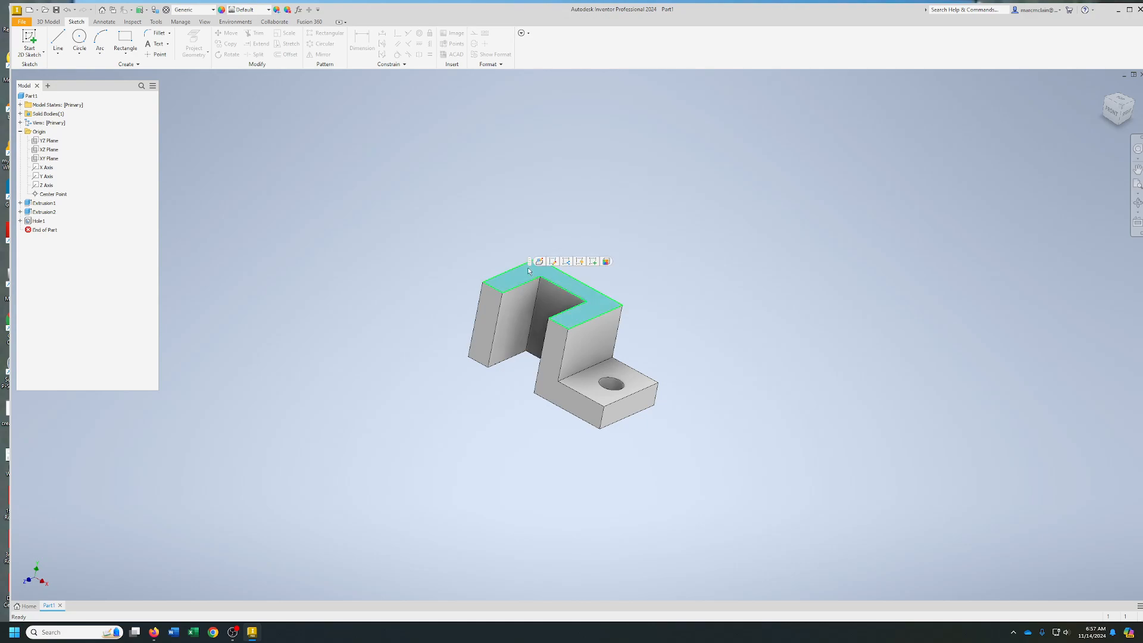
{"action": "left_click", "coordinate": [594, 261]}
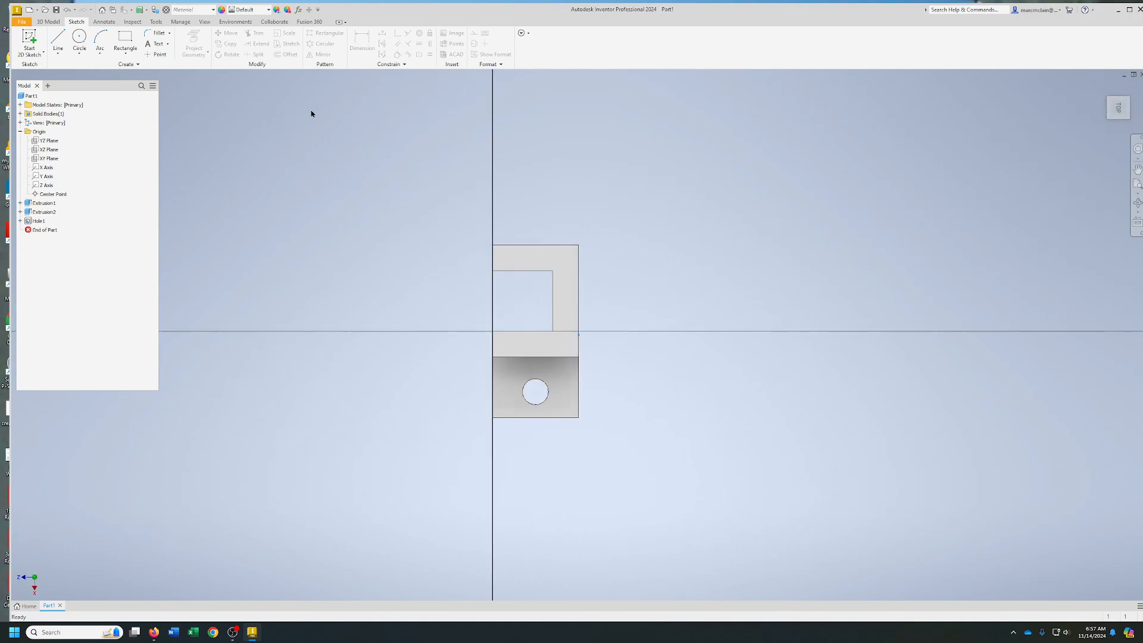
{"action": "left_click", "coordinate": [192, 39]}
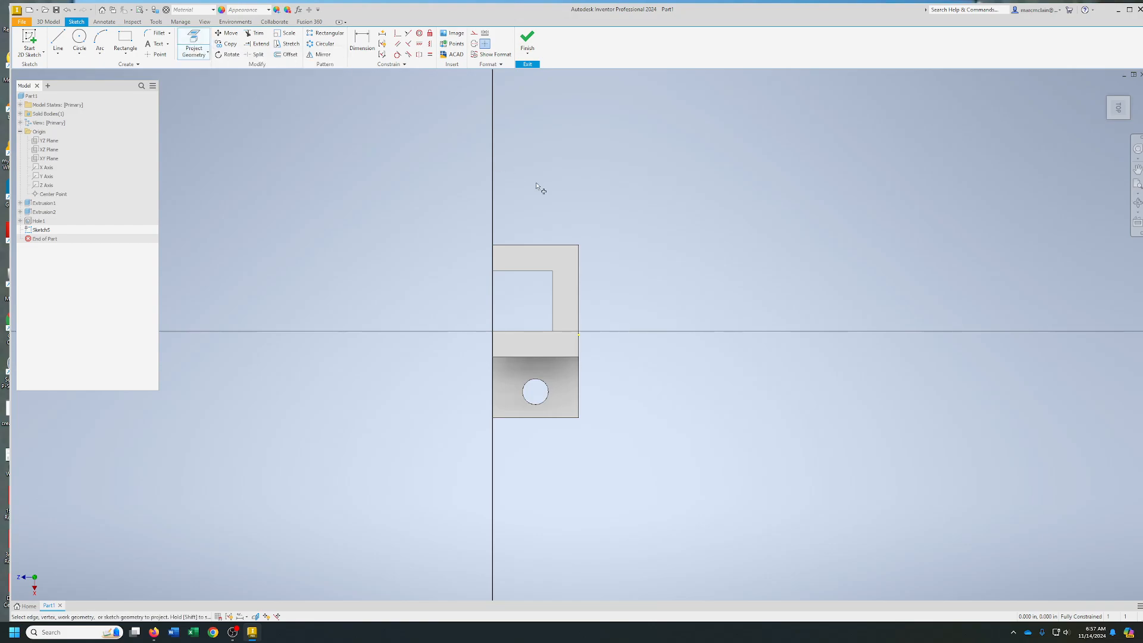
{"action": "left_click", "coordinate": [534, 245]}
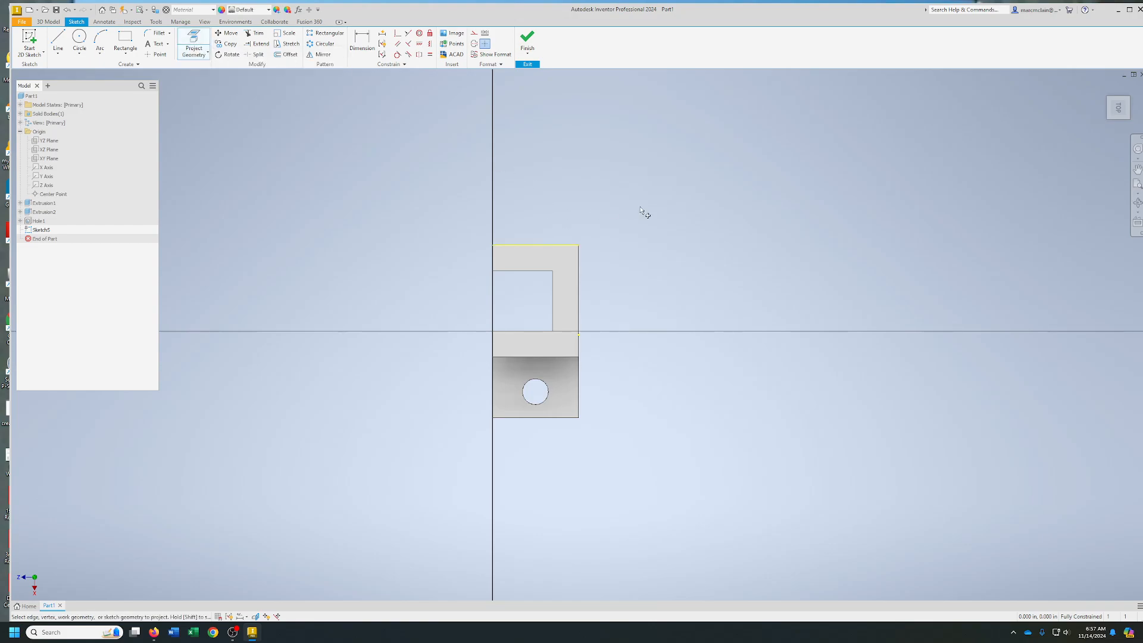
{"action": "left_click", "coordinate": [1119, 110]}
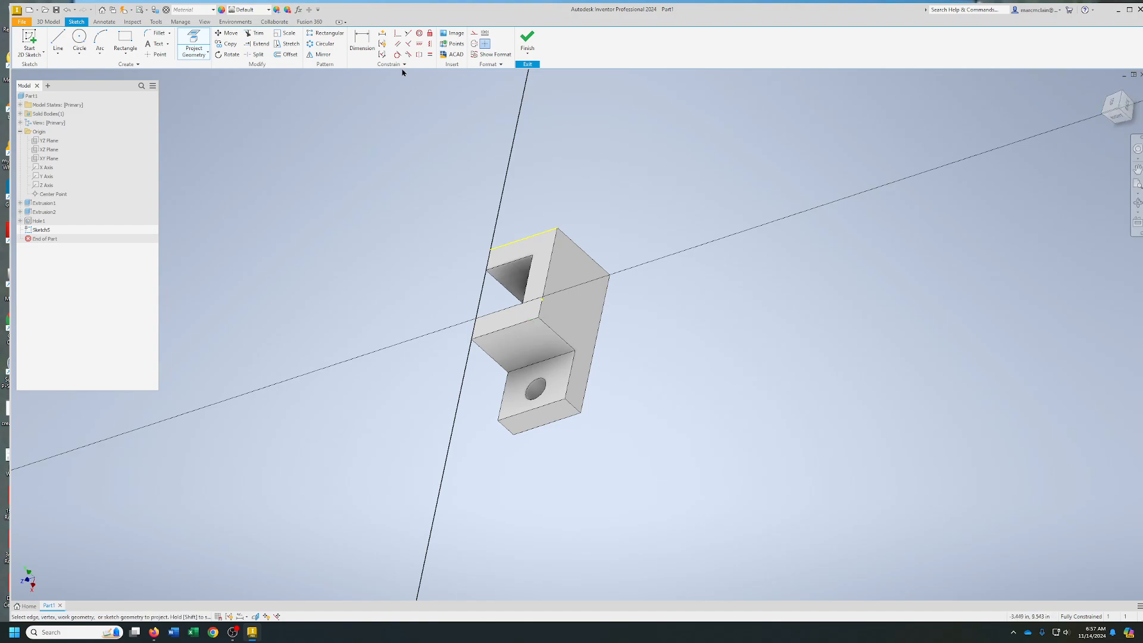
{"action": "left_click", "coordinate": [525, 40]}
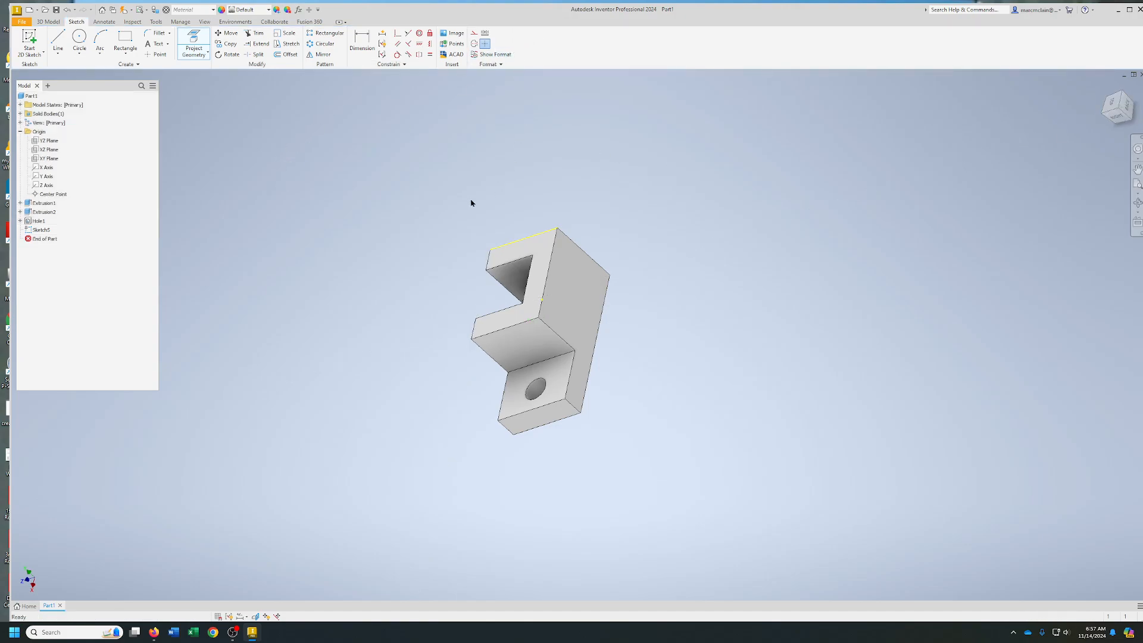
Delete the unused sketch with the projected edge from the bracket's U-shaped top face
{"action": "right_click", "coordinate": [41, 230]}
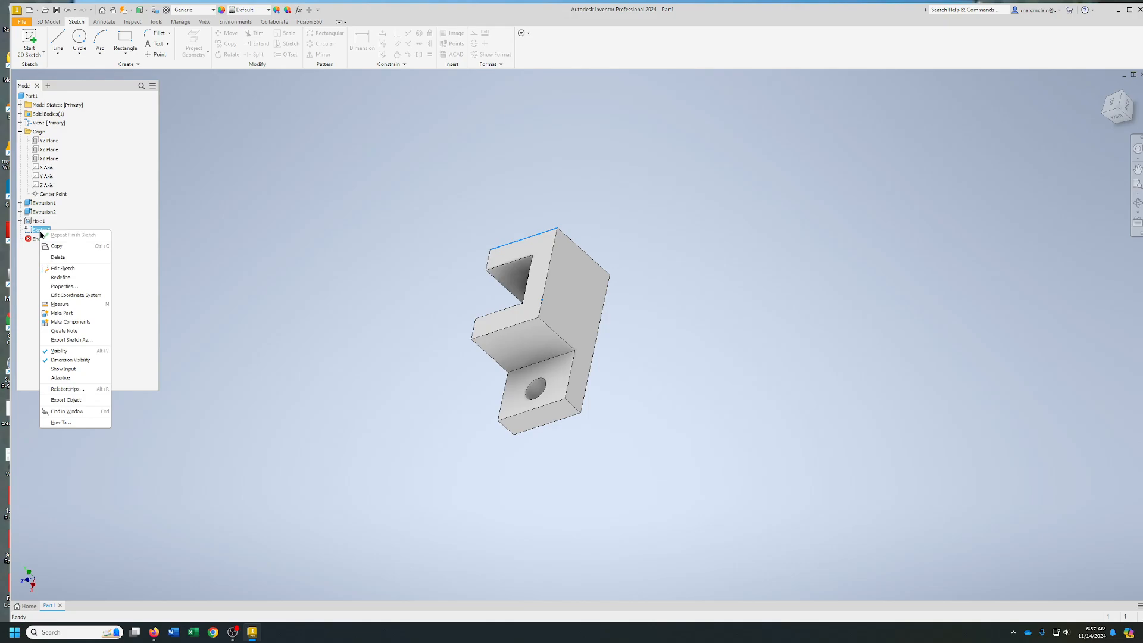
{"action": "left_click", "coordinate": [56, 256]}
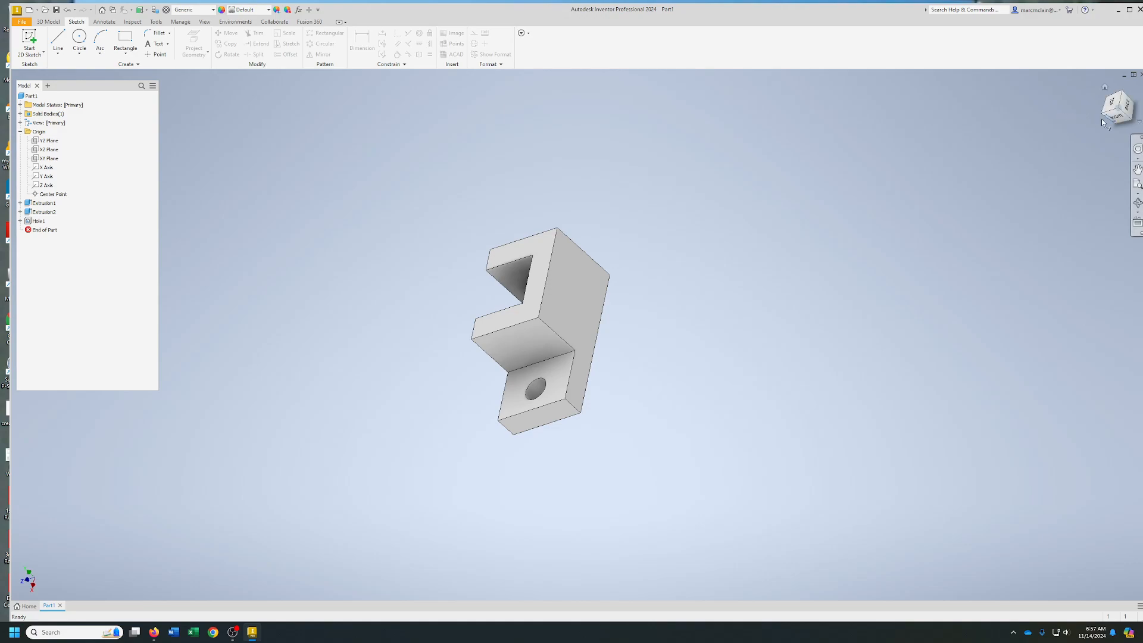
{"action": "left_click_drag", "start_coordinate": [1118, 109], "coordinate": [1120, 100]}
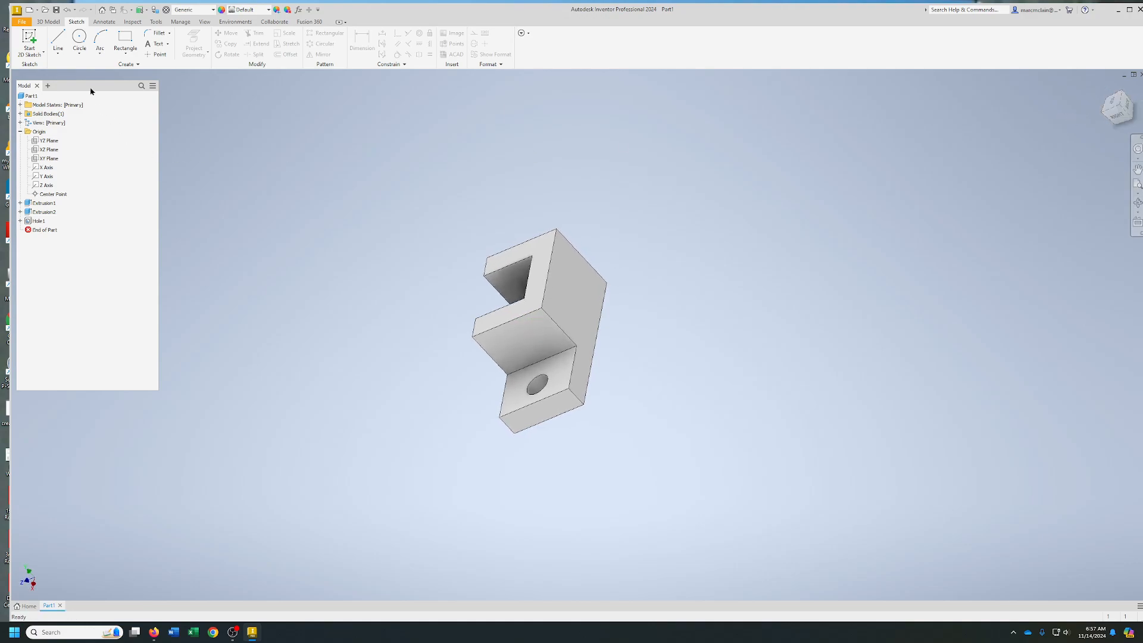
Save the part as "Chapter 1 Practice" in the Survey Files folder as an Autodesk Inventor part, and restore the home isometric view
{"action": "left_click", "coordinate": [58, 10]}
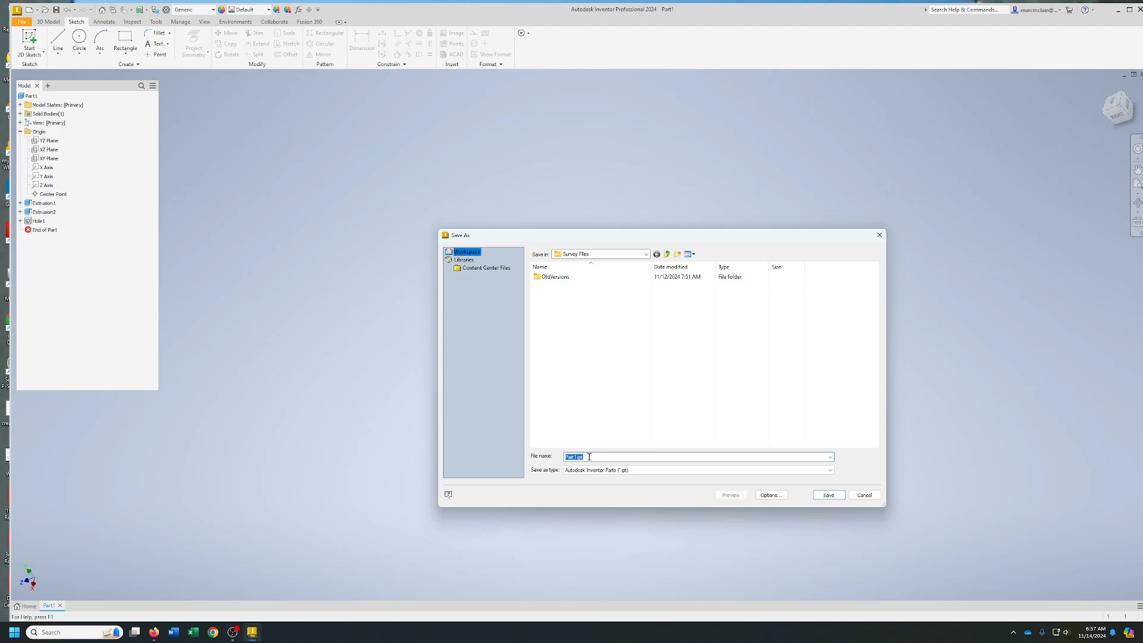
{"action": "type", "text": "Chapter 1 Practice"}
{"action": "left_click", "coordinate": [647, 471]}
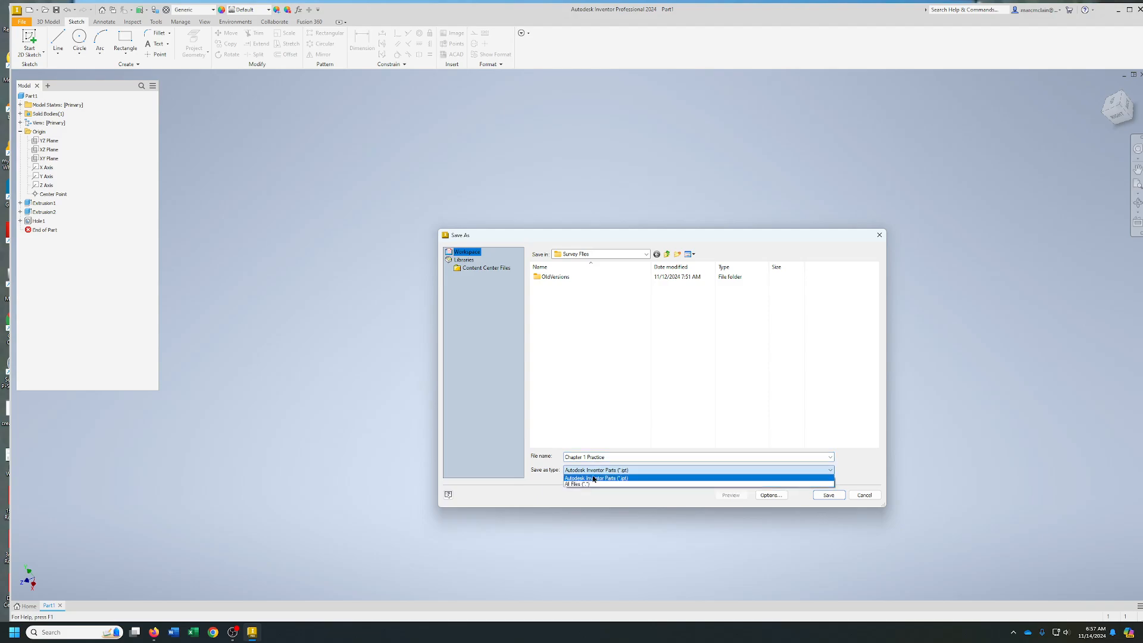
{"action": "left_click", "coordinate": [593, 479]}
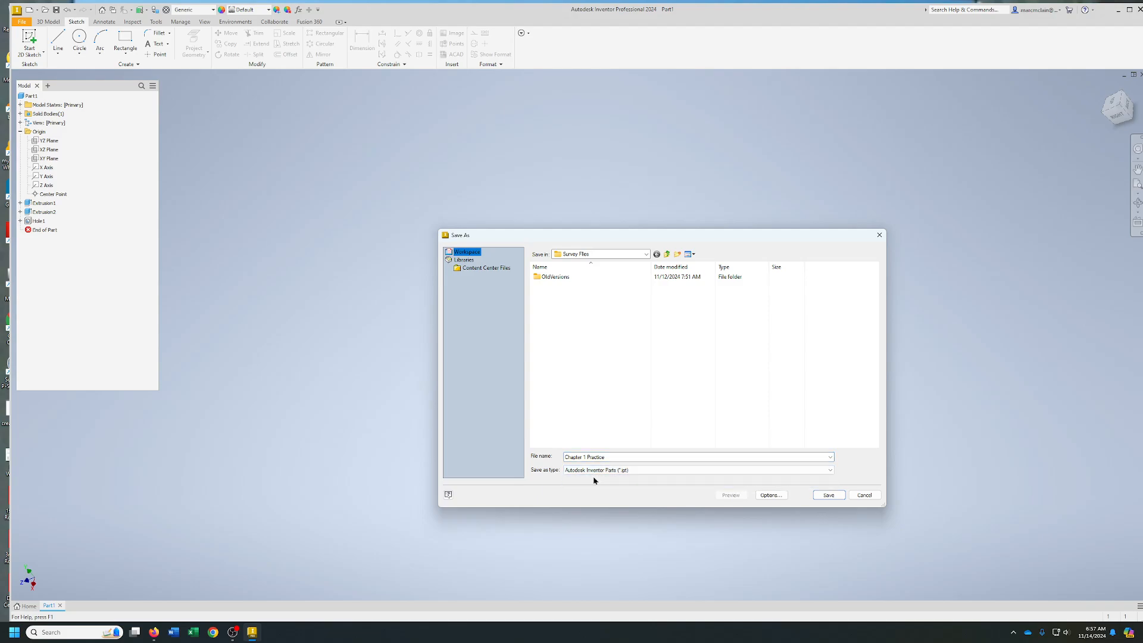
{"action": "left_click", "coordinate": [827, 495]}
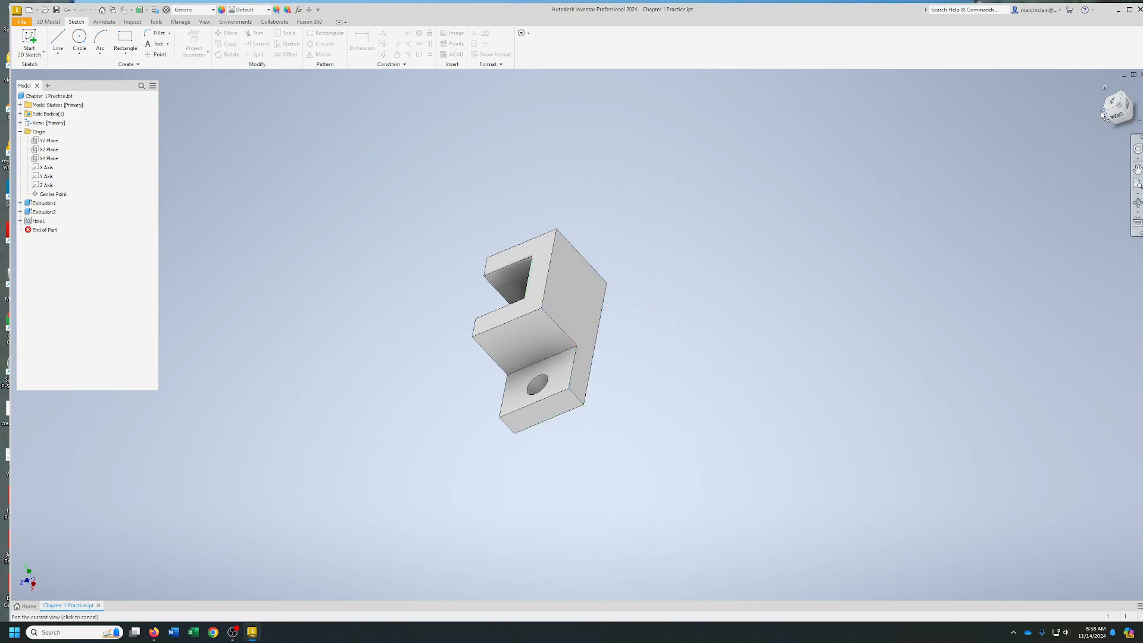
{"action": "left_click_drag", "start_coordinate": [1110, 113], "coordinate": [1124, 98]}
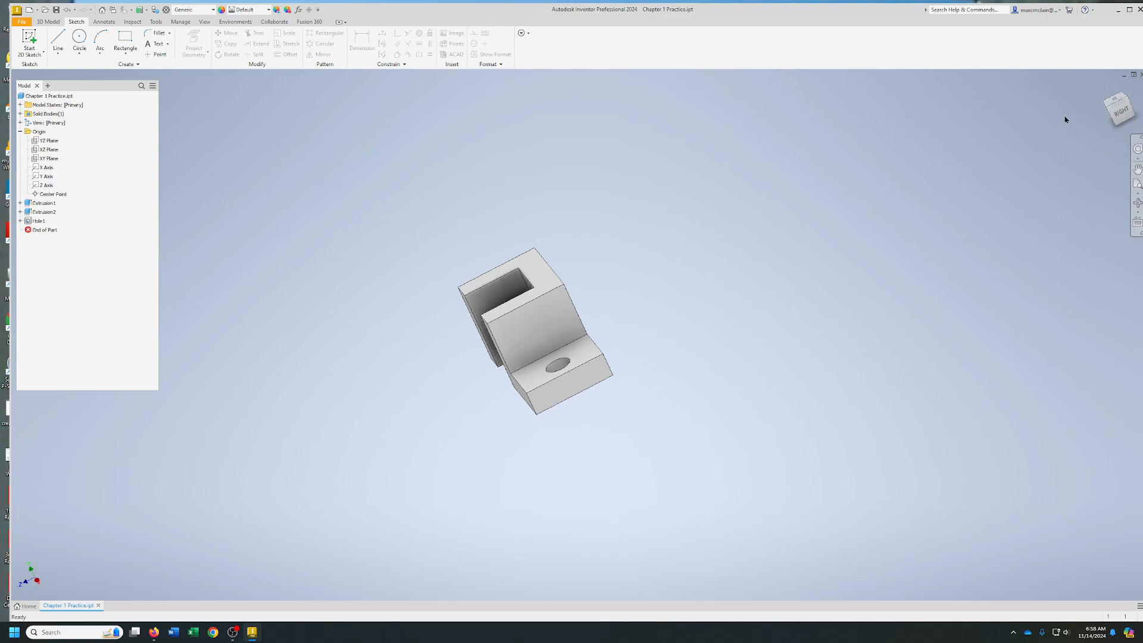
{"action": "left_click", "coordinate": [1106, 87]}
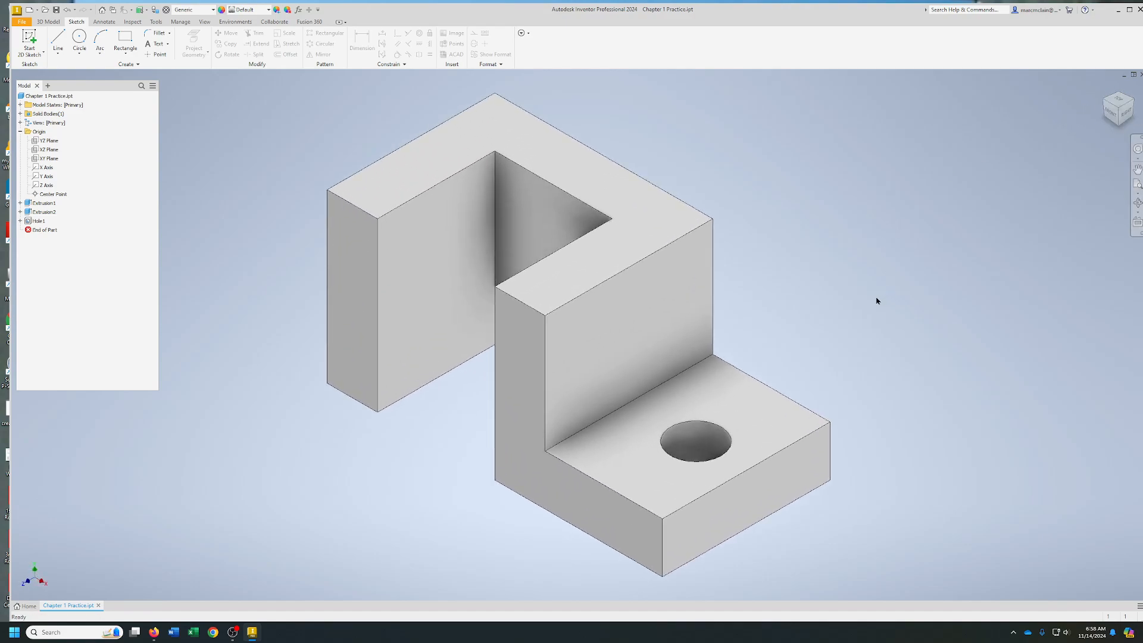